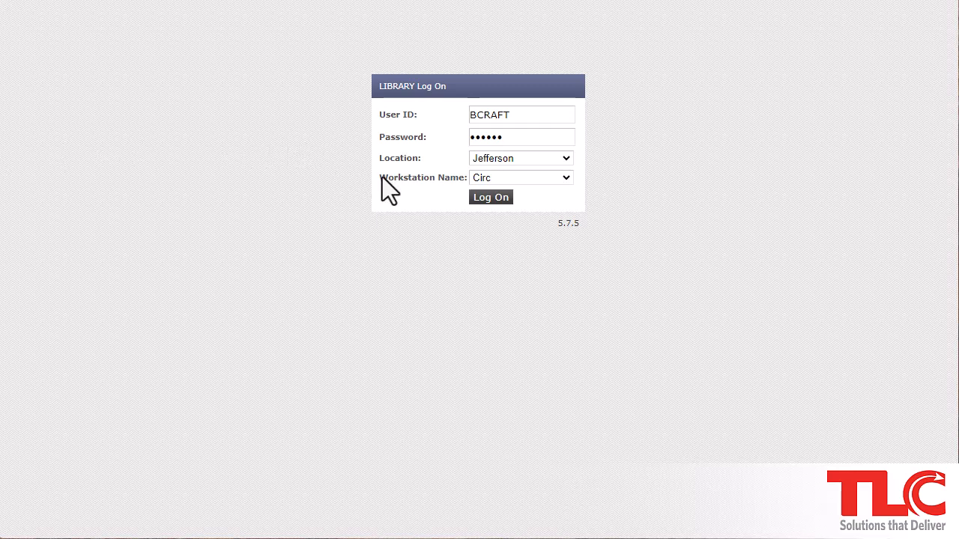
# Log on to LS2 Staff at Location Jefferson on the Circ workstation
pyautogui.click(501, 203)
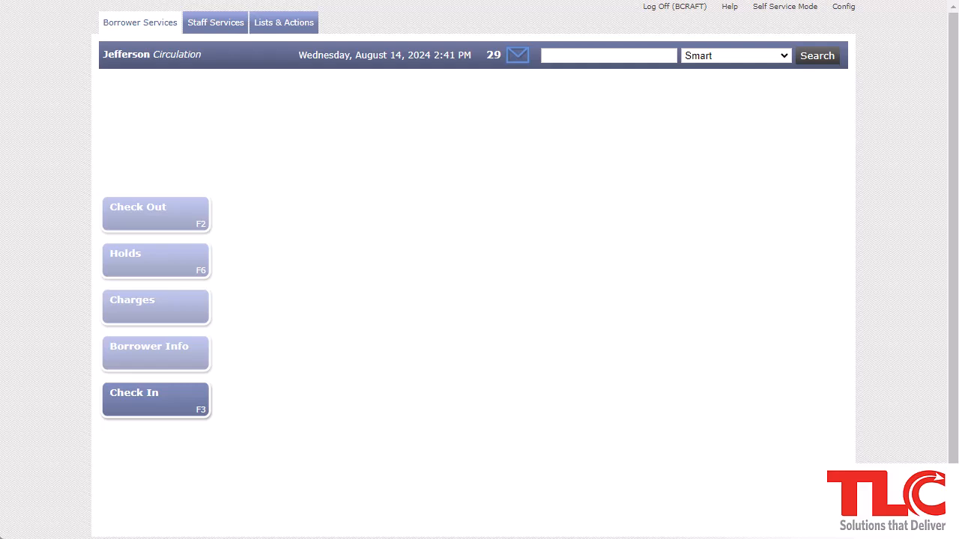
# Switch to the Check In (F3) screen for returning items
pyautogui.click(155, 426)
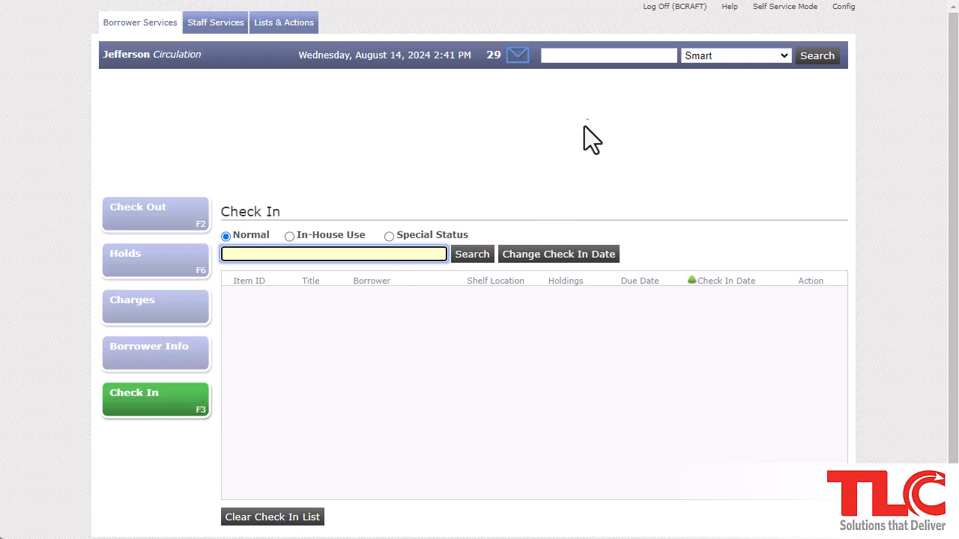
# Run a header borrower search for 'cra*' and review the 88 matching borrowers
pyautogui.click(619, 56)
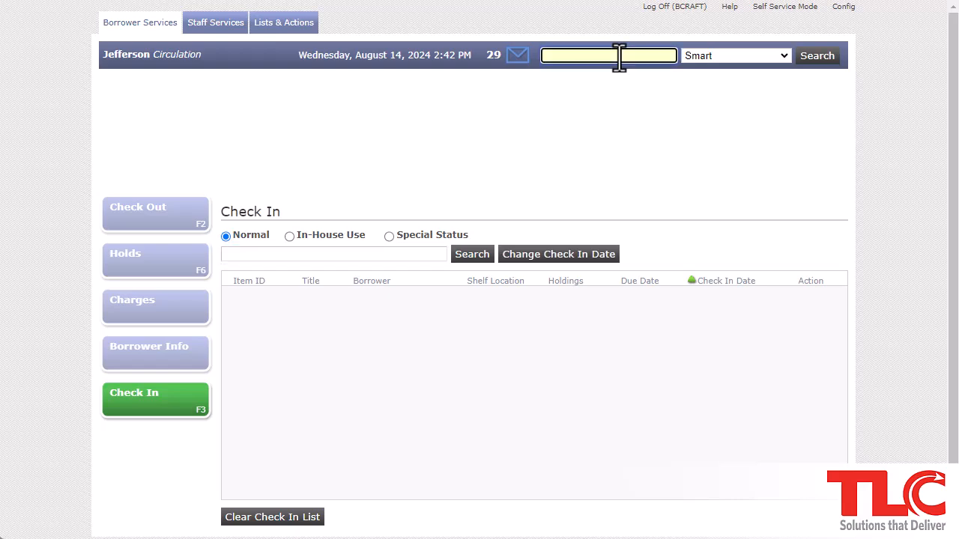
pyautogui.write('cra*')
pyautogui.press('Return')
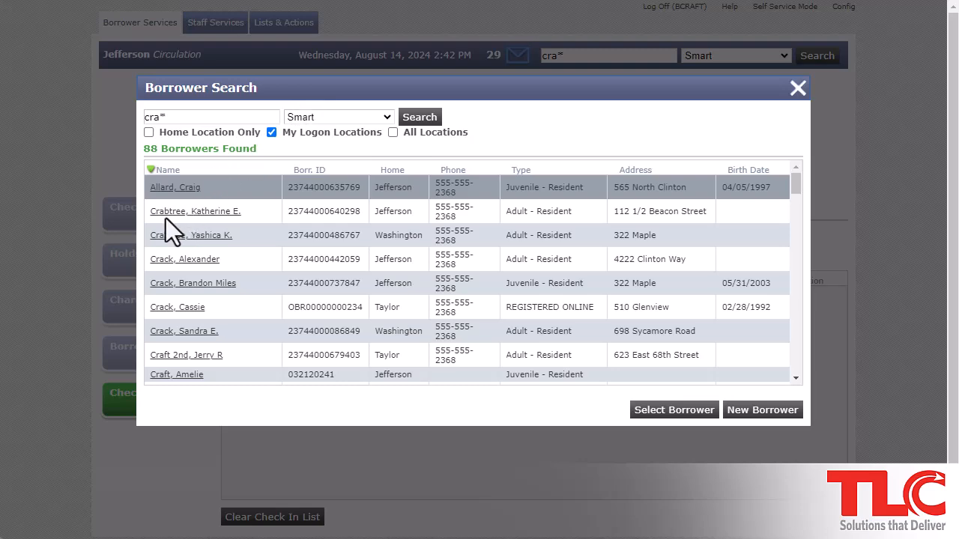
pyautogui.scroll(-1, 165, 218)
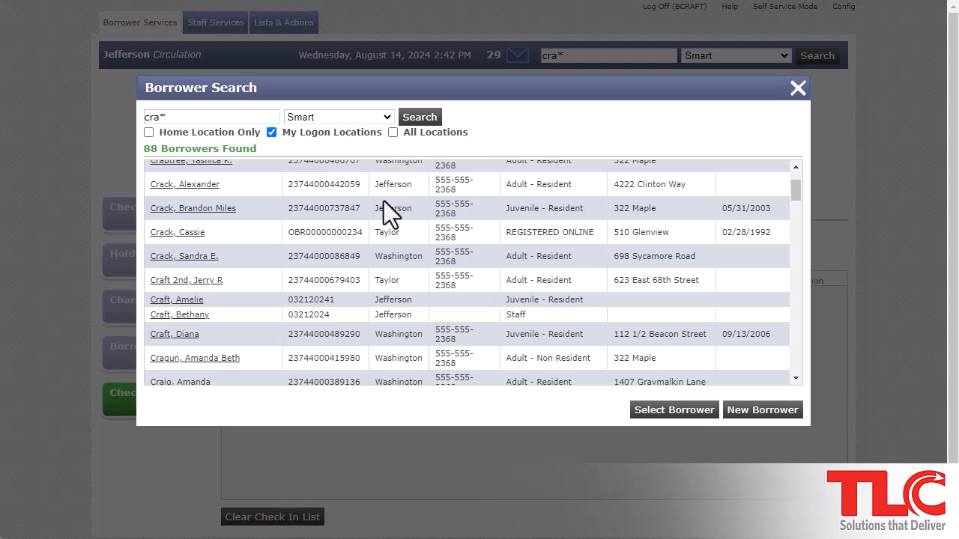
pyautogui.scroll(2, 384, 201)
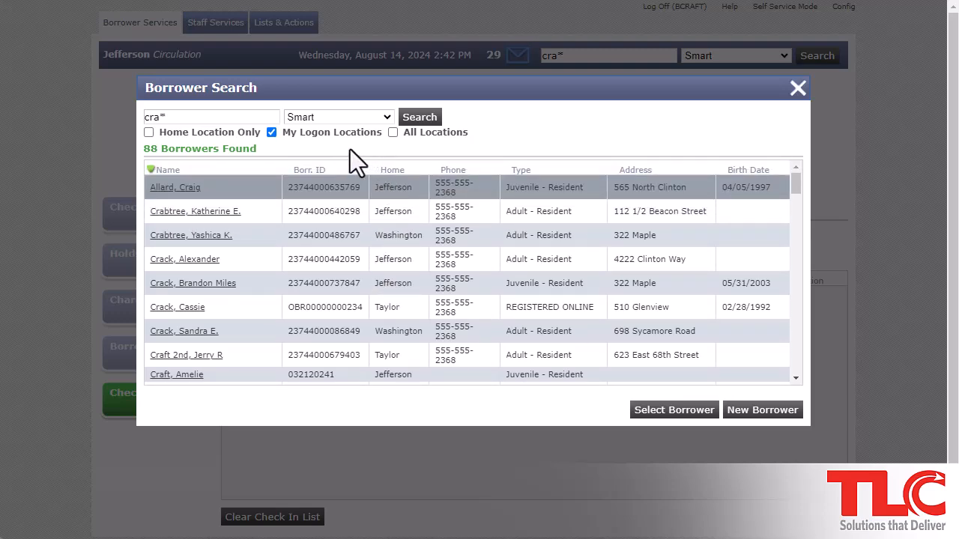
# Limit the matches to Home Location Only and open the chosen staff borrower
pyautogui.click(148, 132)
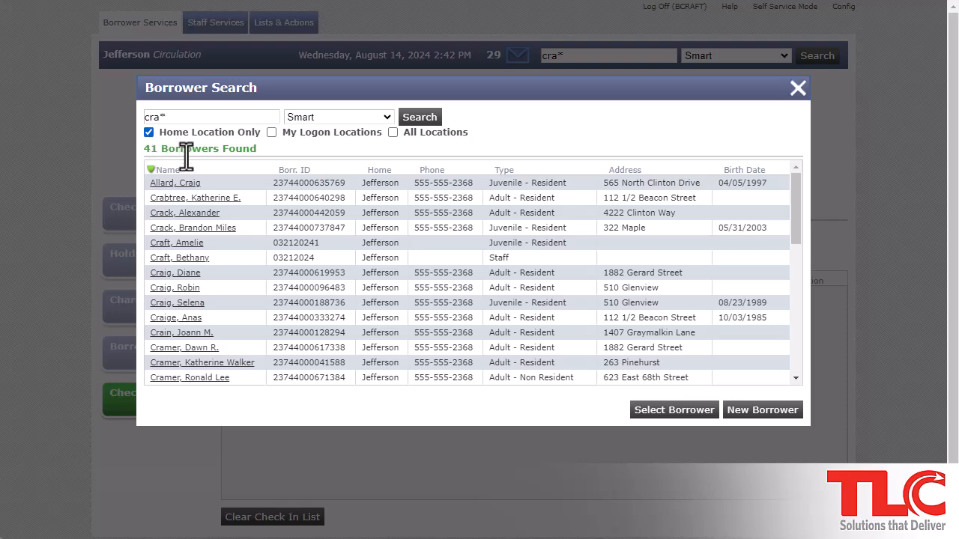
pyautogui.click(179, 258)
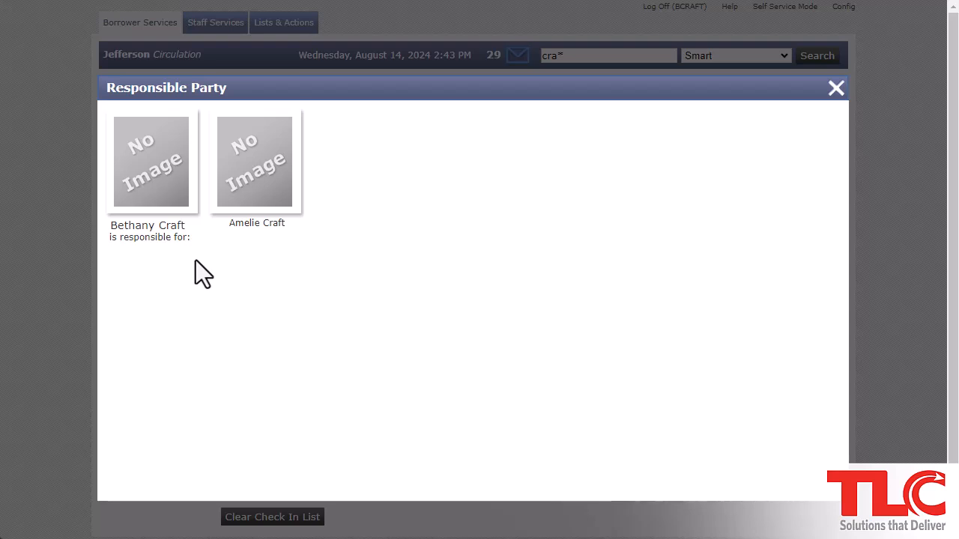
# Load the staff borrower's Check Out Items record with her three items out
pyautogui.click(179, 202)
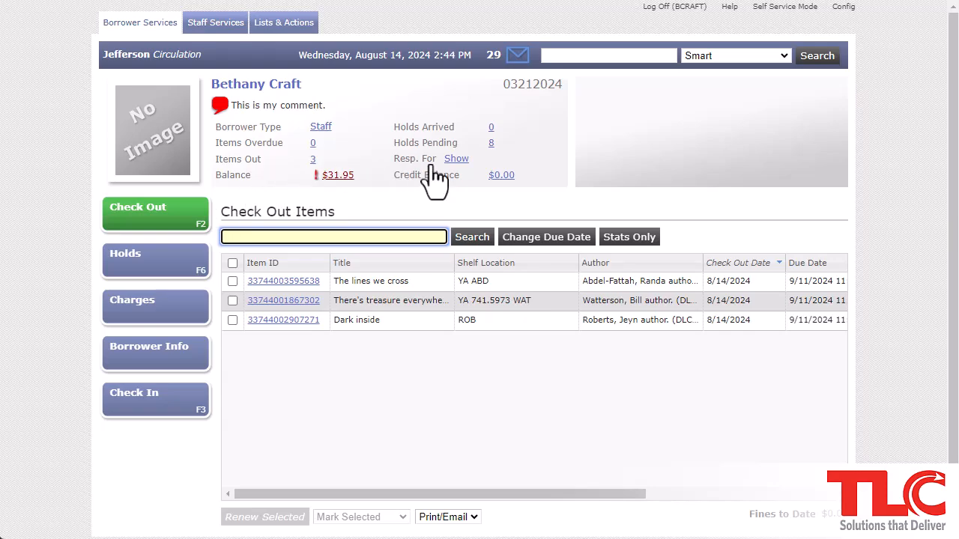
pyautogui.click(456, 159)
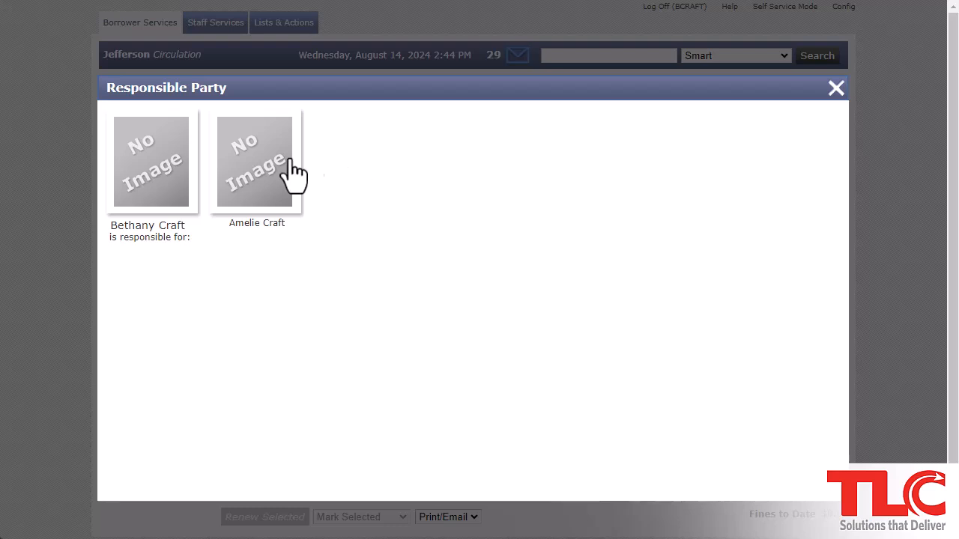
pyautogui.click(261, 174)
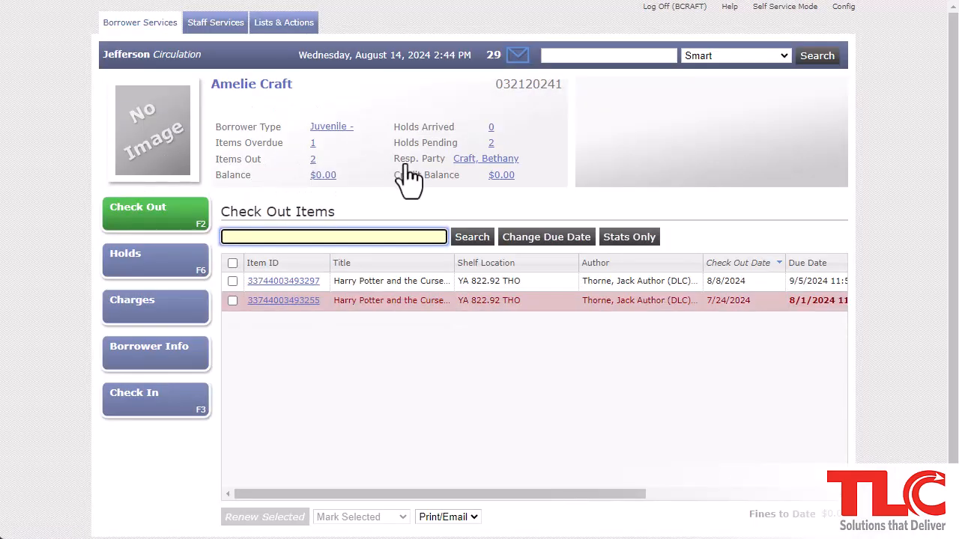
pyautogui.click(478, 170)
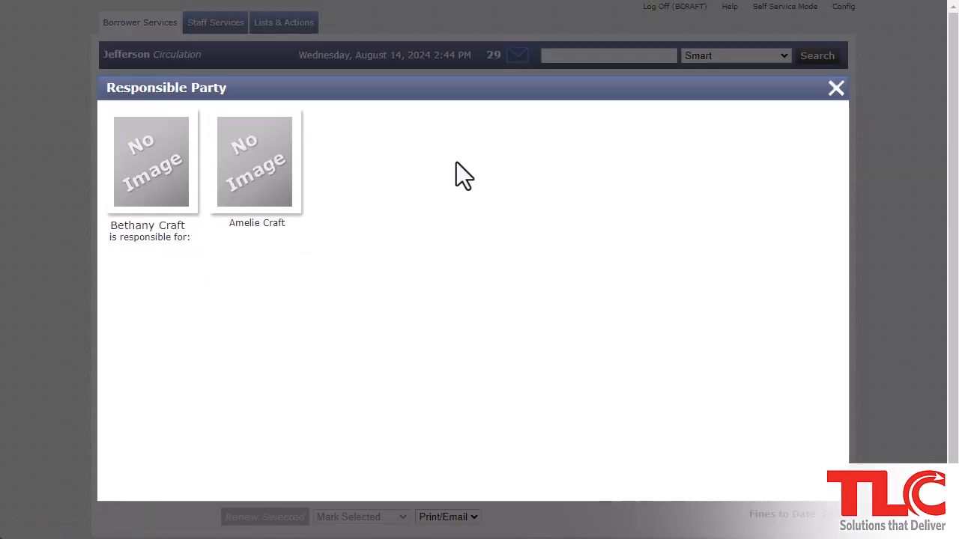
pyautogui.click(180, 180)
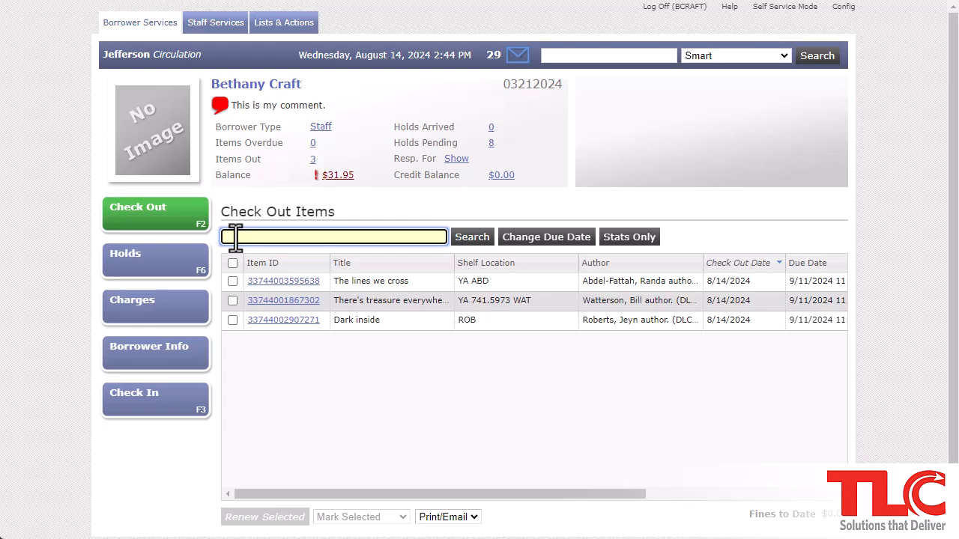
pyautogui.write('33744002554172')
pyautogui.press('Return')
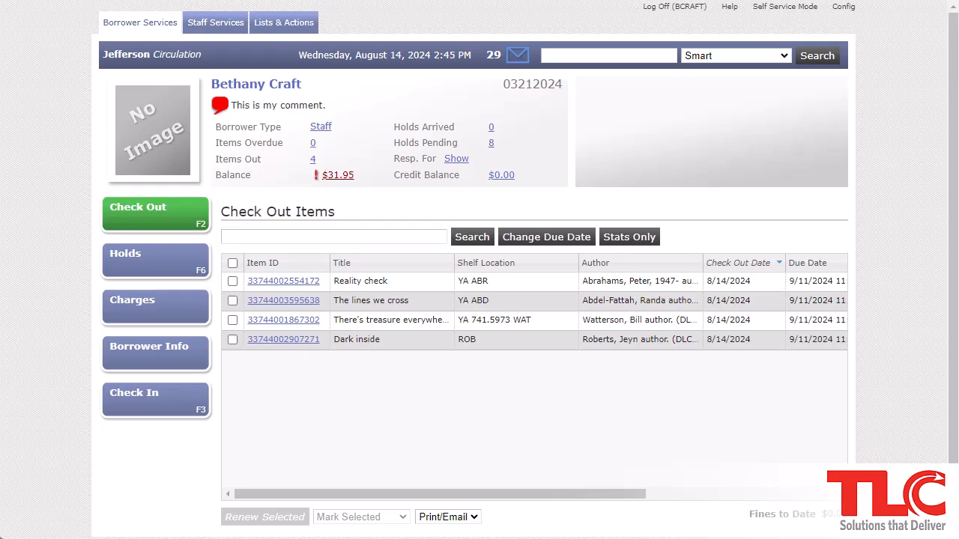
pyautogui.click(532, 249)
pyautogui.write('••••••')
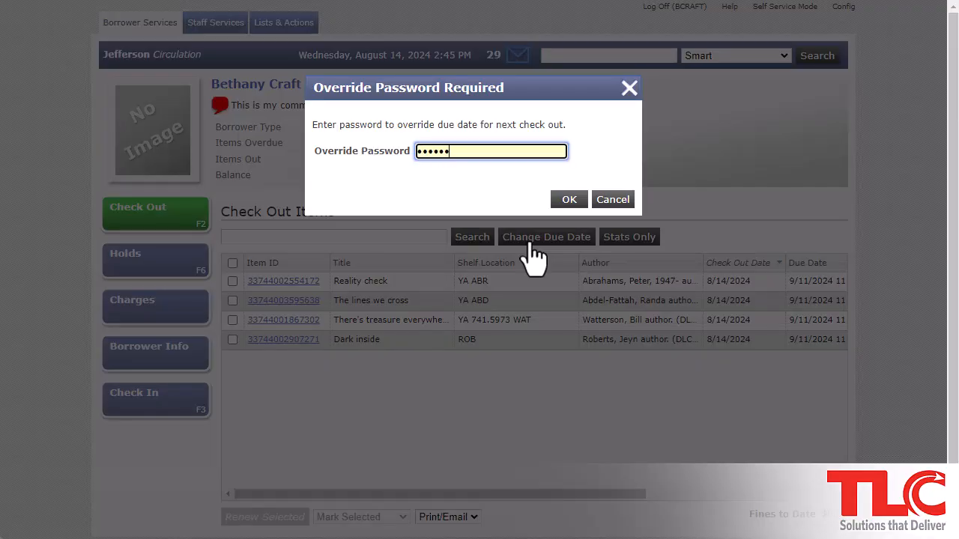
pyautogui.press('Return')
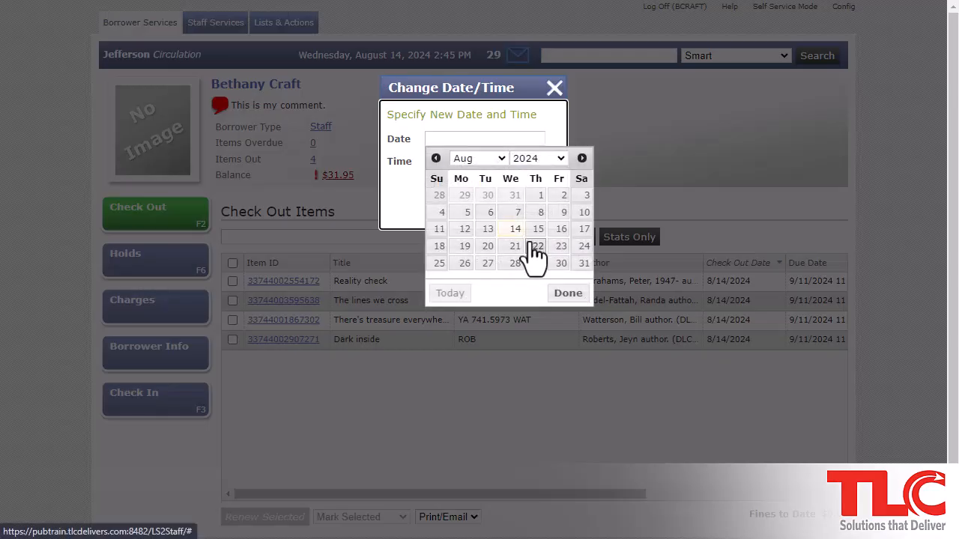
pyautogui.click(581, 158)
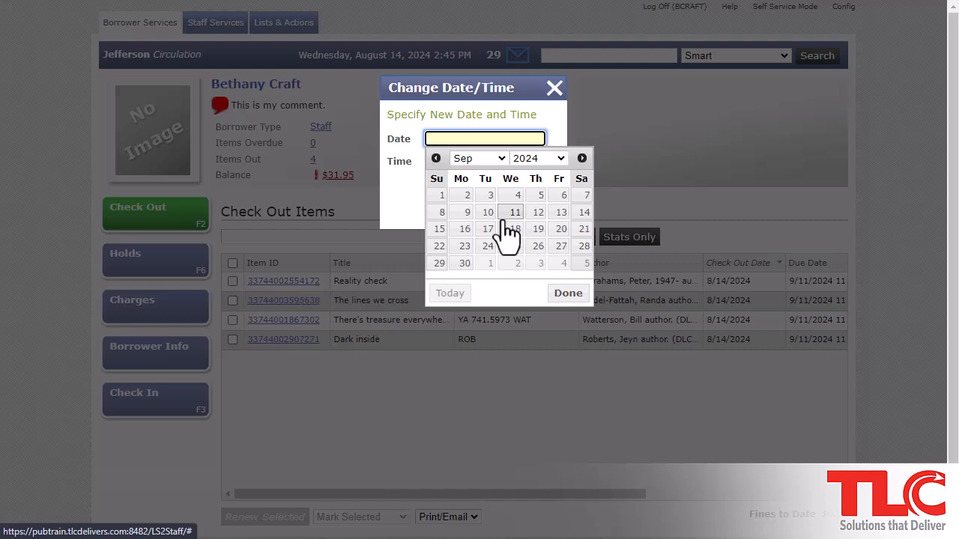
pyautogui.click(463, 229)
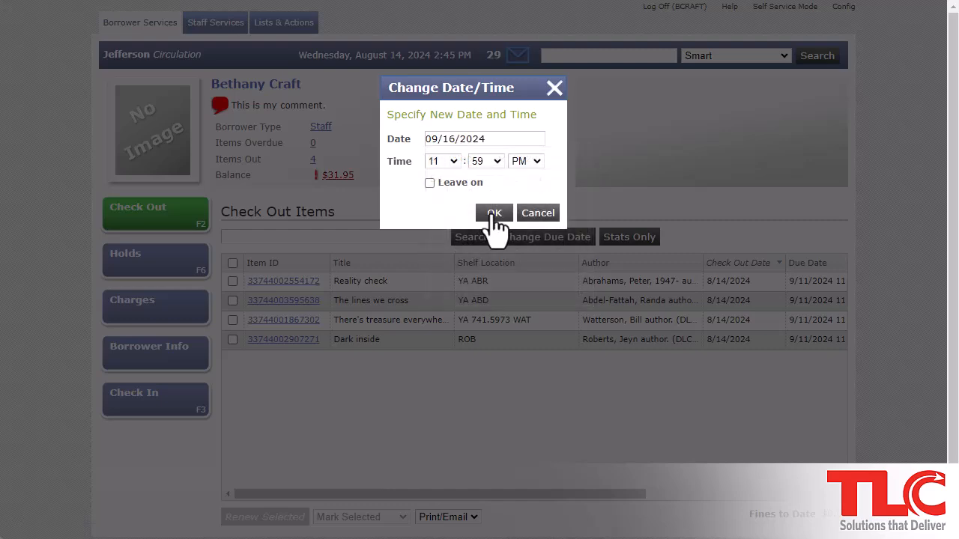
pyautogui.click(494, 215)
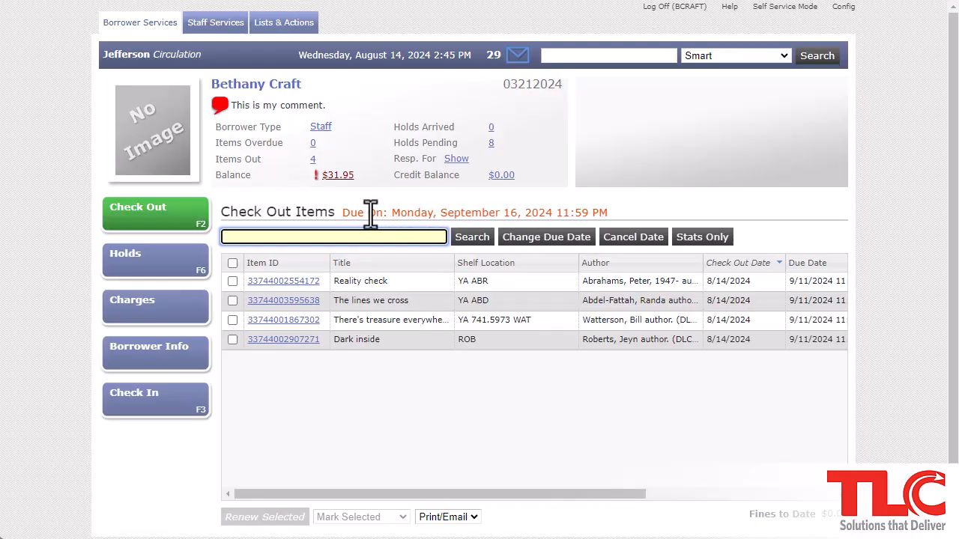
pyautogui.write('33744002133886')
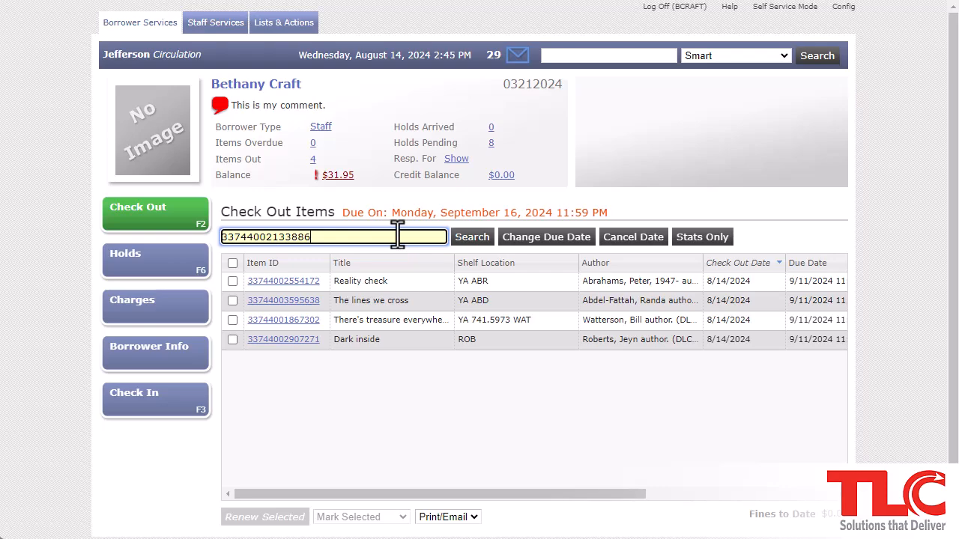
pyautogui.press('Return')
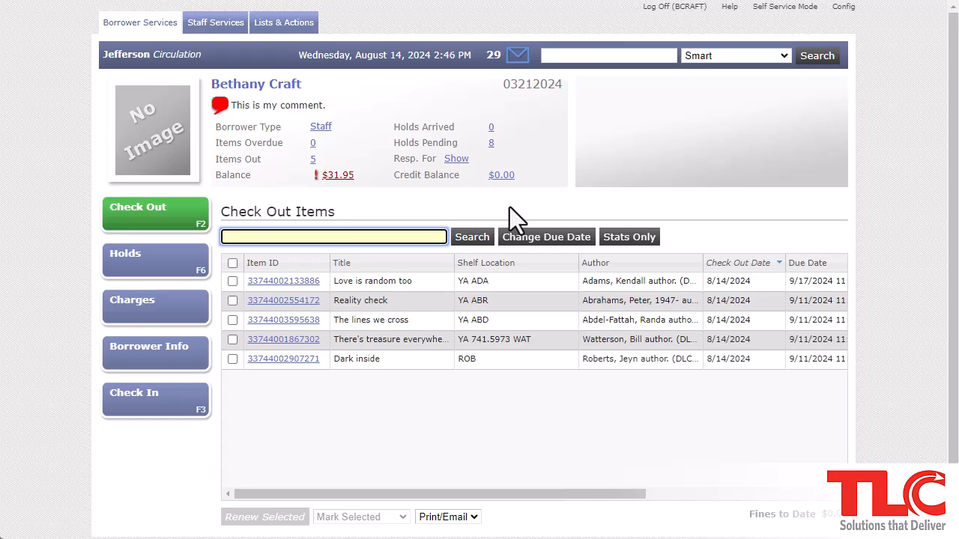
pyautogui.click(534, 240)
pyautogui.click(403, 218)
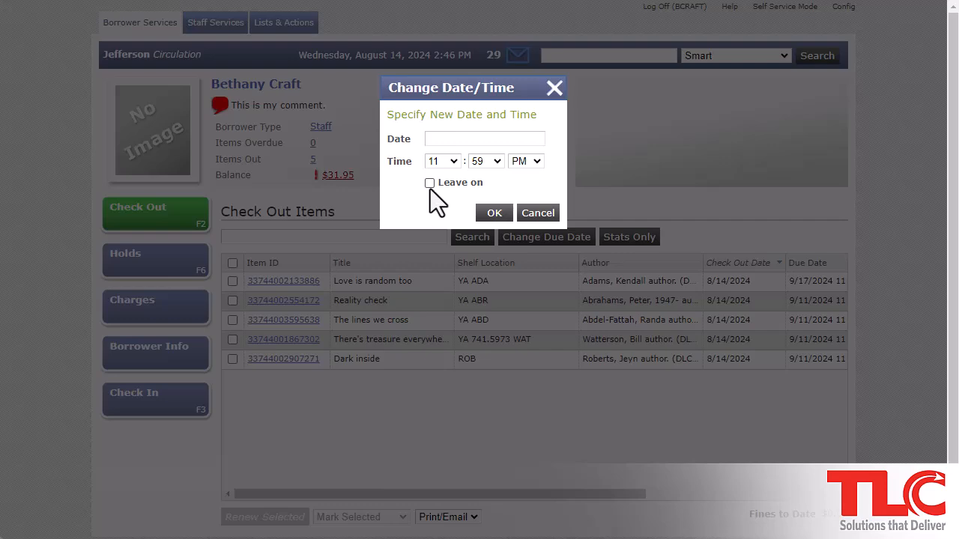
pyautogui.click(542, 216)
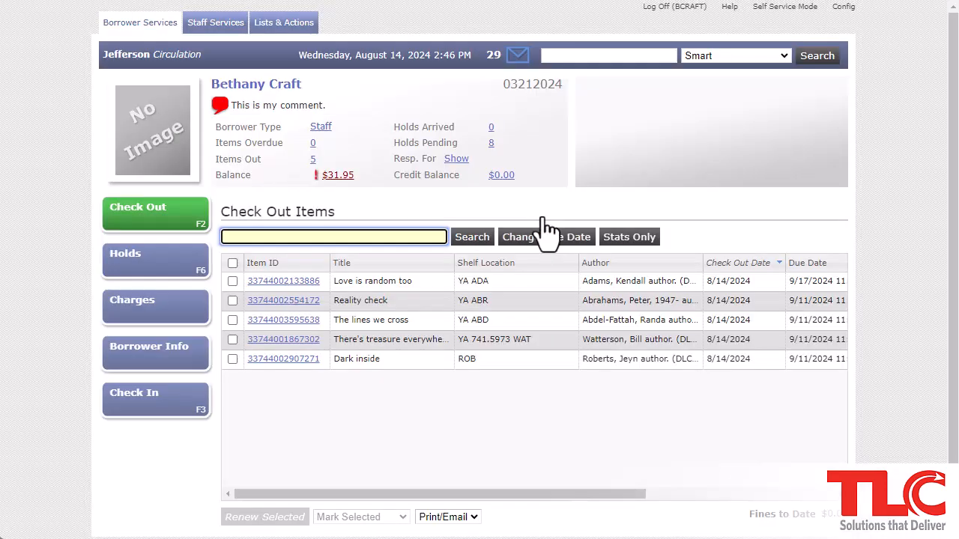
# Record a Stats Only checkout of quantity 15 under PRO - Program Attendance
pyautogui.click(644, 241)
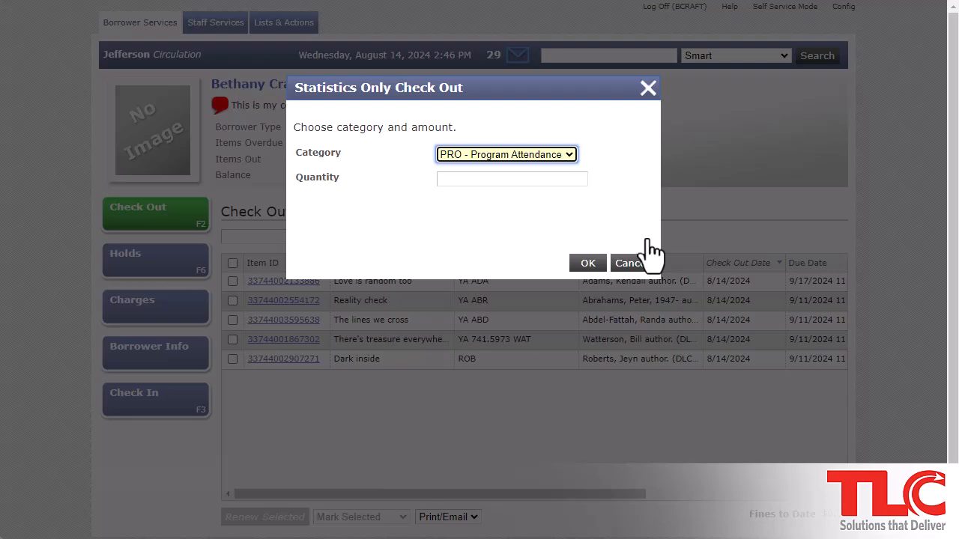
pyautogui.click(572, 181)
pyautogui.write('15')
pyautogui.press('Return')
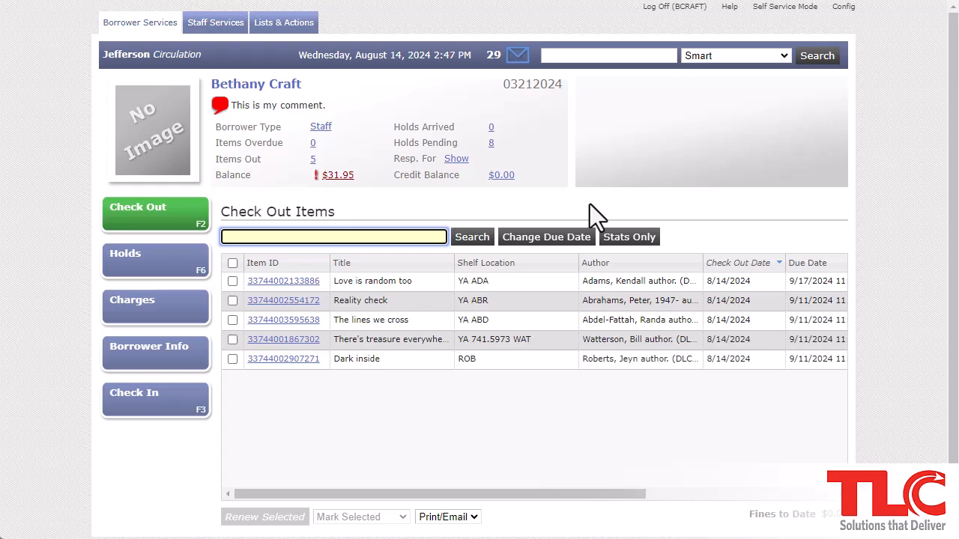
# Search 'stats' to load the Stats Only borrower, then reopen the search history
pyautogui.click(611, 57)
pyautogui.write('stats')
pyautogui.press('Return')
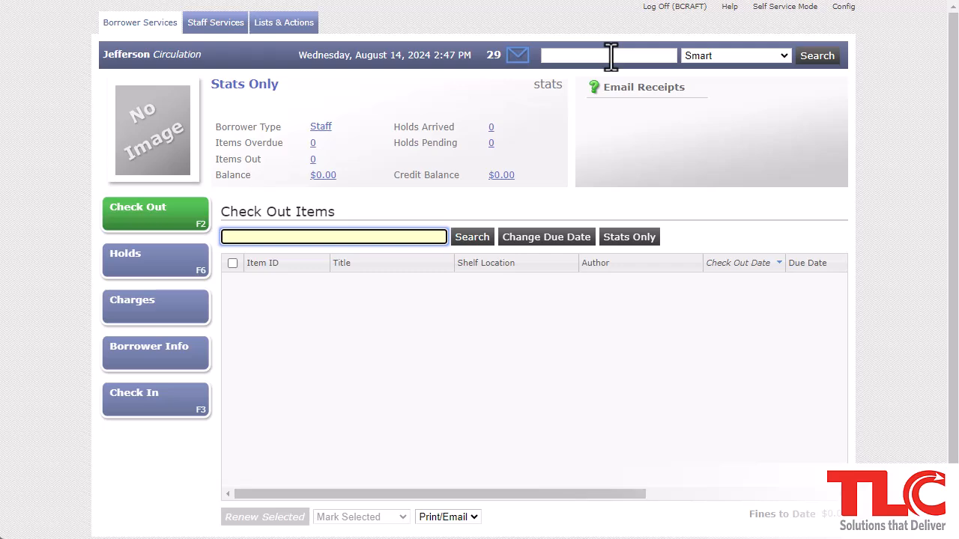
pyautogui.click(608, 55)
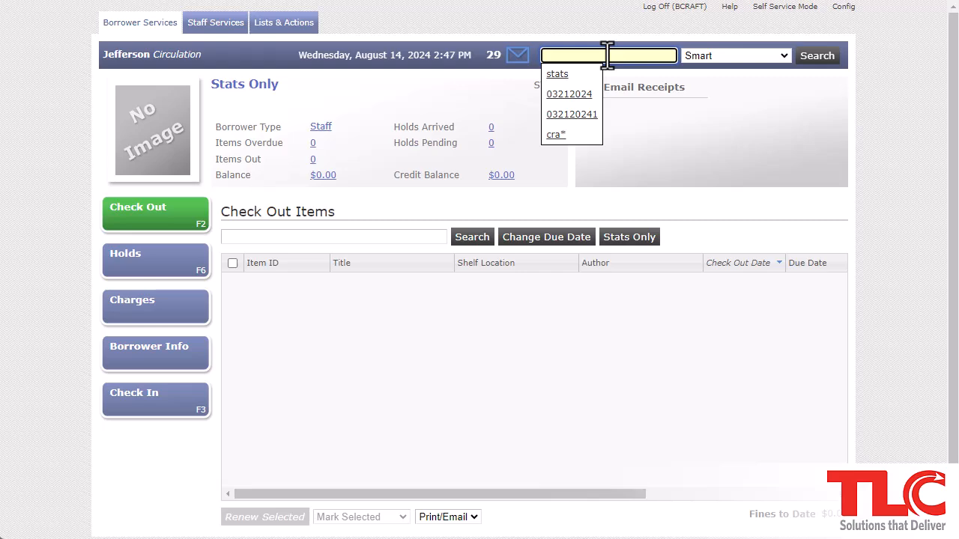
# Reload the staff borrower from history and tick 'Love is random too' for renewal
pyautogui.click(584, 103)
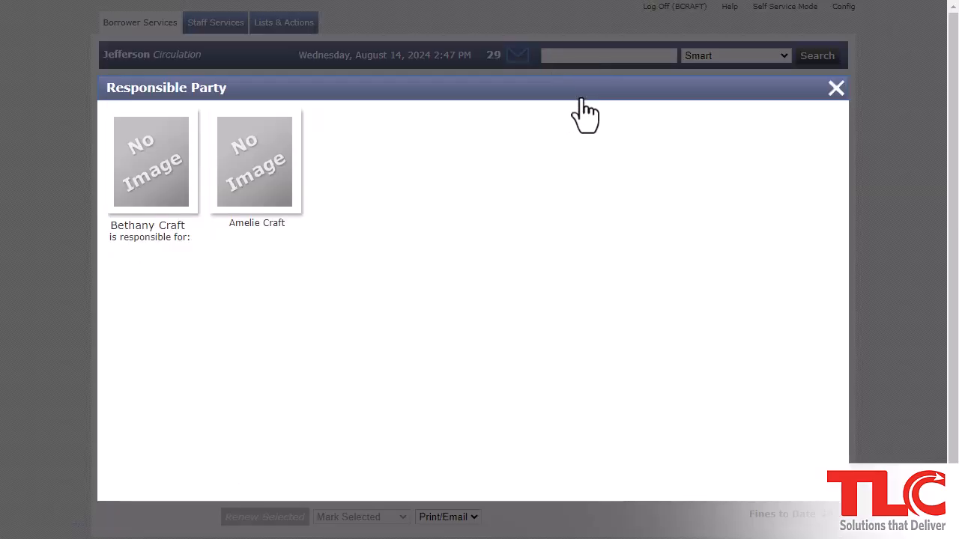
pyautogui.click(164, 194)
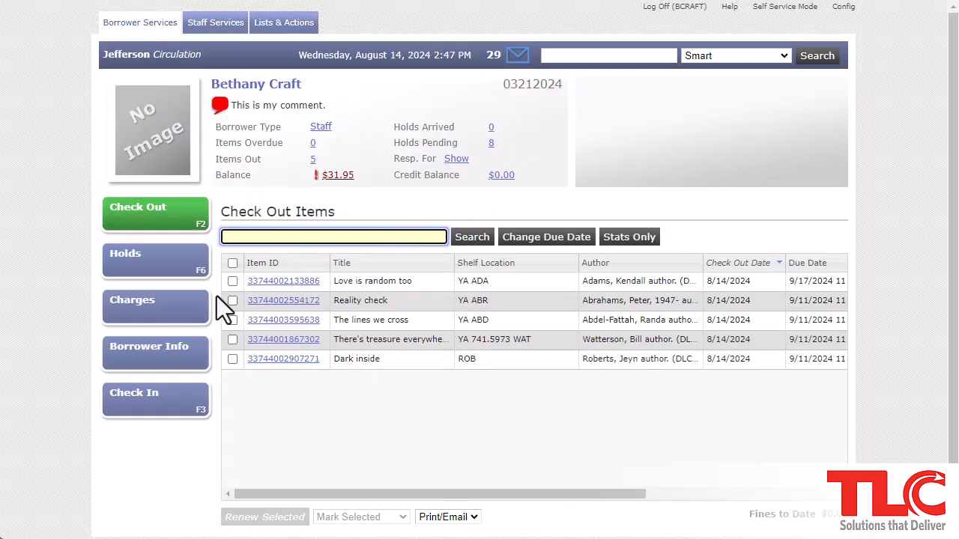
pyautogui.click(232, 281)
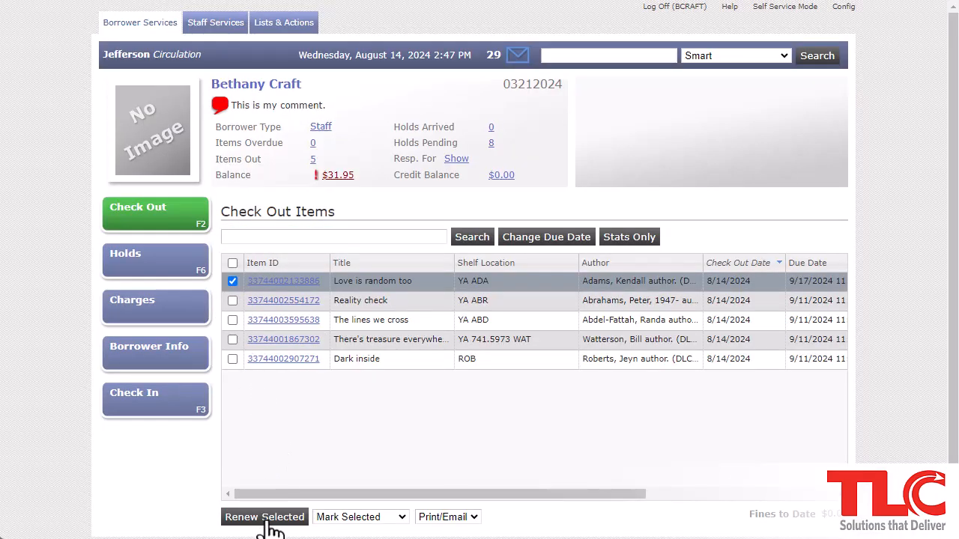
# Mark Love is random too off the checked-out list, leaving 4 items out, and bring up Place Holds
pyautogui.click(402, 520)
pyautogui.click(397, 538)
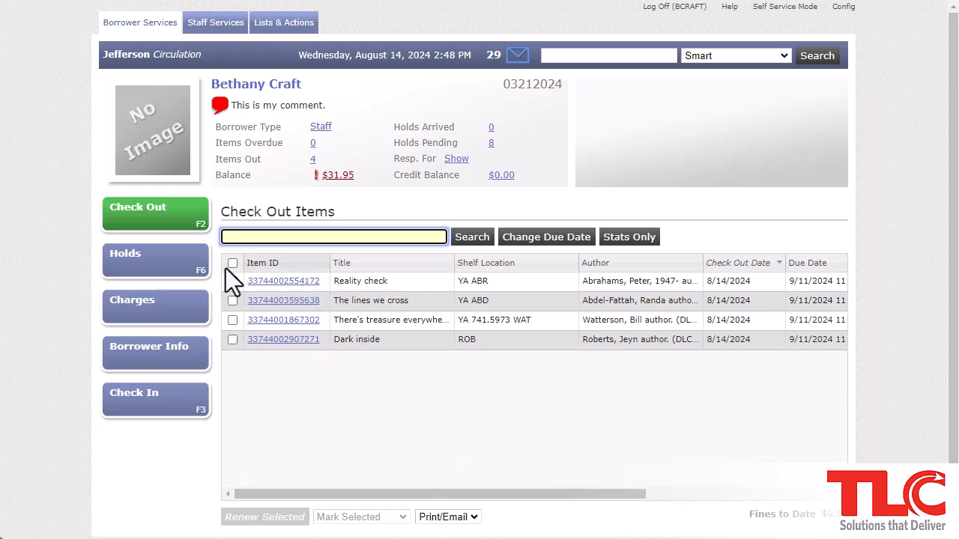
pyautogui.click(174, 275)
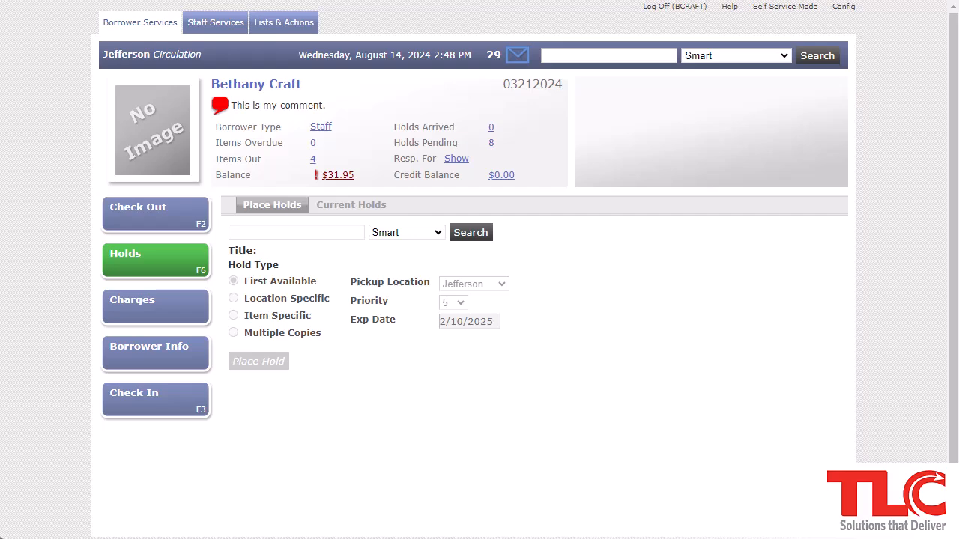
# Place a Book hold on The arraignment for Jefferson pickup and list the borrower's current holds
pyautogui.click(261, 232)
pyautogui.write('The arraignment')
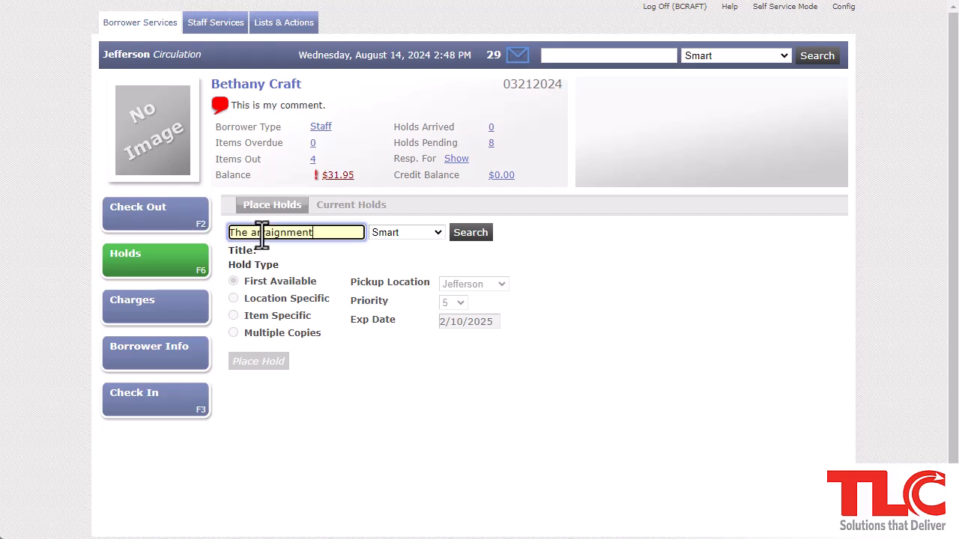
pyautogui.press('Return')
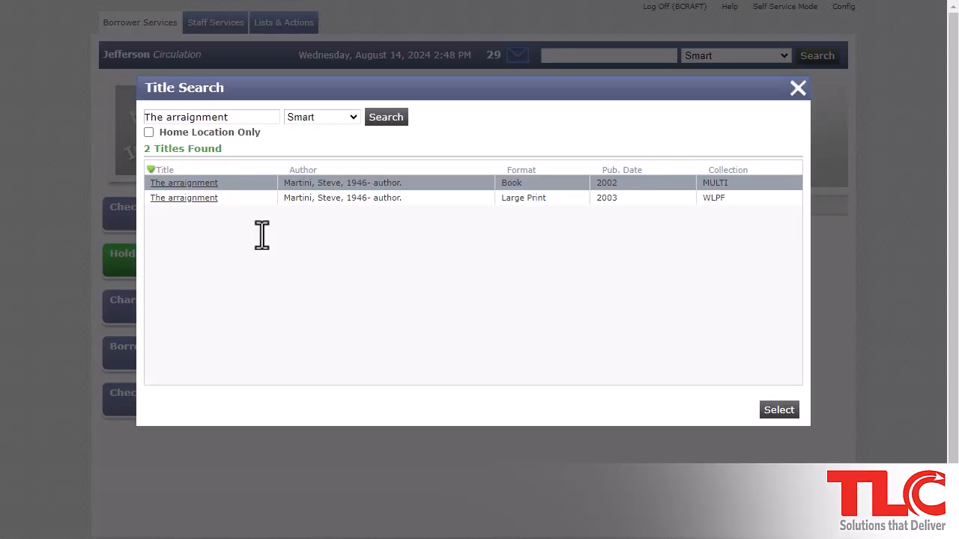
pyautogui.click(203, 196)
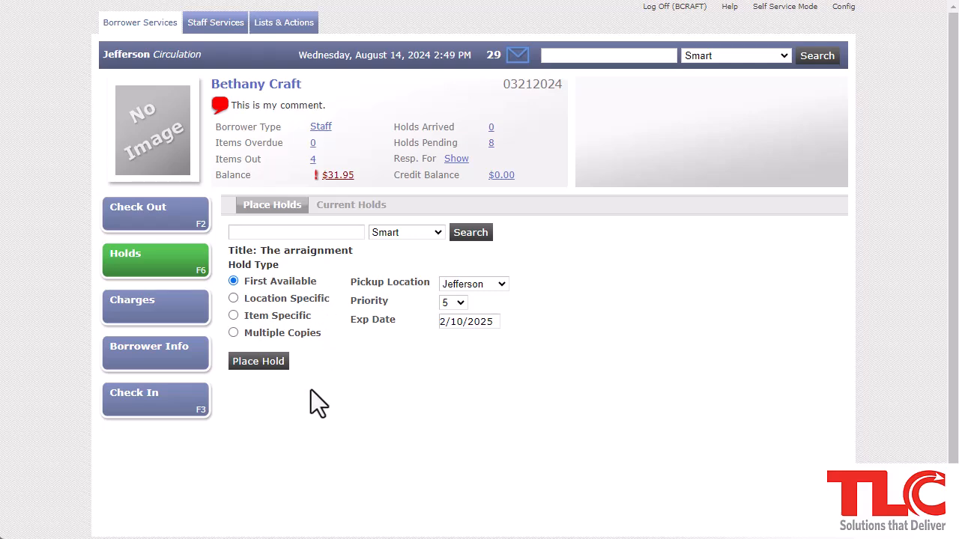
pyautogui.click(268, 367)
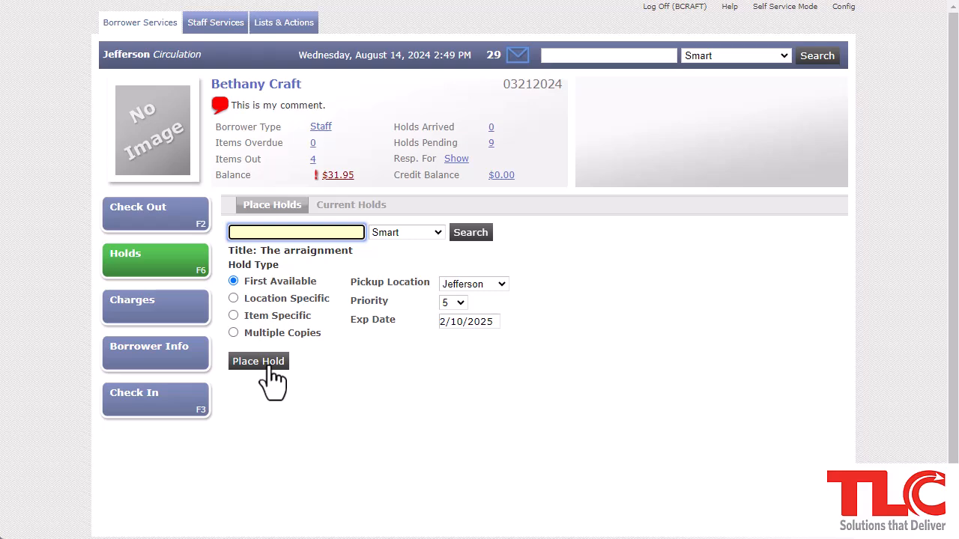
pyautogui.click(369, 210)
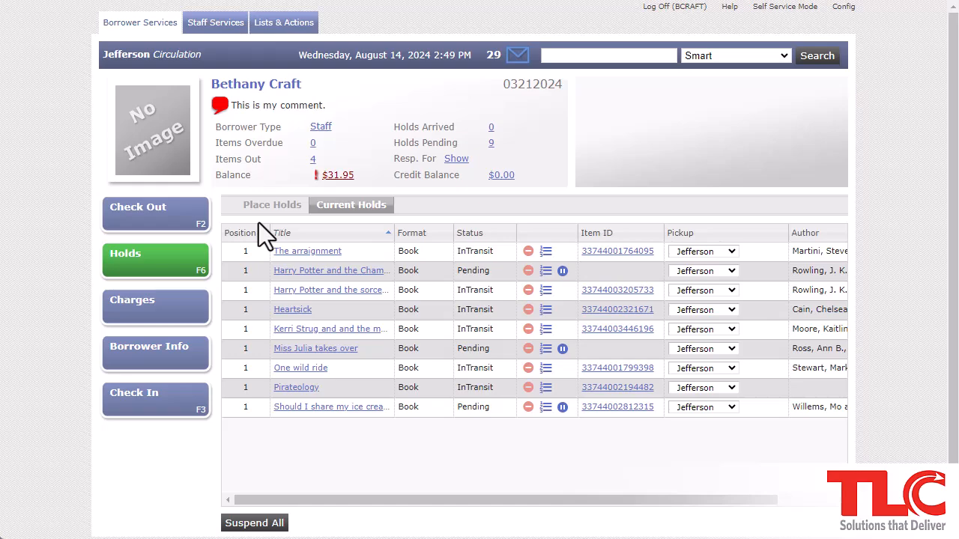
# Suspend the pending Harry Potter hold until August 21 and cancel the in-transit one with the override password
pyautogui.click(564, 274)
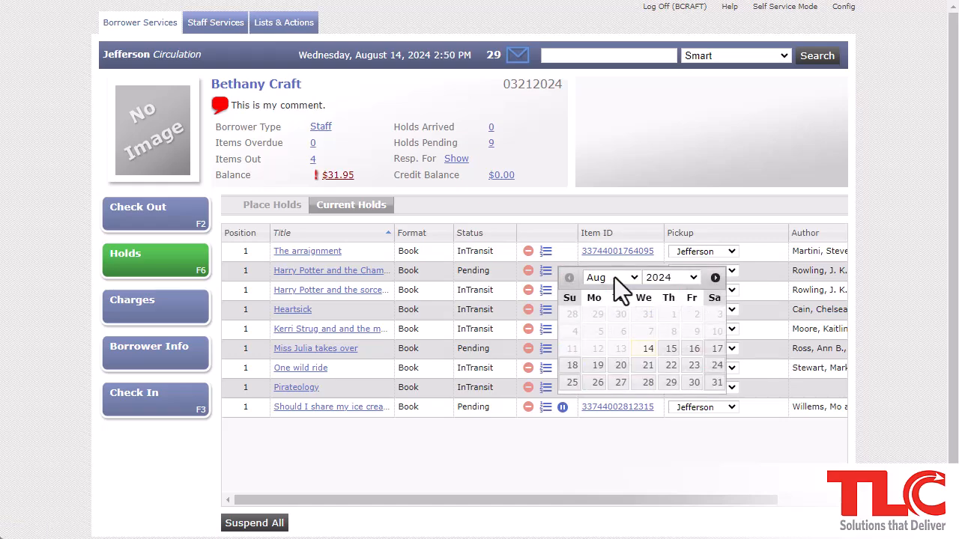
pyautogui.click(648, 367)
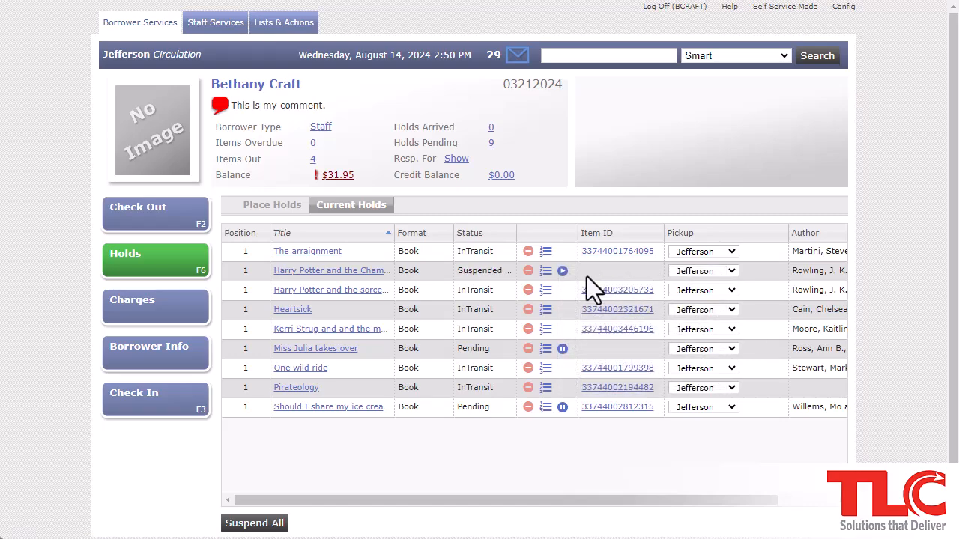
pyautogui.click(528, 292)
pyautogui.write('*******')
pyautogui.press('Return')
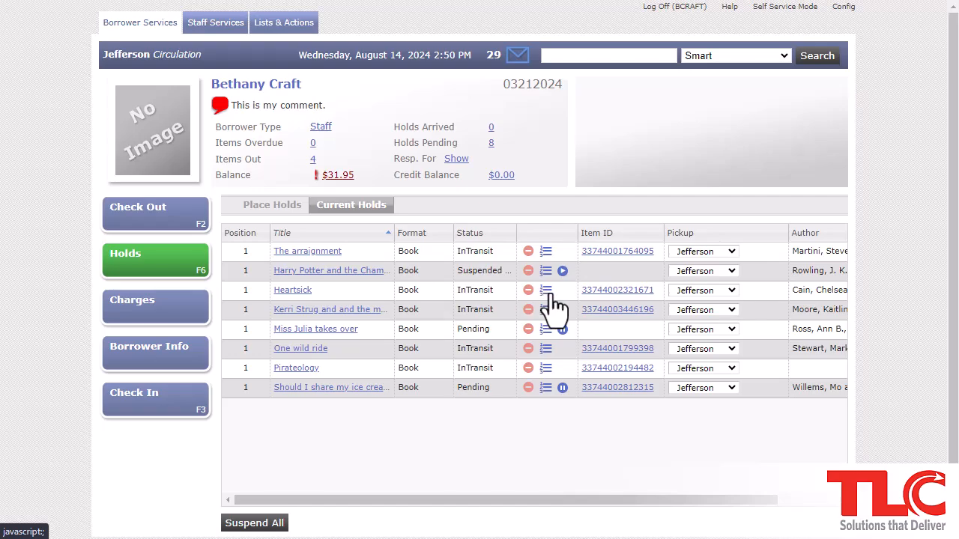
# Check Heartsick's hold queue, then go to the borrower's unpaid charges
pyautogui.click(548, 296)
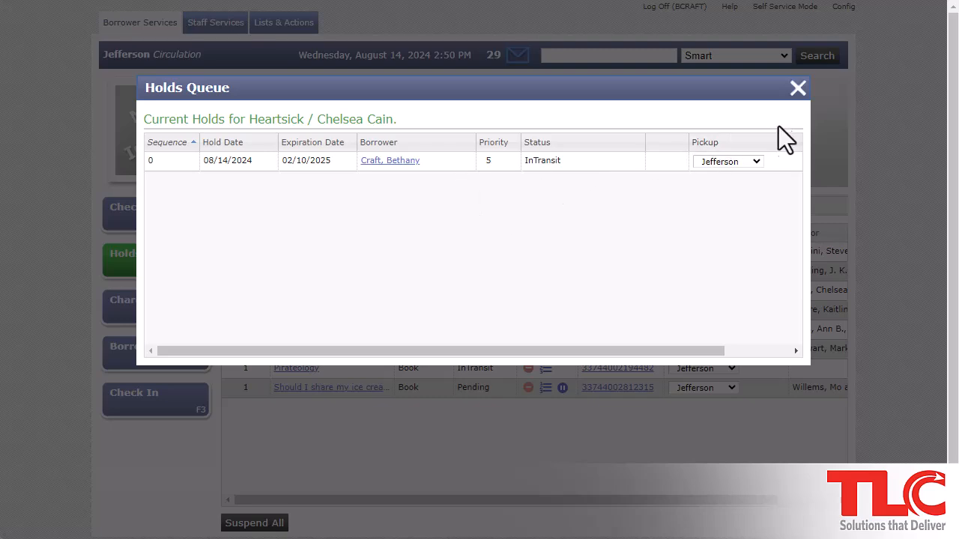
pyautogui.click(799, 90)
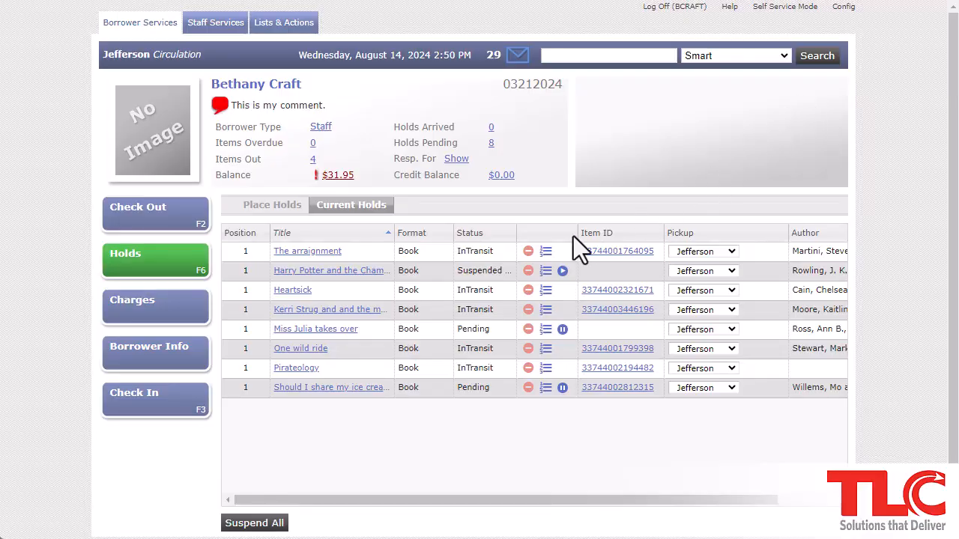
pyautogui.click(178, 324)
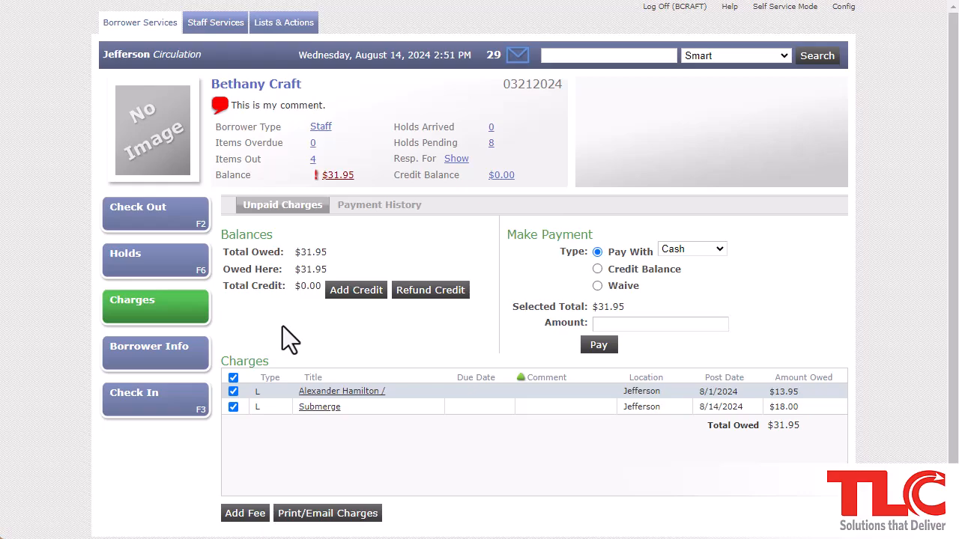
# Add a 5 credit with the comment 'crediting account for...' to the borrower's account
pyautogui.click(369, 298)
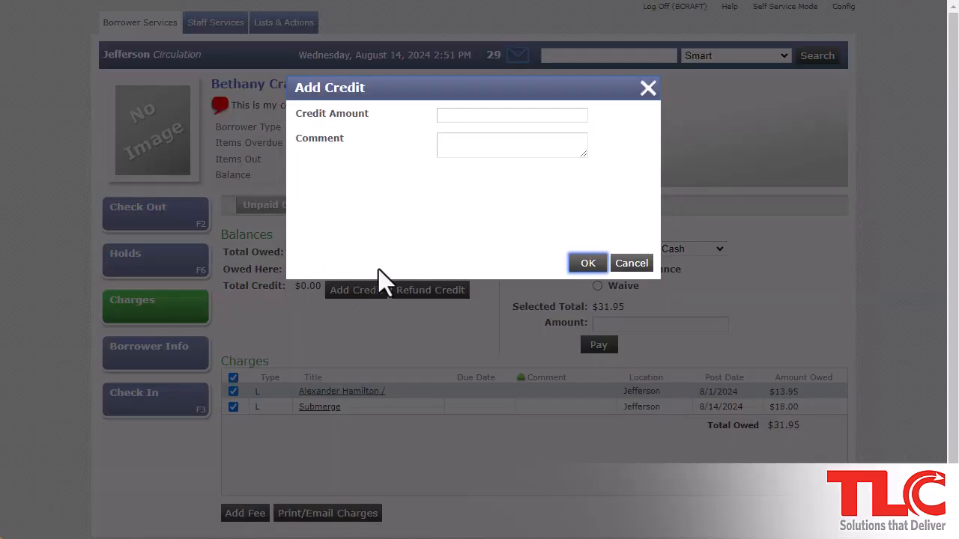
pyautogui.click(460, 118)
pyautogui.write('5')
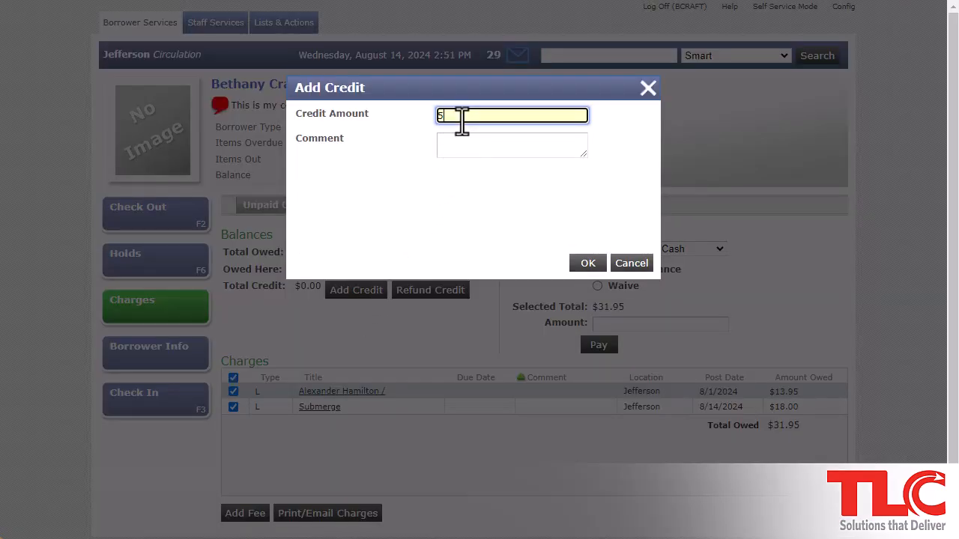
pyautogui.click(475, 145)
pyautogui.write('crediting account for...')
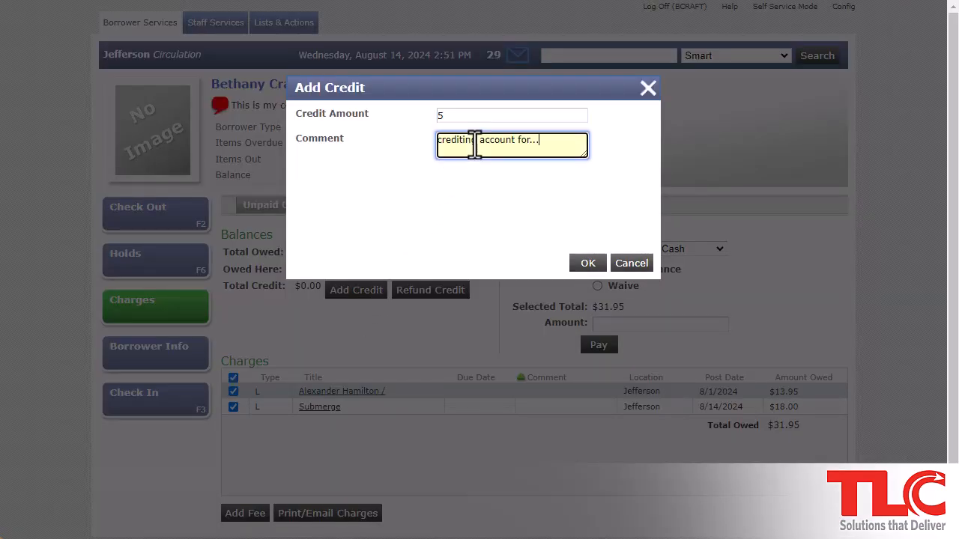
pyautogui.click(587, 263)
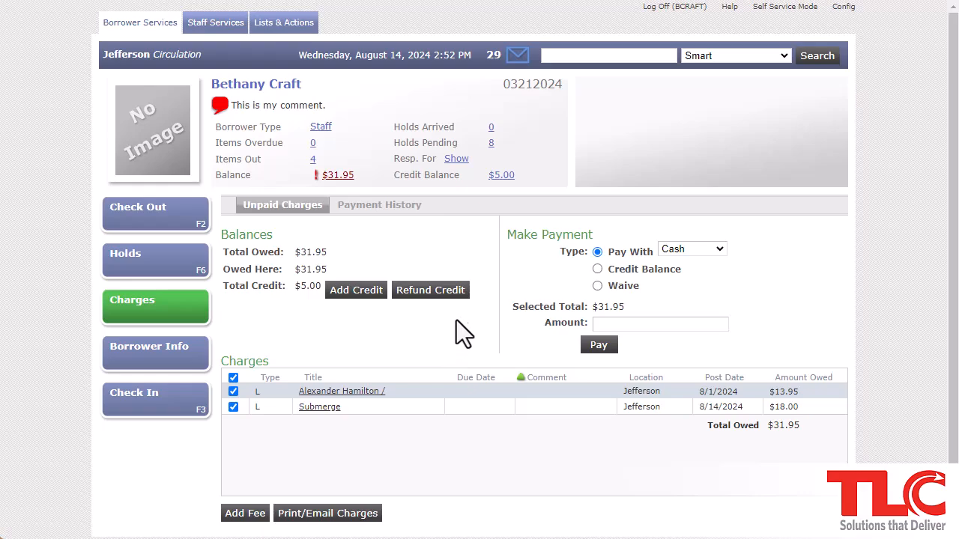
# Pay $5 of the charges from the borrower's credit balance
pyautogui.click(598, 270)
pyautogui.click(642, 323)
pyautogui.write('5')
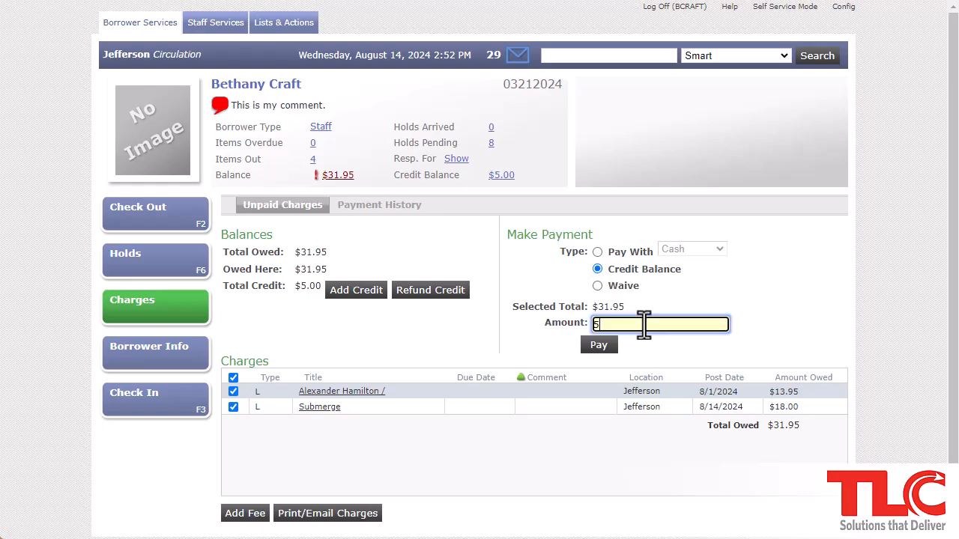
pyautogui.click(599, 347)
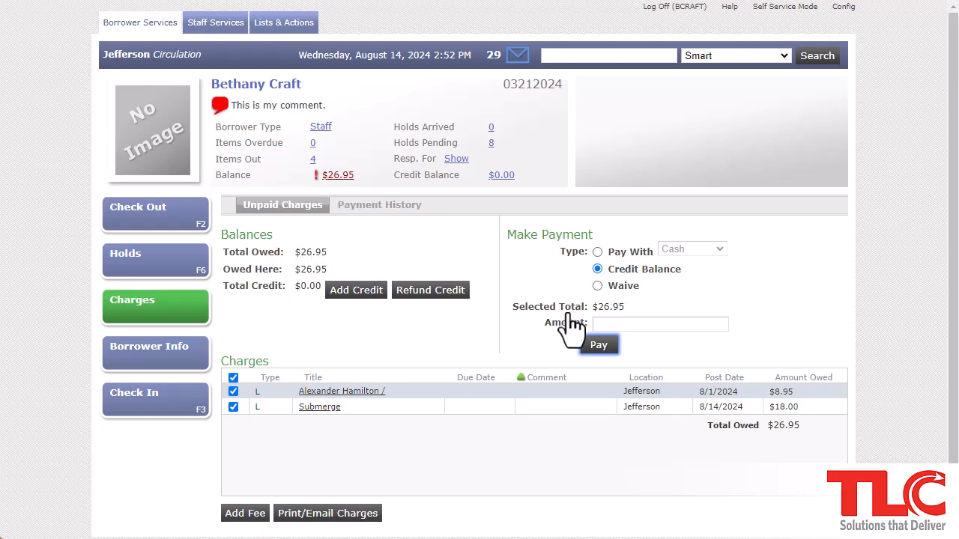
# Apply a $20 cash payment, leaving $6.95 owed, and show the payment history
pyautogui.click(597, 253)
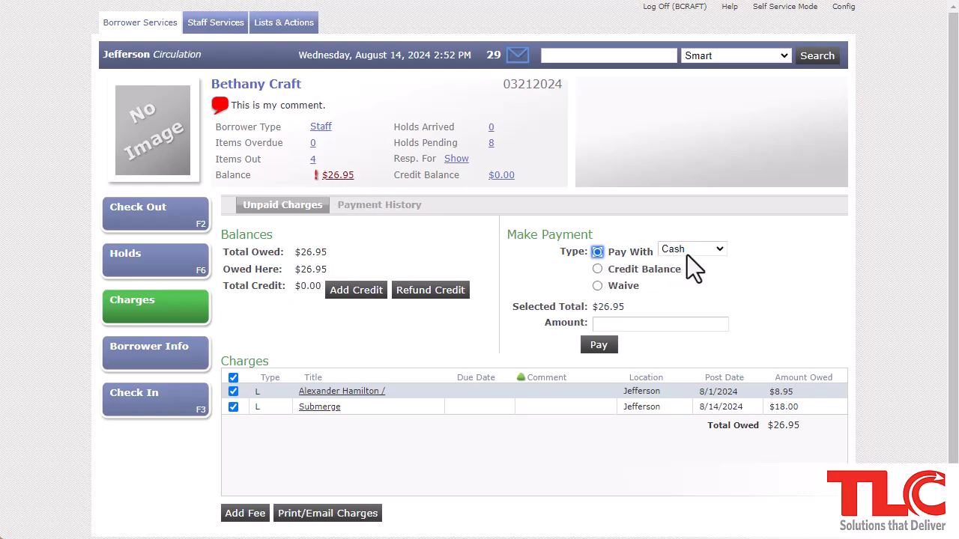
pyautogui.click(706, 329)
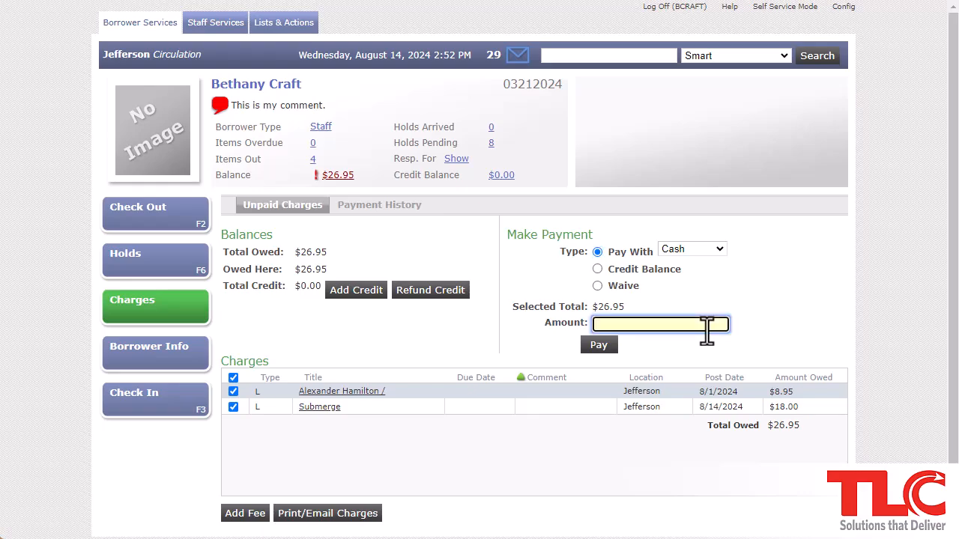
pyautogui.write('20')
pyautogui.click(603, 348)
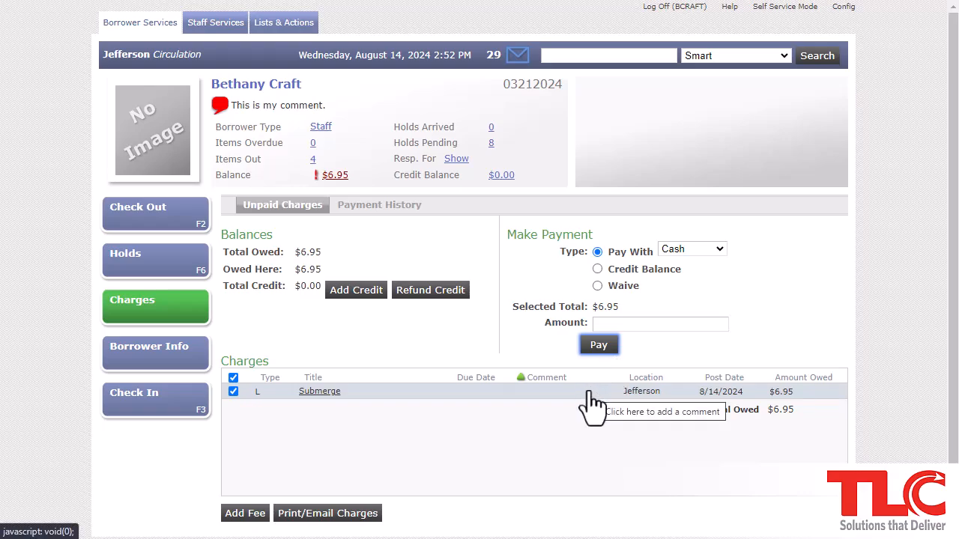
pyautogui.click(390, 207)
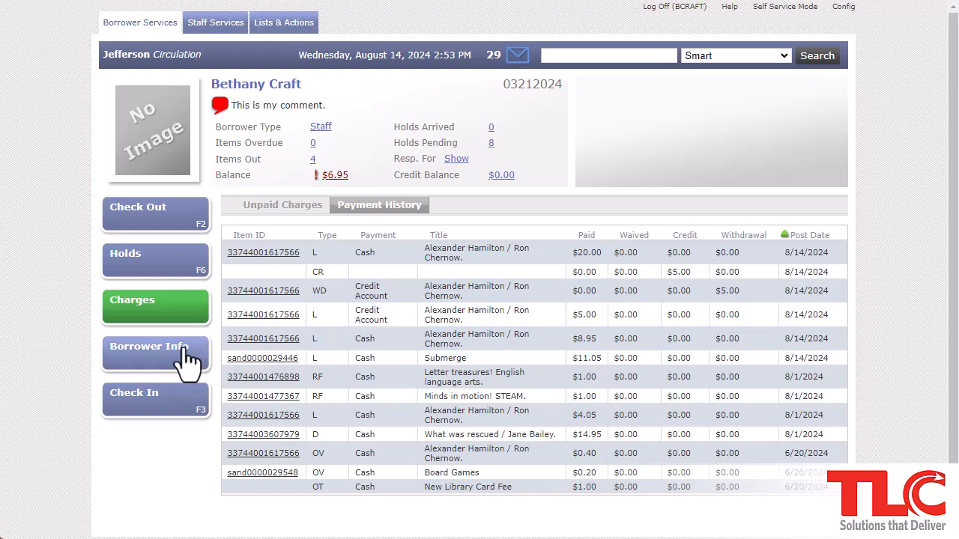
# In Borrower Info, edit the borrower comment to read 'comment here'
pyautogui.click(154, 367)
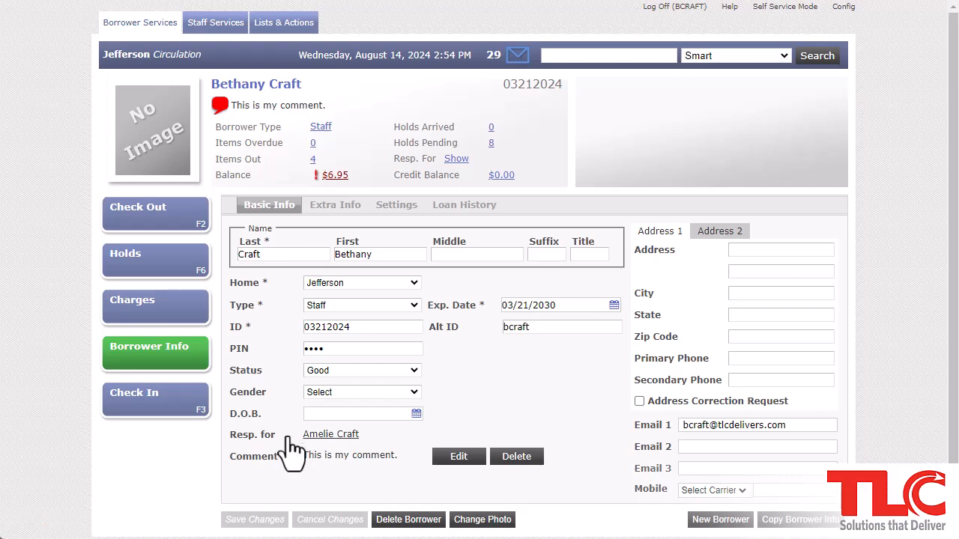
pyautogui.click(460, 458)
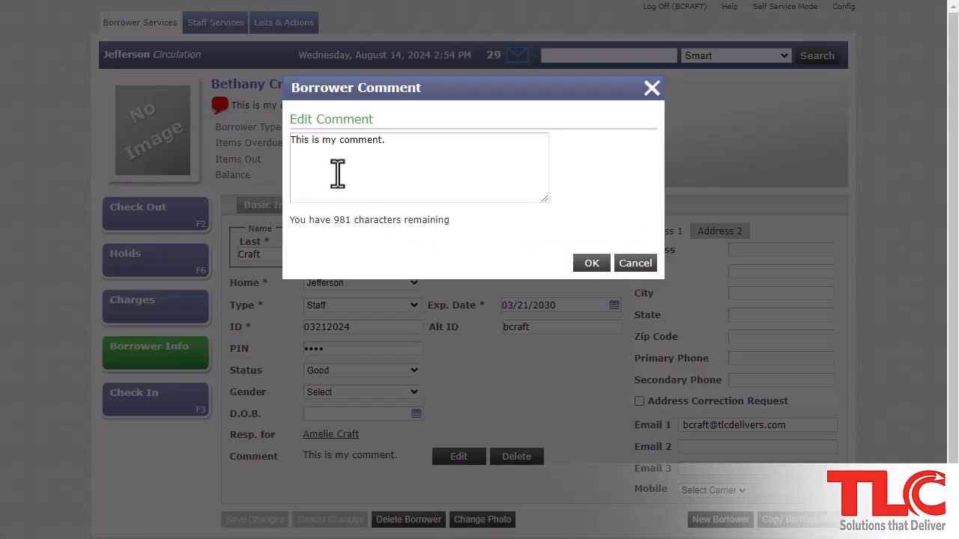
pyautogui.moveTo(338, 142); pyautogui.dragTo(253, 145)
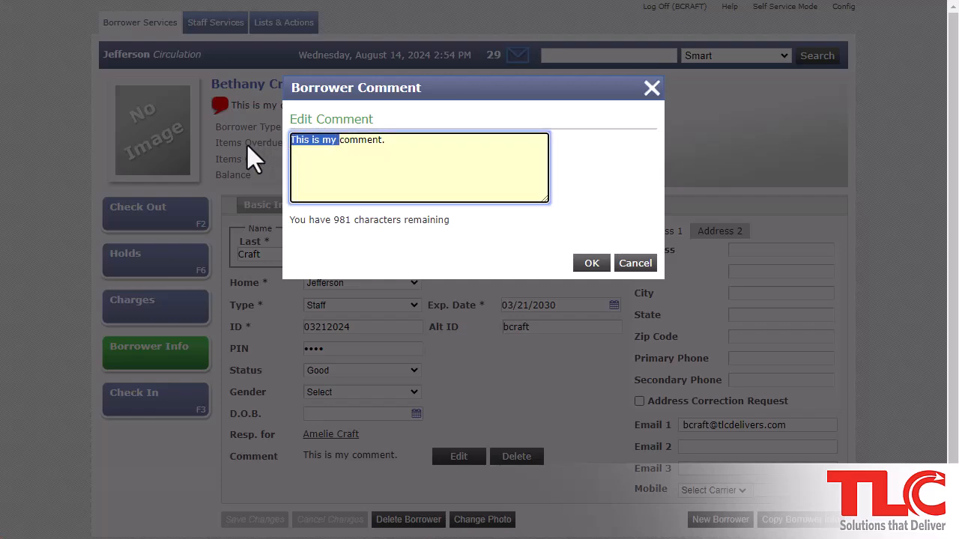
pyautogui.press('BackSpace')
pyautogui.click(332, 142)
pyautogui.press('BackSpace')
pyautogui.write('here')
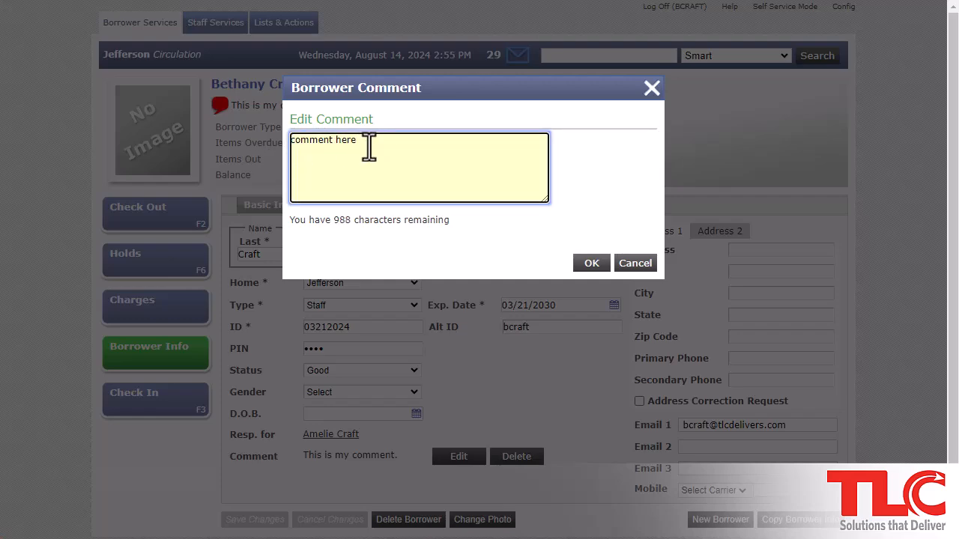
# Confirm the comment, save the borrower record, and show the Extra Info custom fields
pyautogui.click(589, 267)
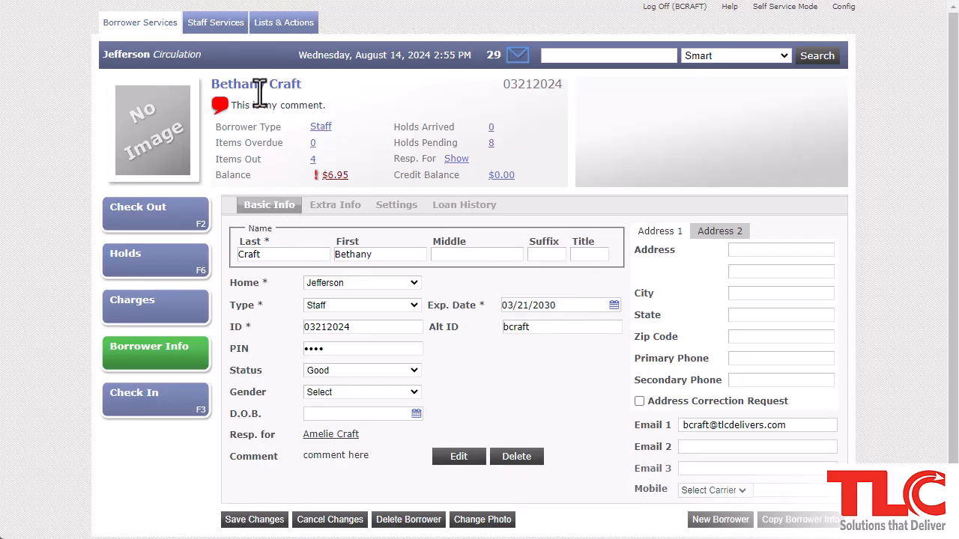
pyautogui.click(255, 520)
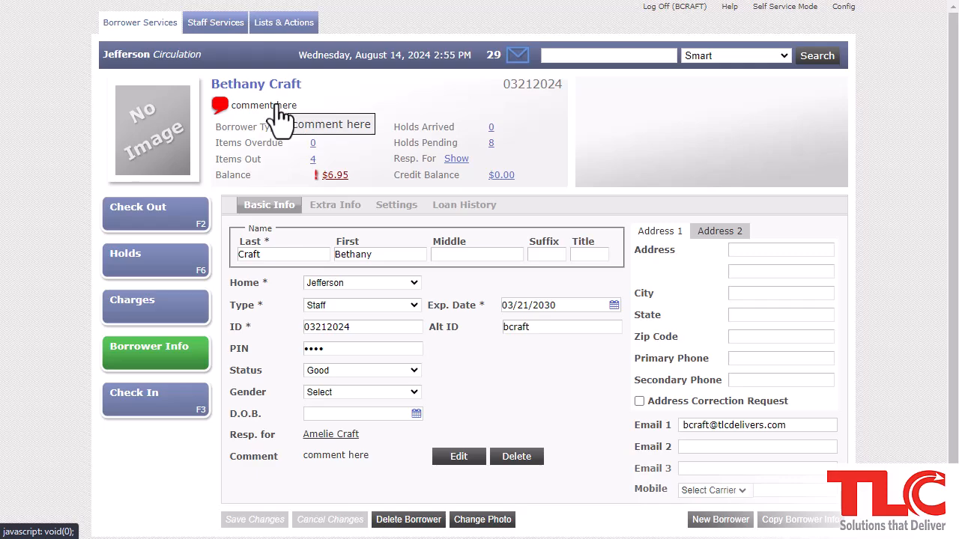
pyautogui.click(337, 207)
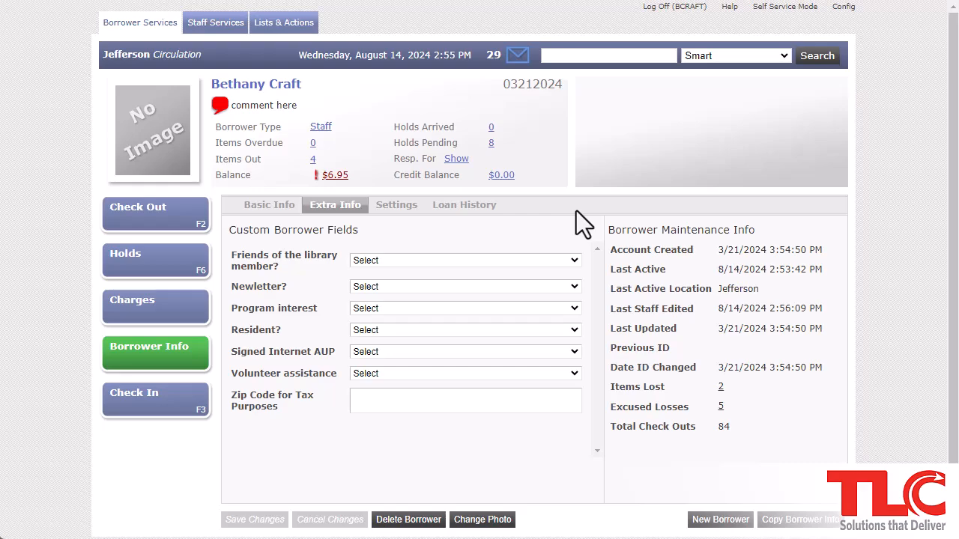
# Review the borrower's notice Settings, then show the empty Loan History list
pyautogui.click(395, 210)
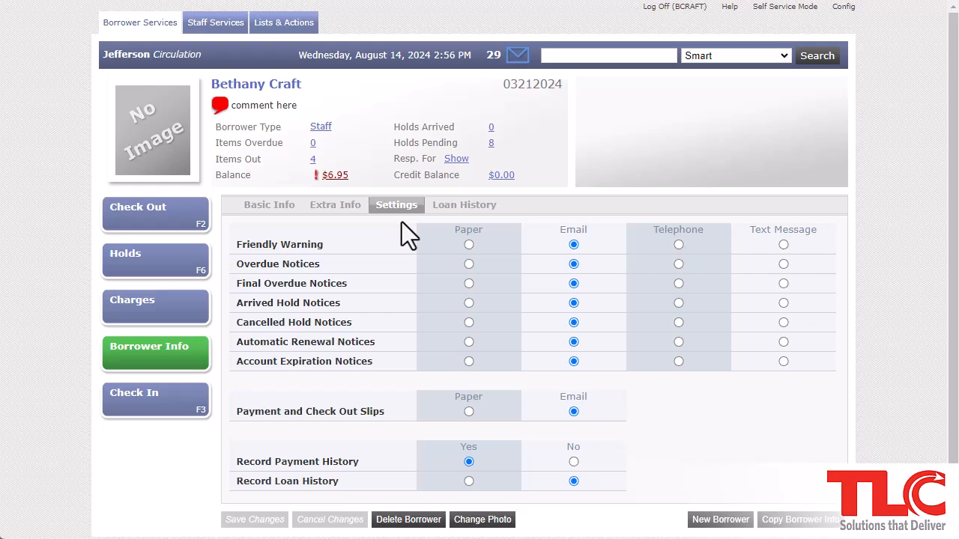
pyautogui.click(456, 222)
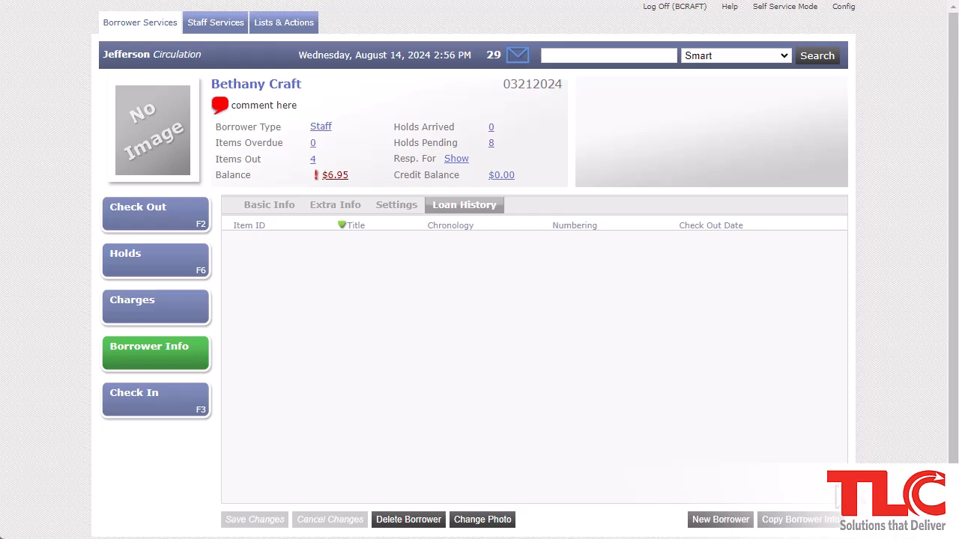
pyautogui.click(720, 520)
pyautogui.click(806, 522)
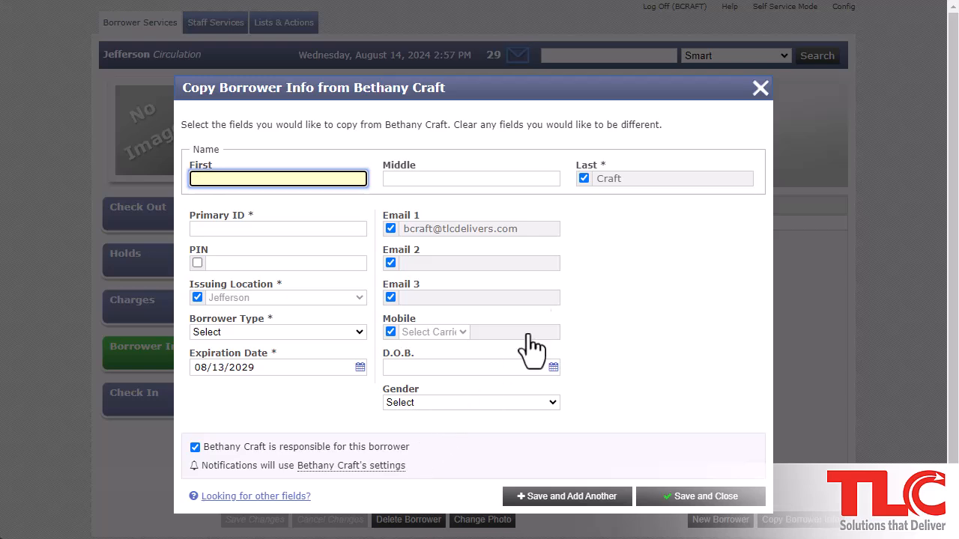
pyautogui.click(760, 89)
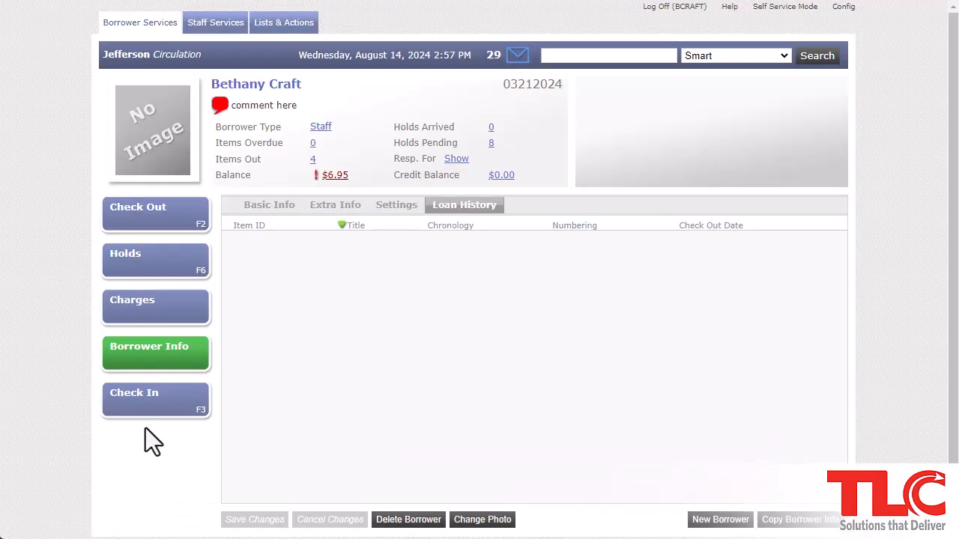
pyautogui.click(152, 407)
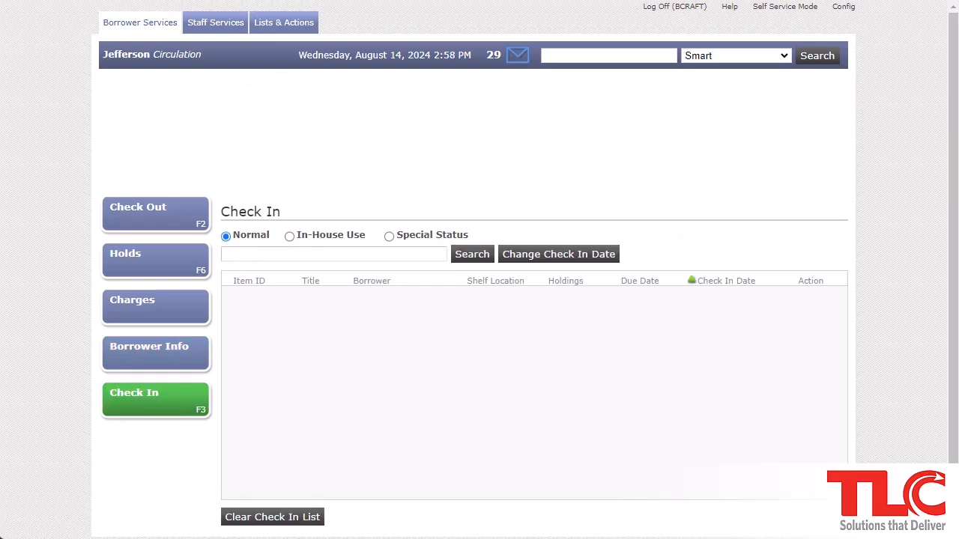
pyautogui.click(278, 254)
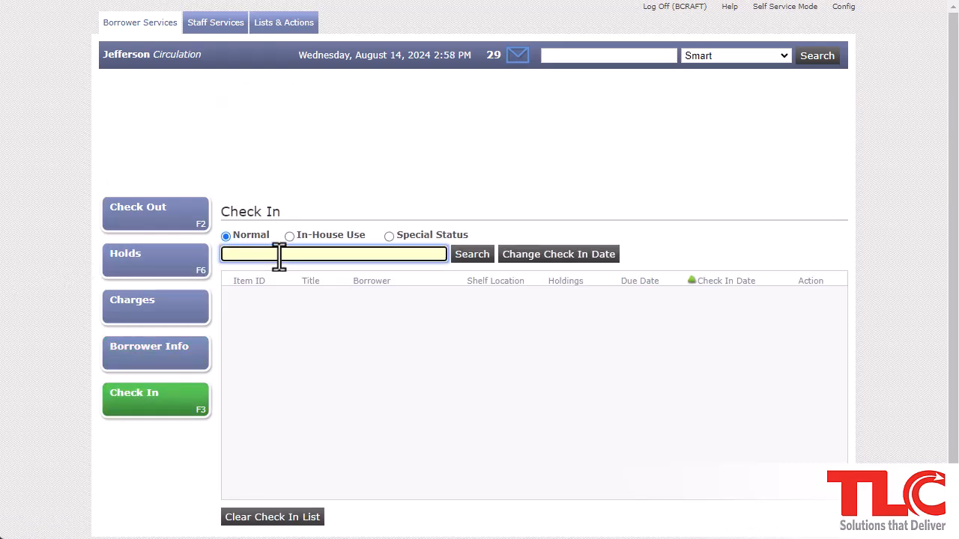
pyautogui.write('33744002452269')
pyautogui.press('Return')
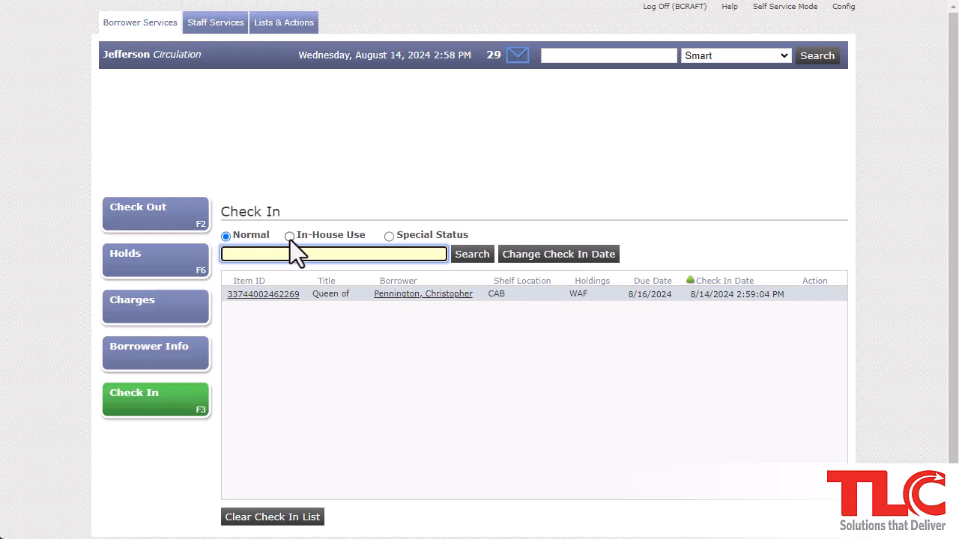
pyautogui.click(290, 236)
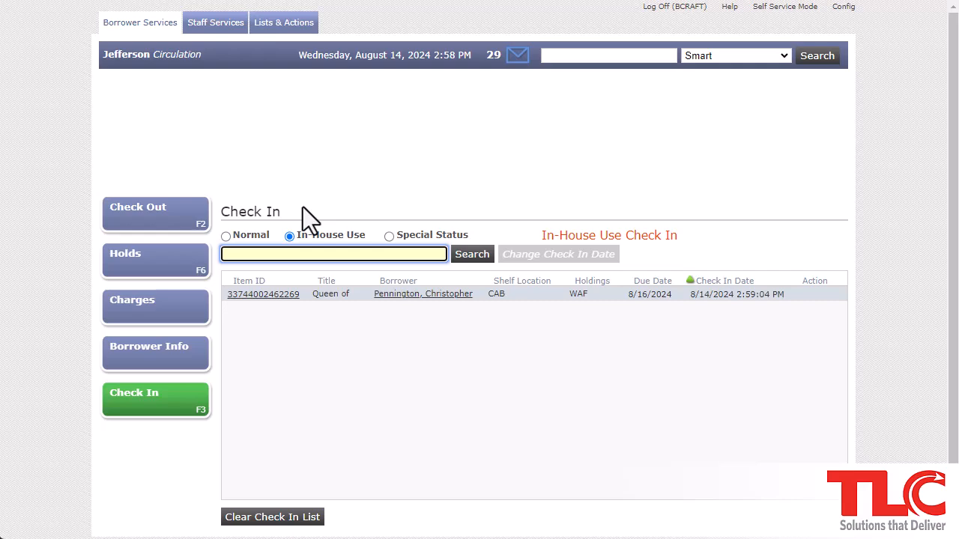
# Record the Batman item as in-house use by pasting its barcode
pyautogui.click(309, 214)
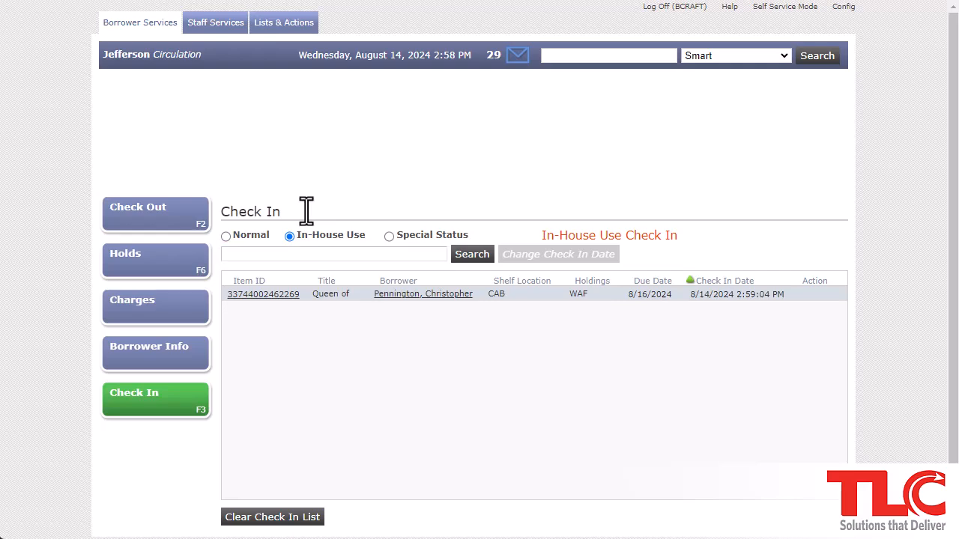
pyautogui.click(297, 257)
pyautogui.hotkey('ctrl', 'v')
pyautogui.press('Return')
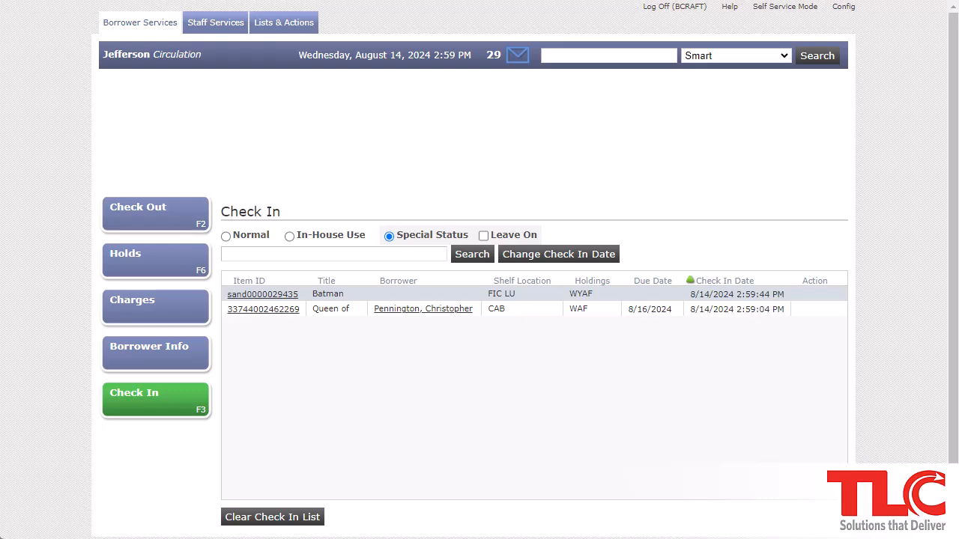
pyautogui.click(354, 255)
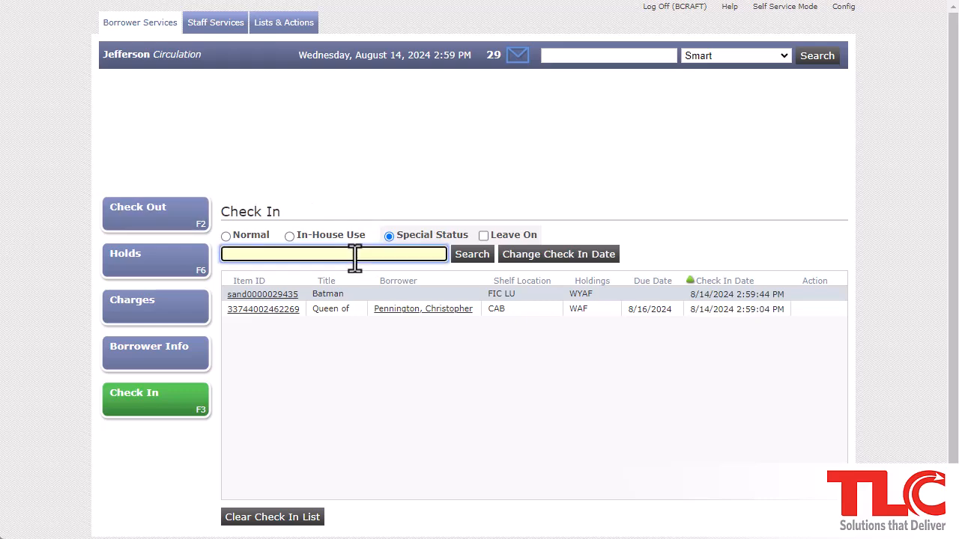
pyautogui.write('33744001847753')
pyautogui.press('Return')
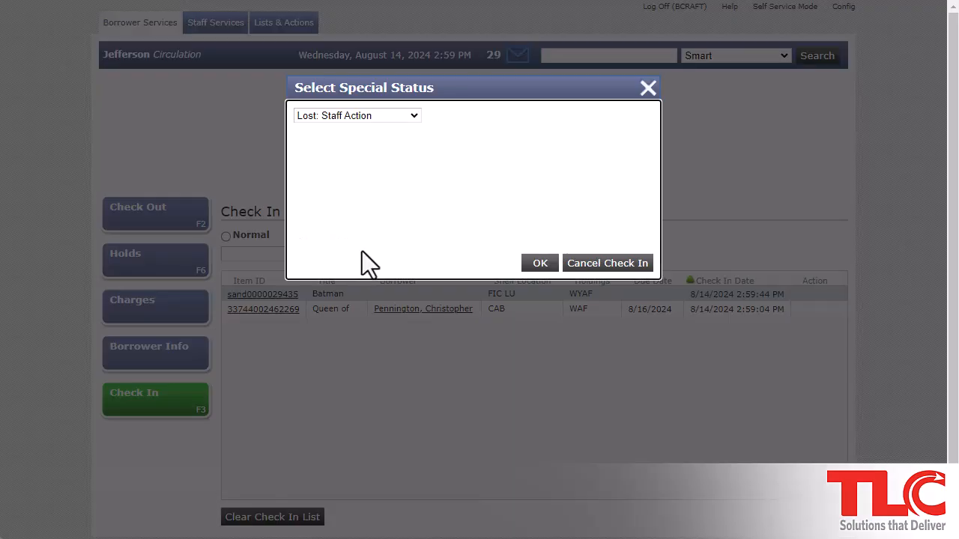
pyautogui.click(402, 114)
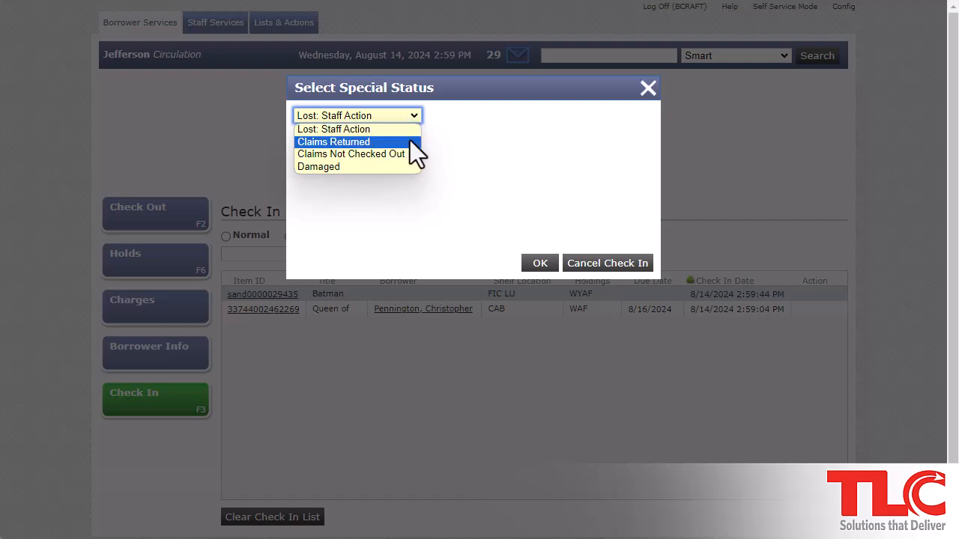
pyautogui.click(410, 140)
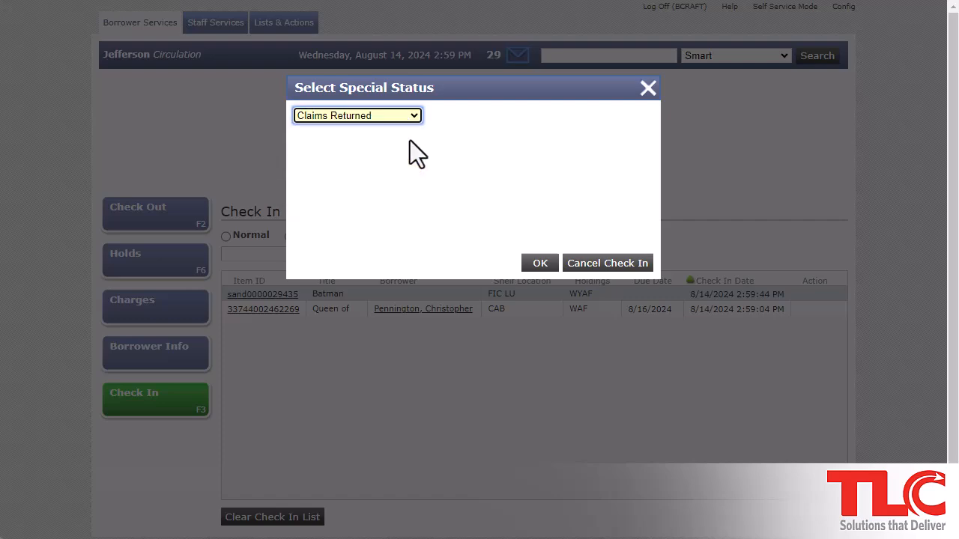
pyautogui.click(539, 265)
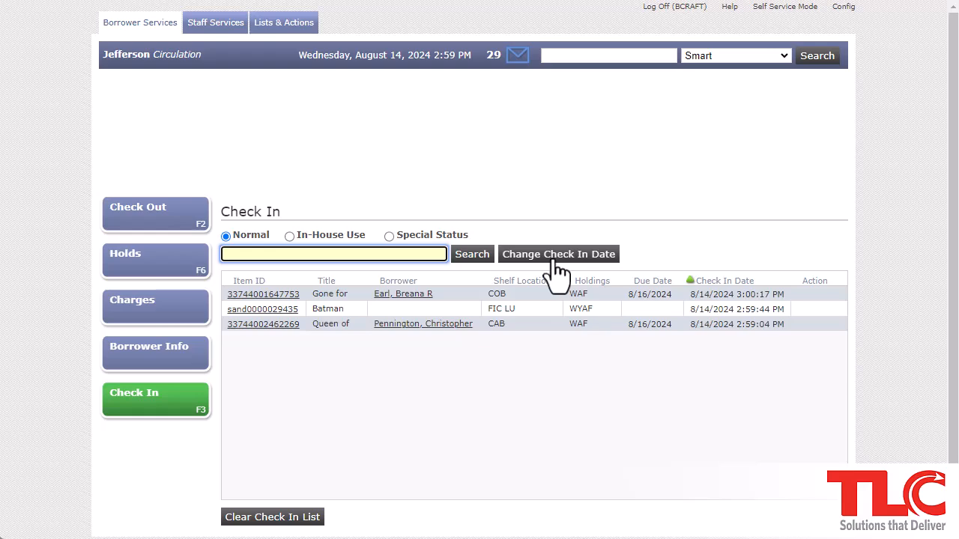
# Backdate check-ins to August 13, 2024 11:59 PM and keep that date for later check-ins
pyautogui.click(556, 259)
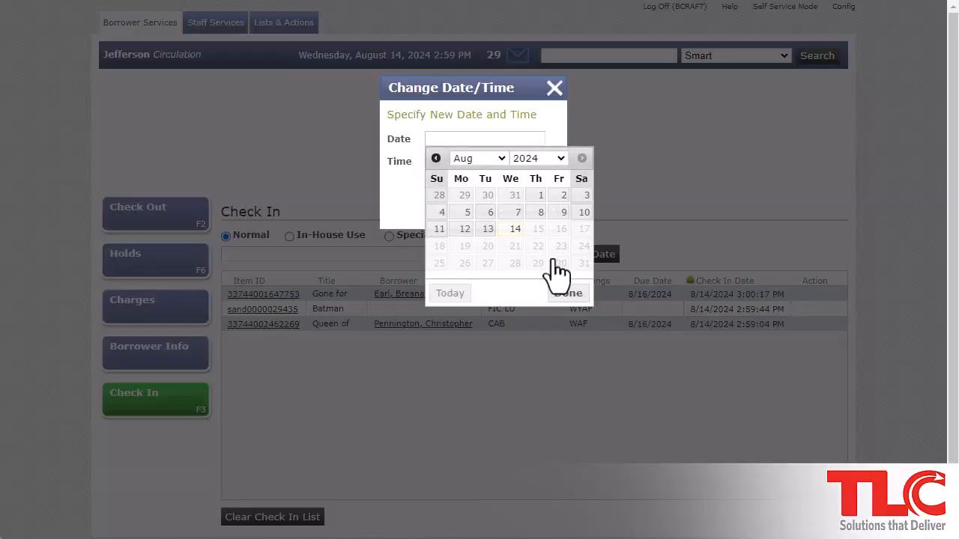
pyautogui.click(486, 233)
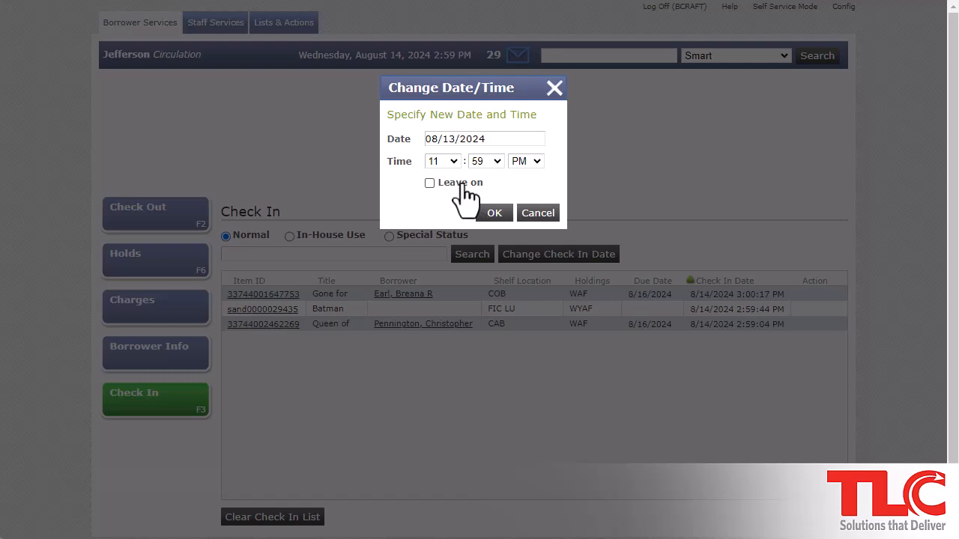
pyautogui.click(460, 184)
pyautogui.click(500, 218)
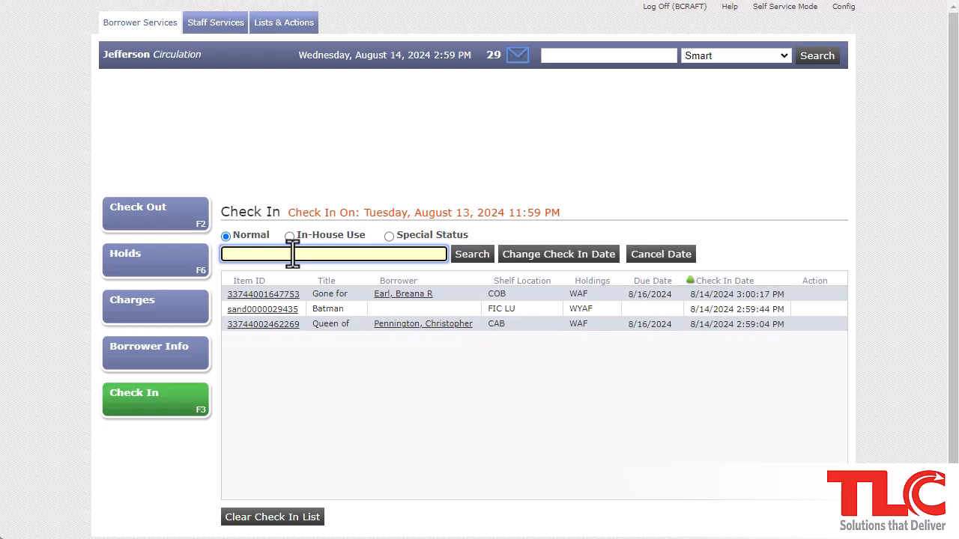
pyautogui.write('33744001539539')
pyautogui.press('Return')
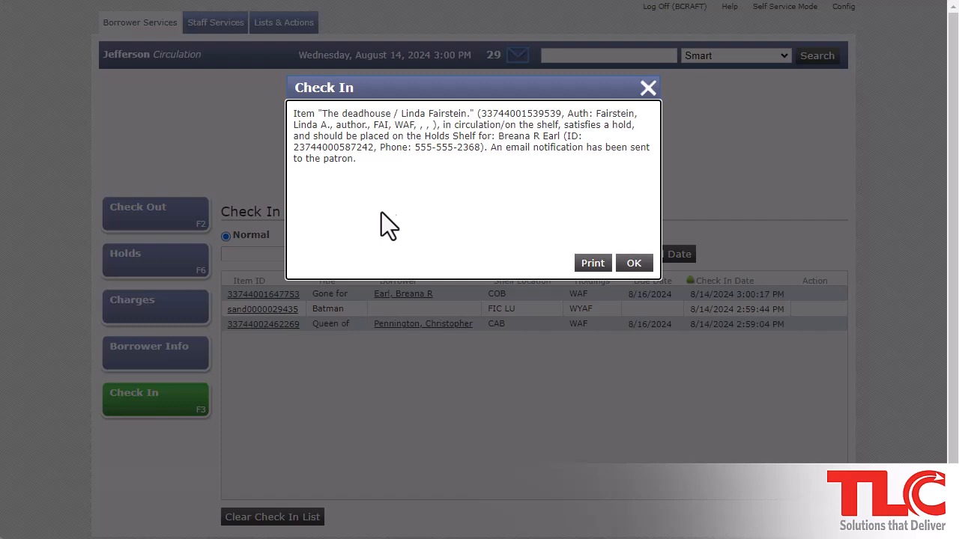
pyautogui.moveTo(424, 137); pyautogui.dragTo(464, 136)
pyautogui.click(460, 180)
pyautogui.click(634, 271)
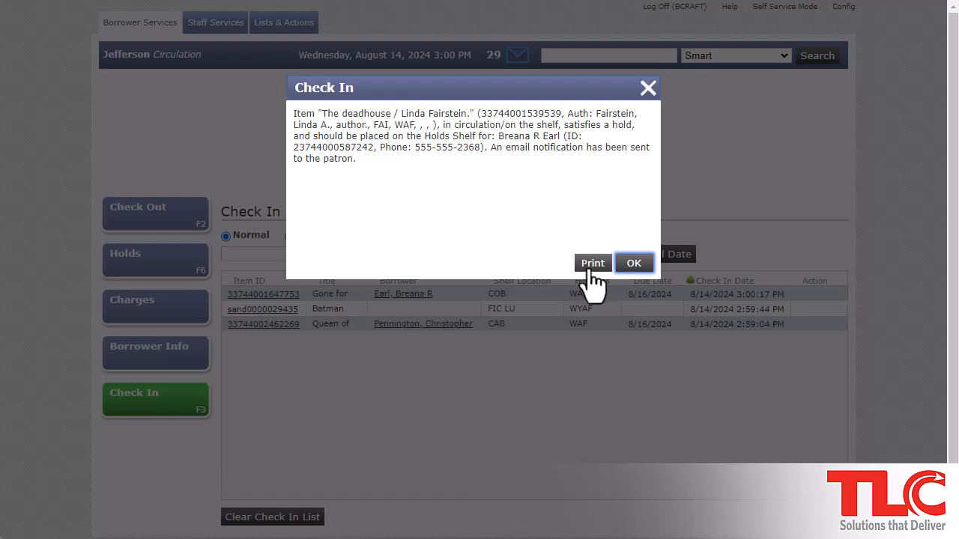
pyautogui.click(635, 264)
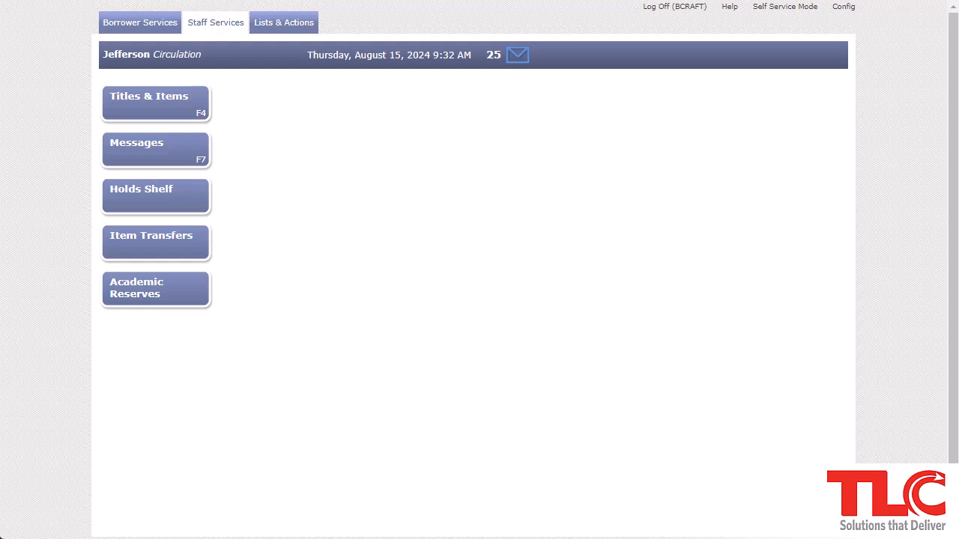
# Search Titles & Items for 'harry potter and the prisoner' and open the 1999 Book record
pyautogui.click(158, 108)
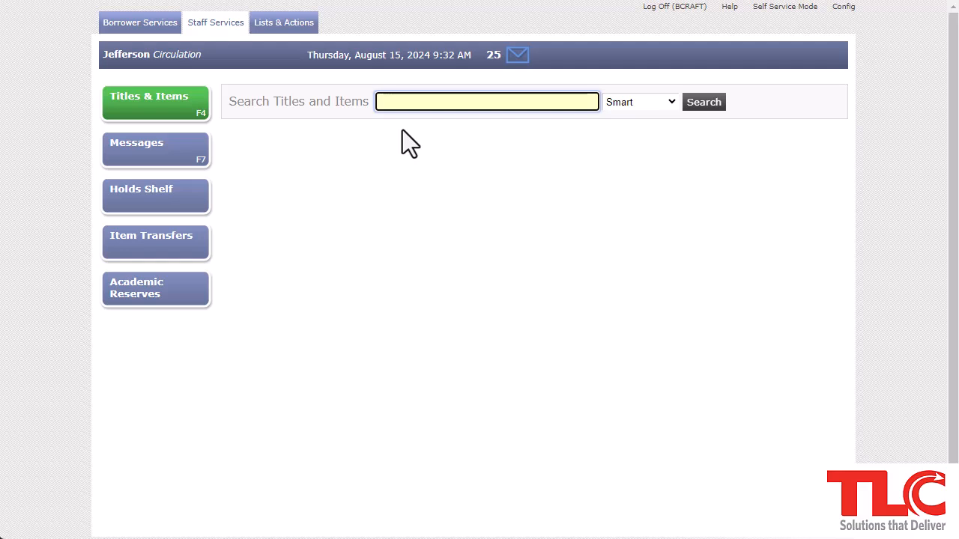
pyautogui.write('harry potter and the prisoner')
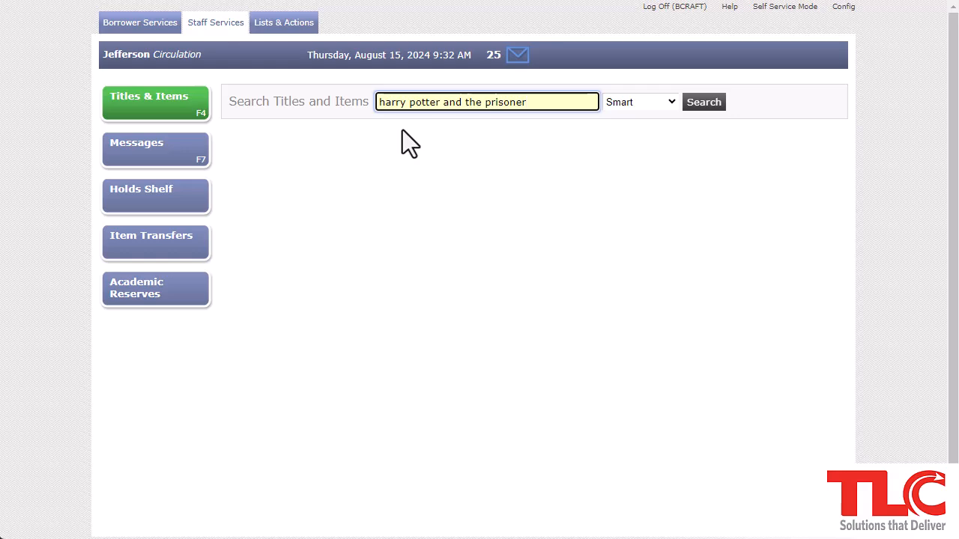
pyautogui.press('Return')
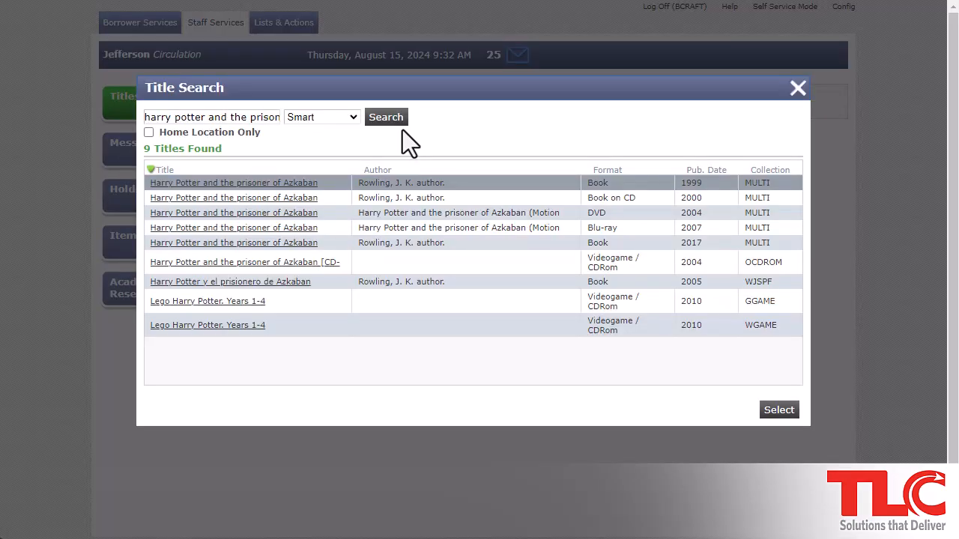
pyautogui.click(303, 184)
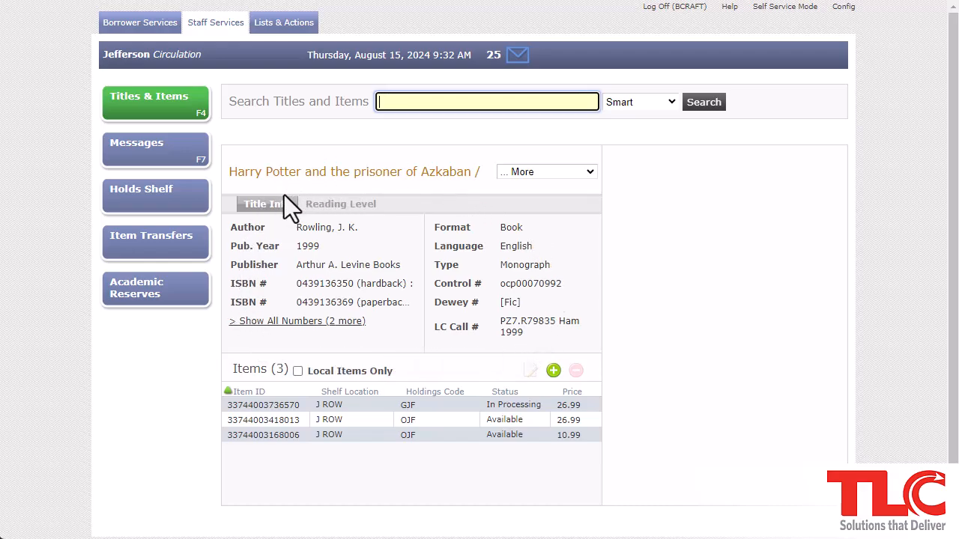
pyautogui.click(352, 218)
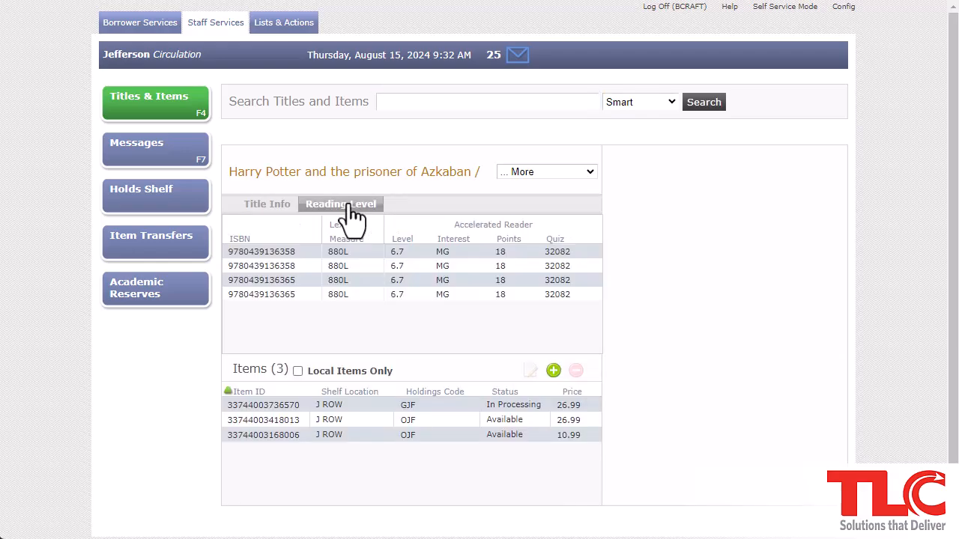
pyautogui.click(264, 210)
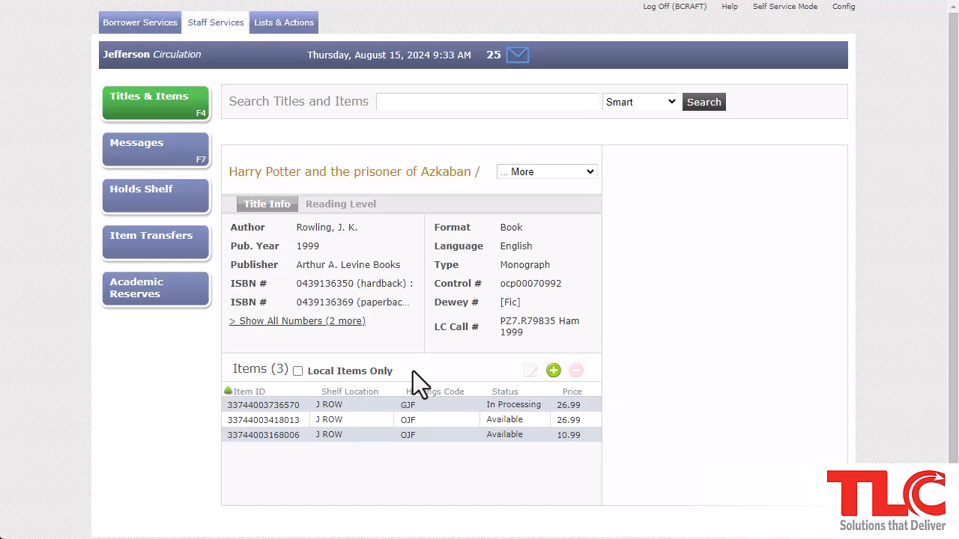
pyautogui.click(532, 174)
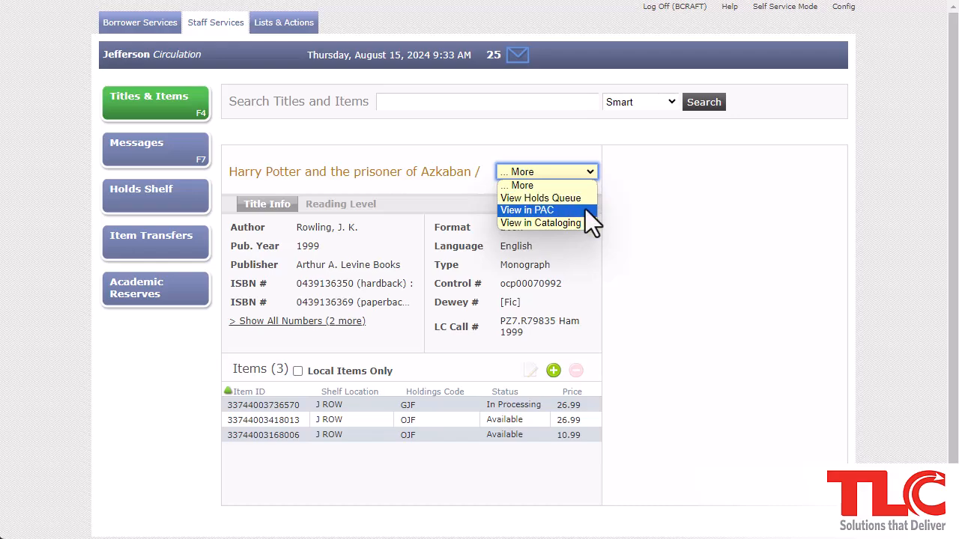
pyautogui.click(602, 343)
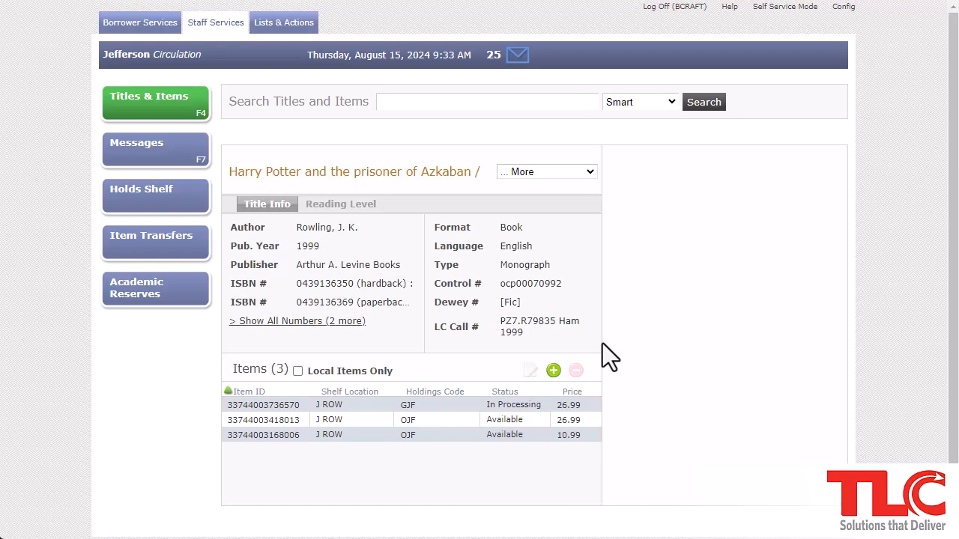
pyautogui.click(519, 417)
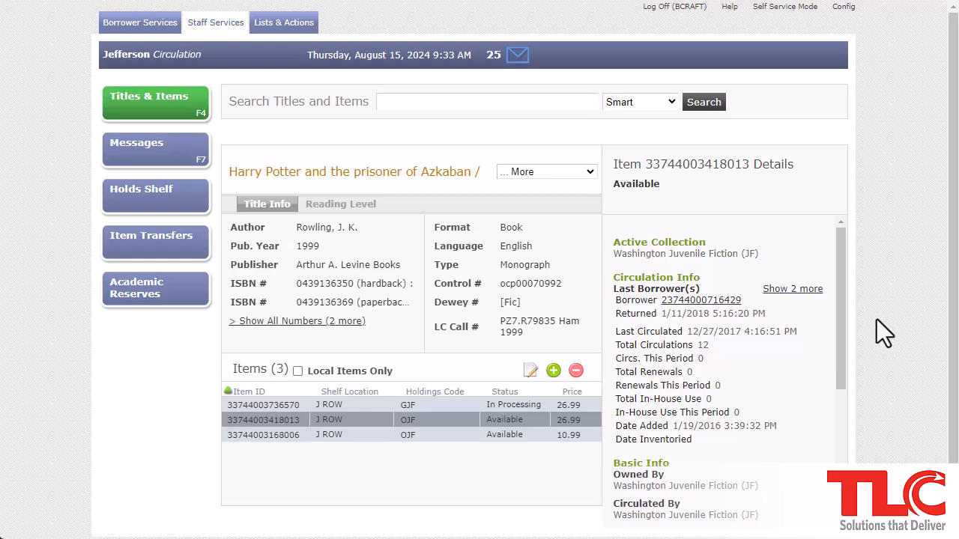
# Expand Last Borrower(s) to all three borrowers and scroll to the added and last-circulated dates
pyautogui.click(794, 289)
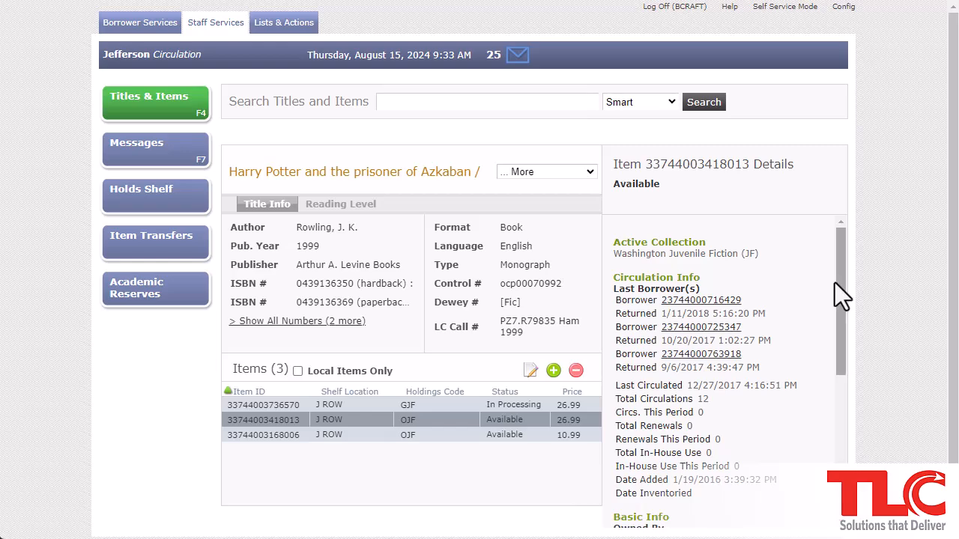
pyautogui.moveTo(838, 285); pyautogui.dragTo(834, 361)
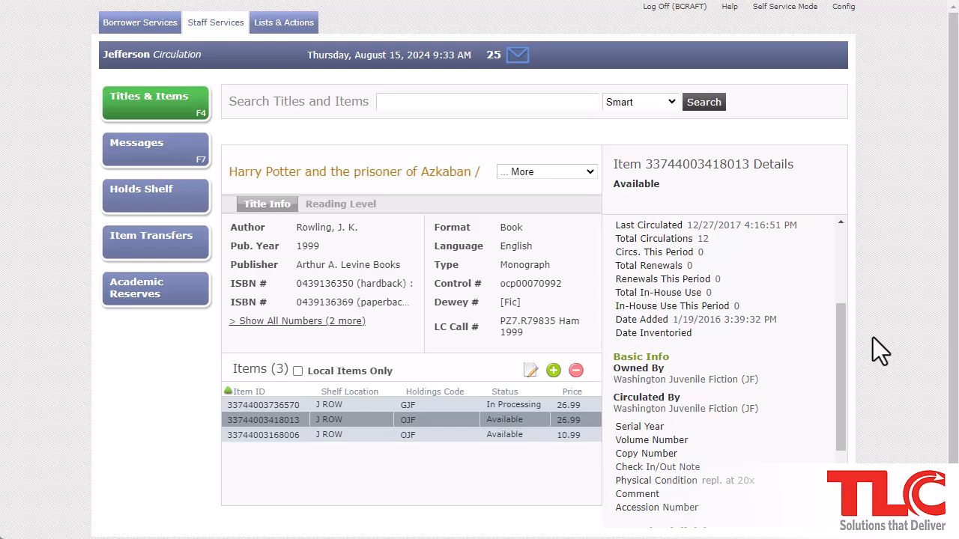
pyautogui.click(532, 371)
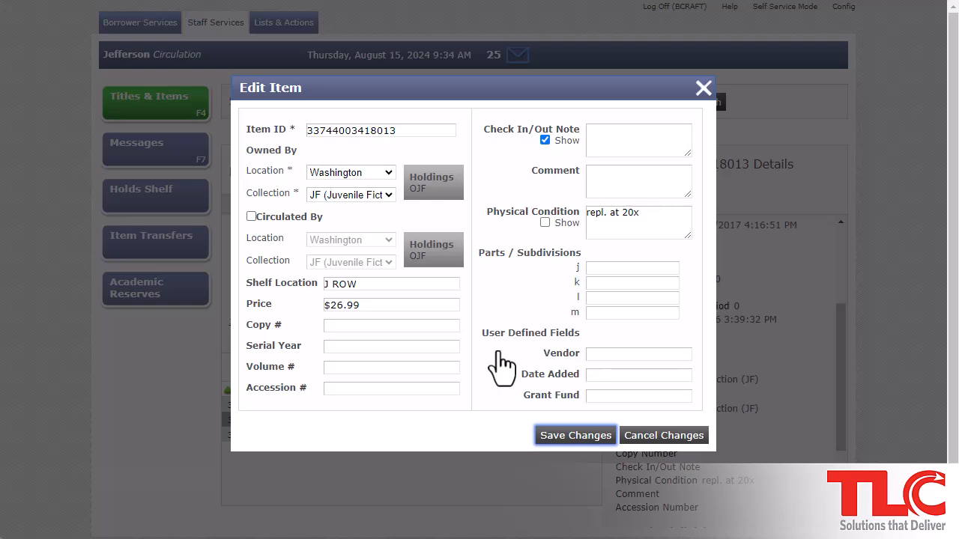
pyautogui.click(289, 218)
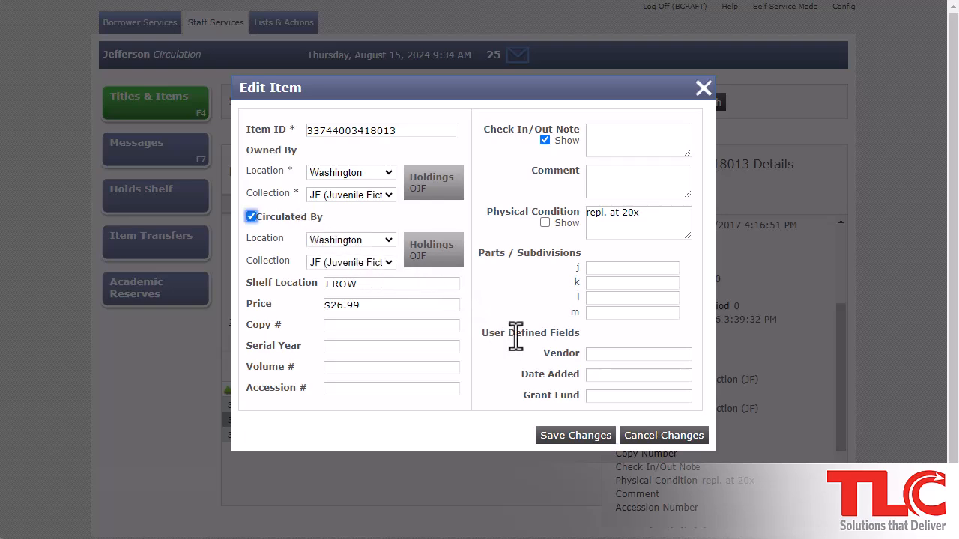
pyautogui.click(646, 446)
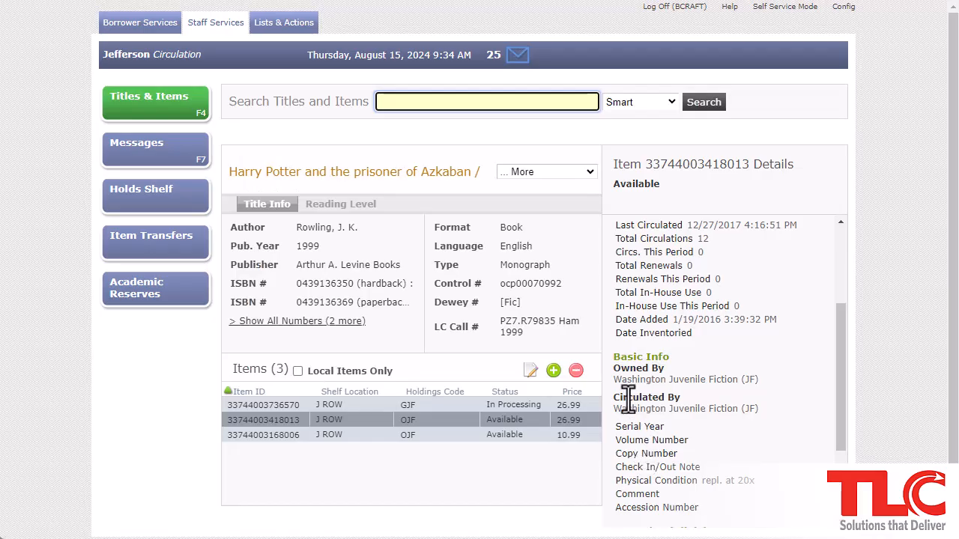
pyautogui.click(553, 371)
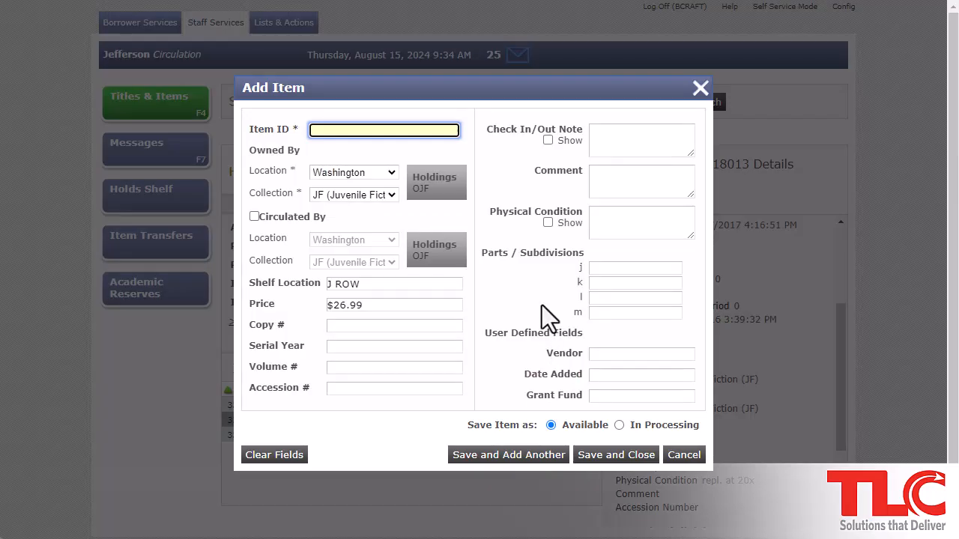
pyautogui.click(447, 131)
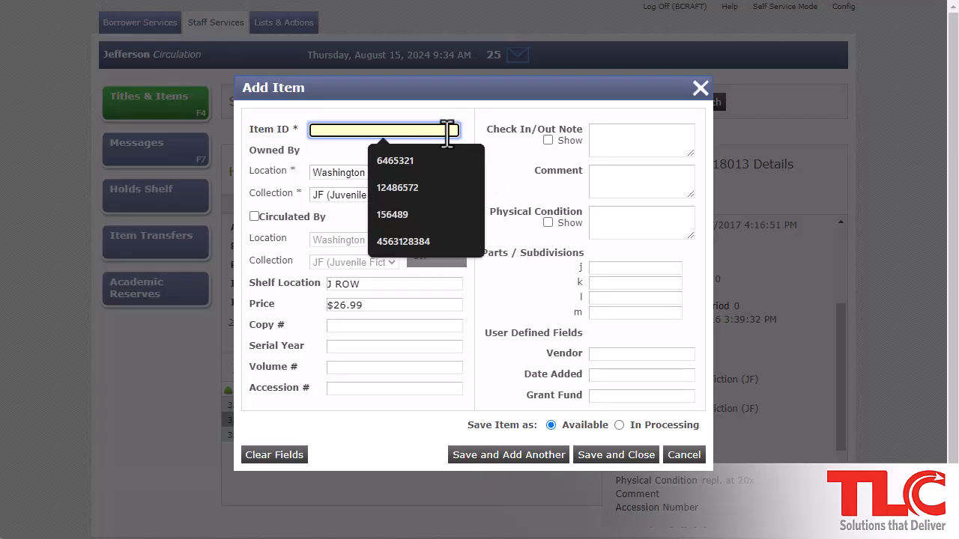
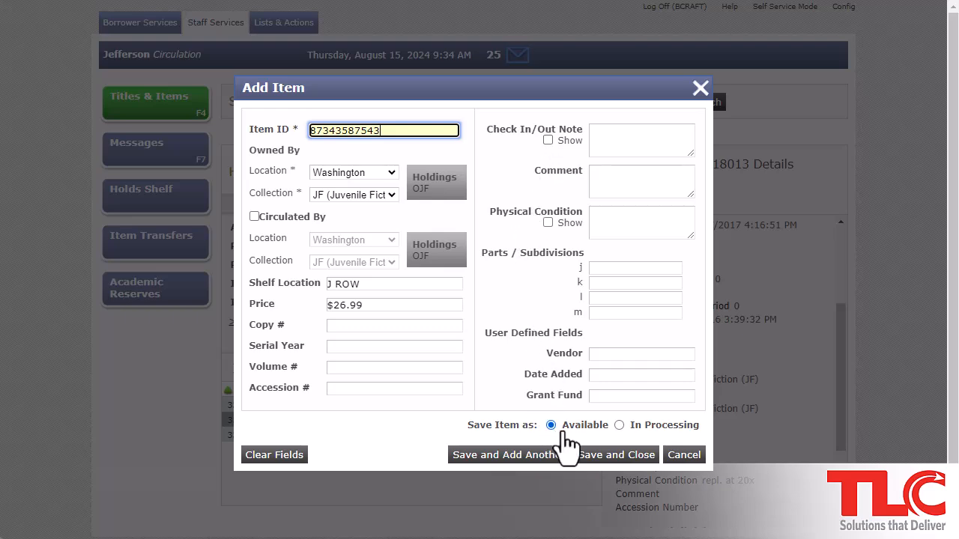
pyautogui.click(618, 425)
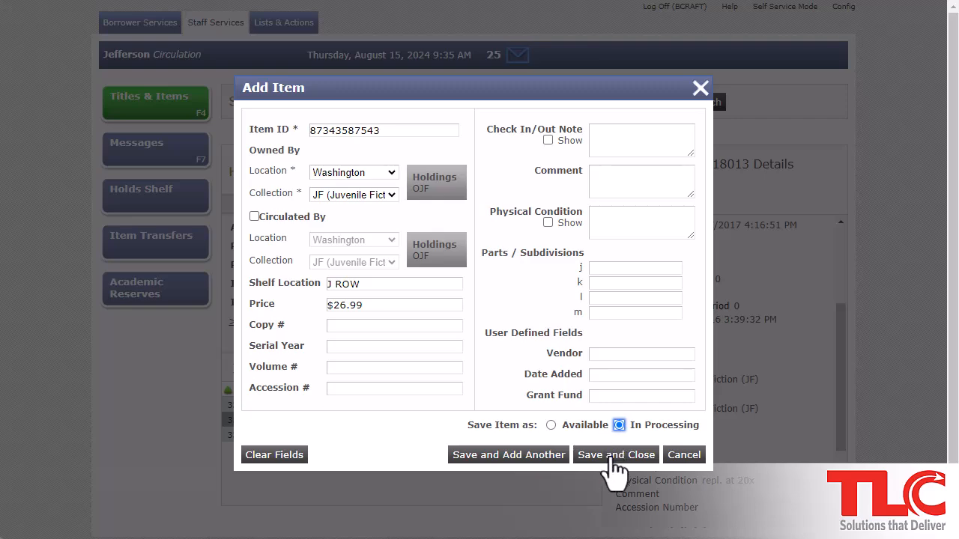
pyautogui.click(614, 457)
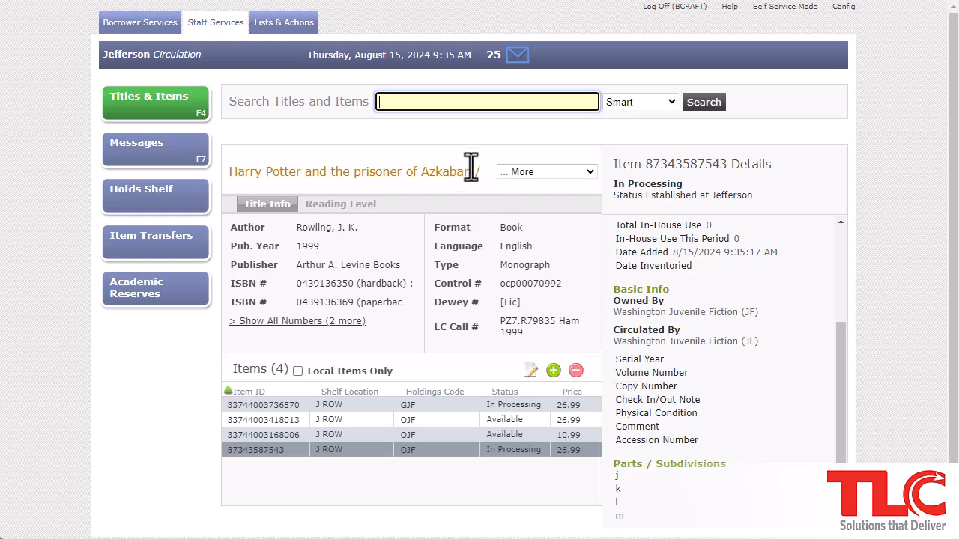
pyautogui.click(426, 157)
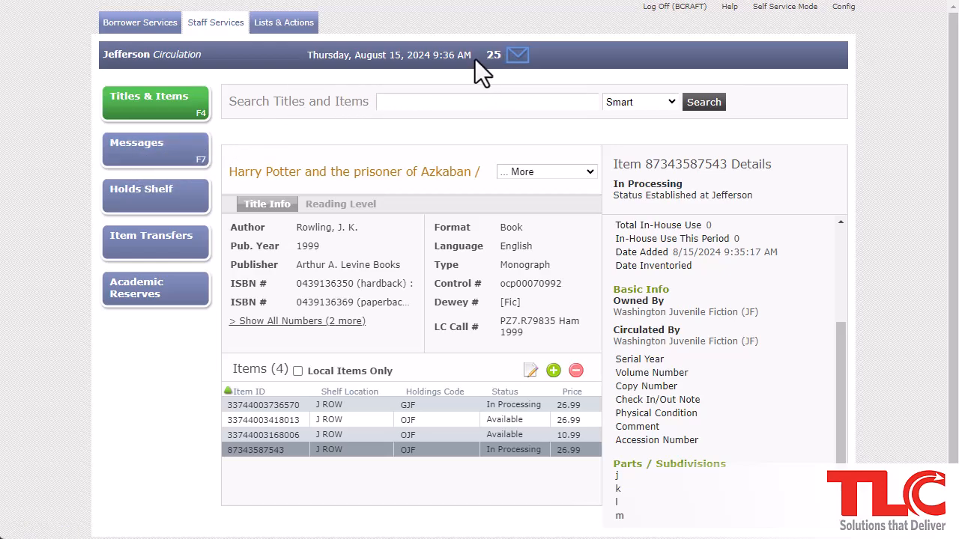
pyautogui.click(516, 56)
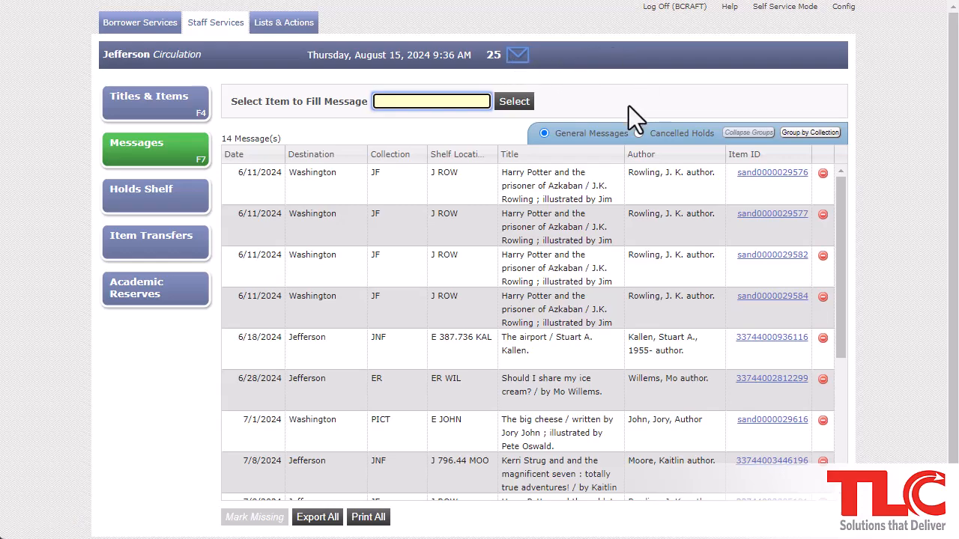
pyautogui.click(638, 134)
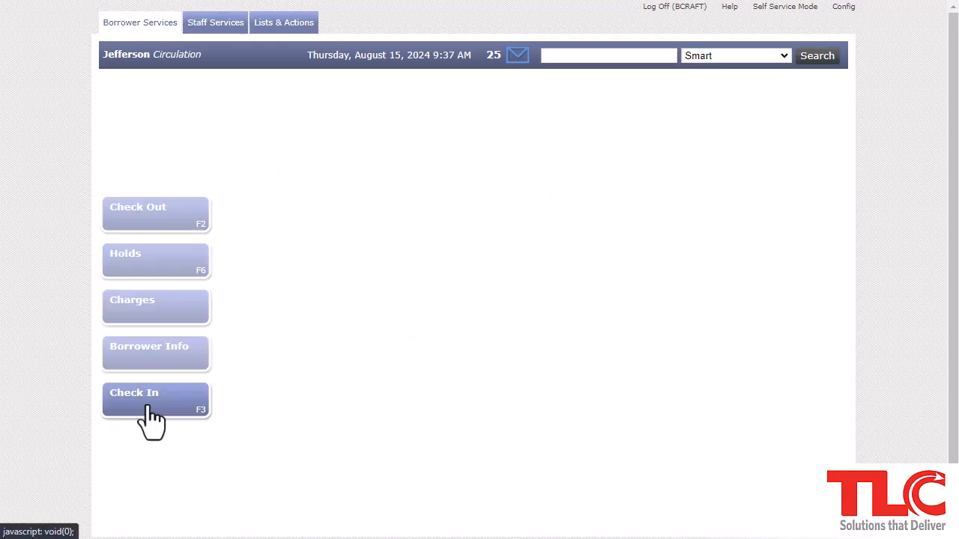
pyautogui.click(147, 410)
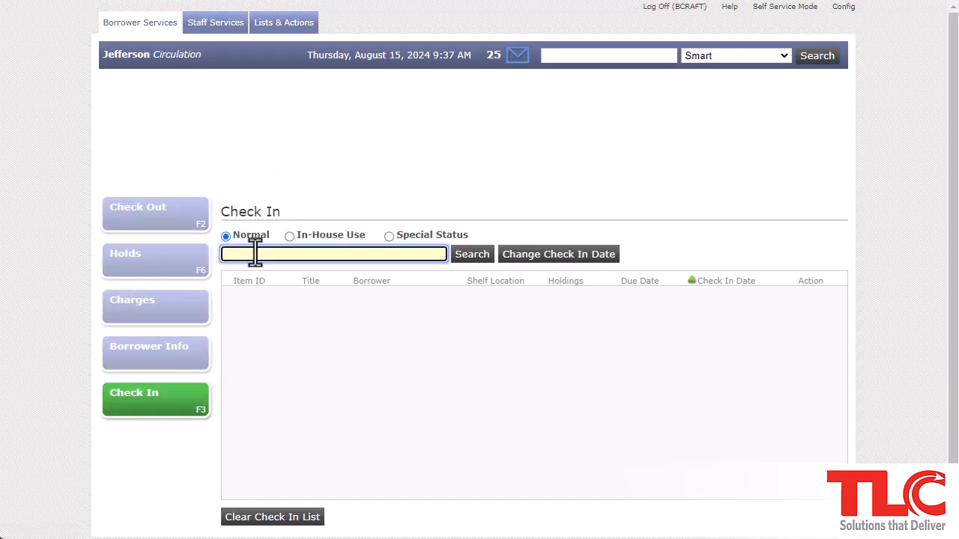
pyautogui.write('33744003265836')
pyautogui.press('Return')
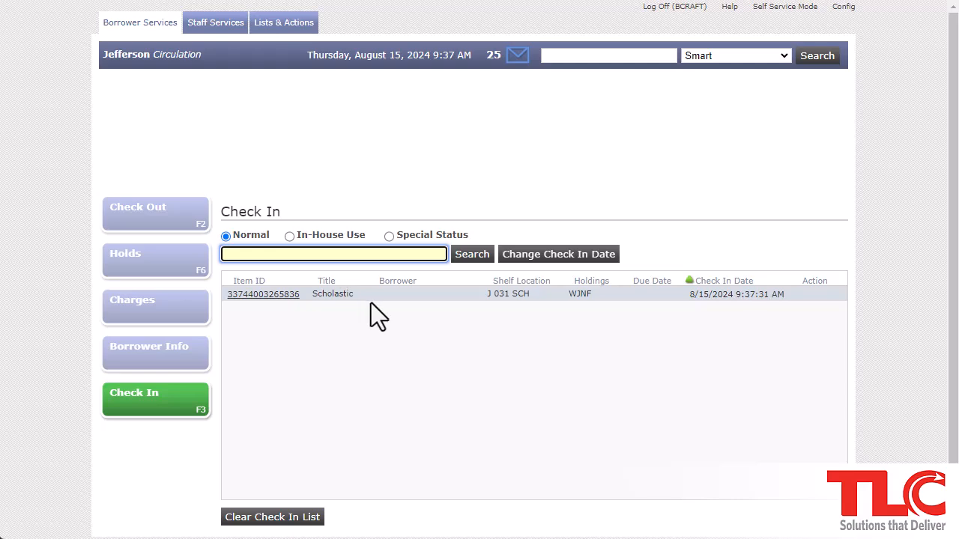
pyautogui.click(201, 26)
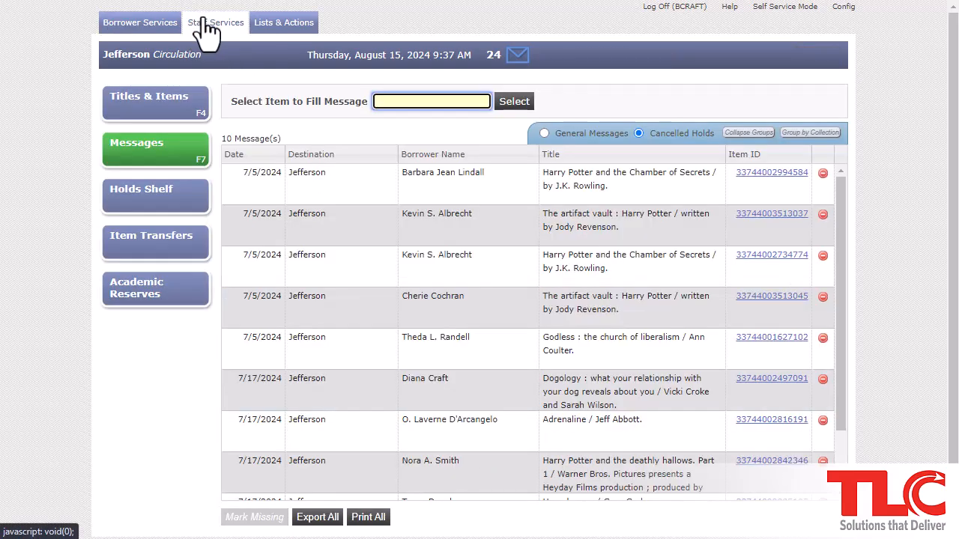
# Open the Holds Shelf, try the Shelved More Than 5 Days filter, then clear it to list all 13
pyautogui.click(162, 213)
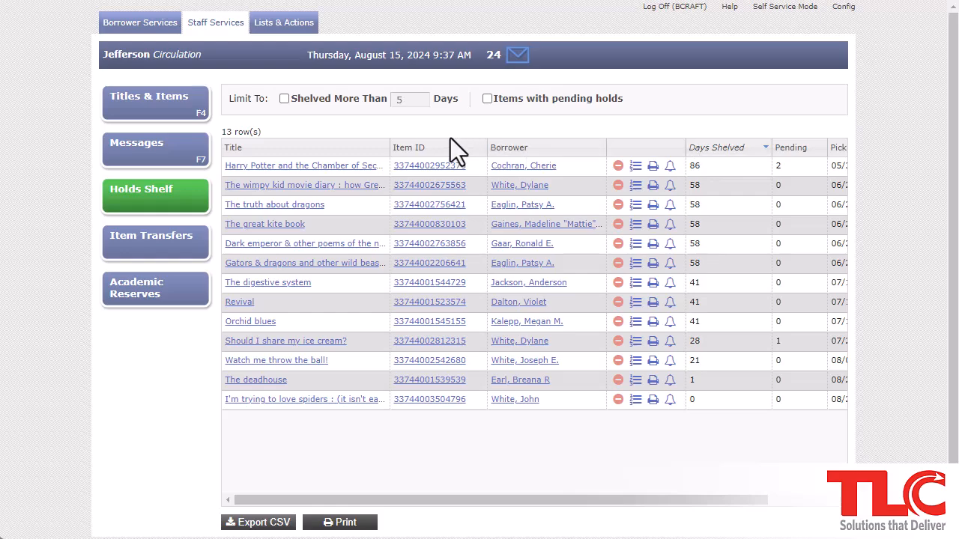
pyautogui.click(285, 101)
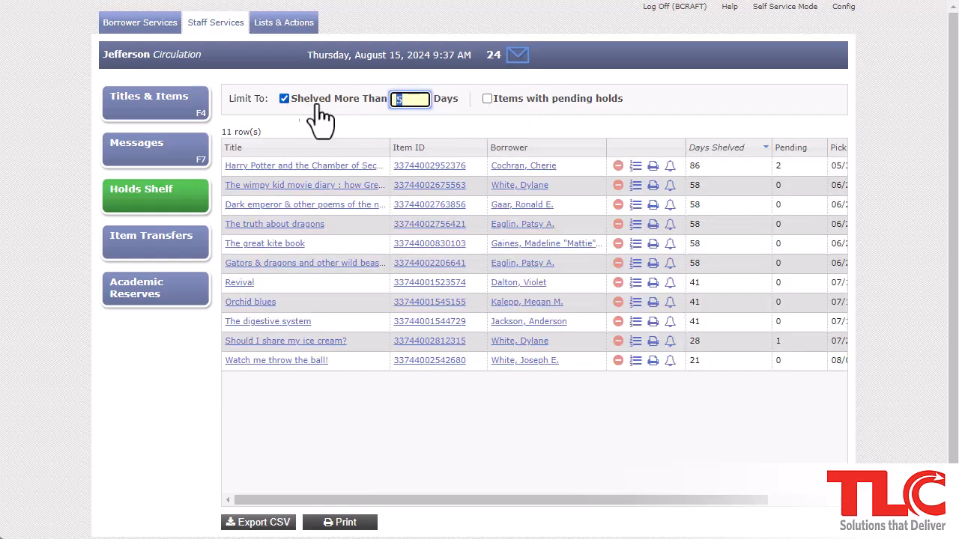
pyautogui.click(427, 116)
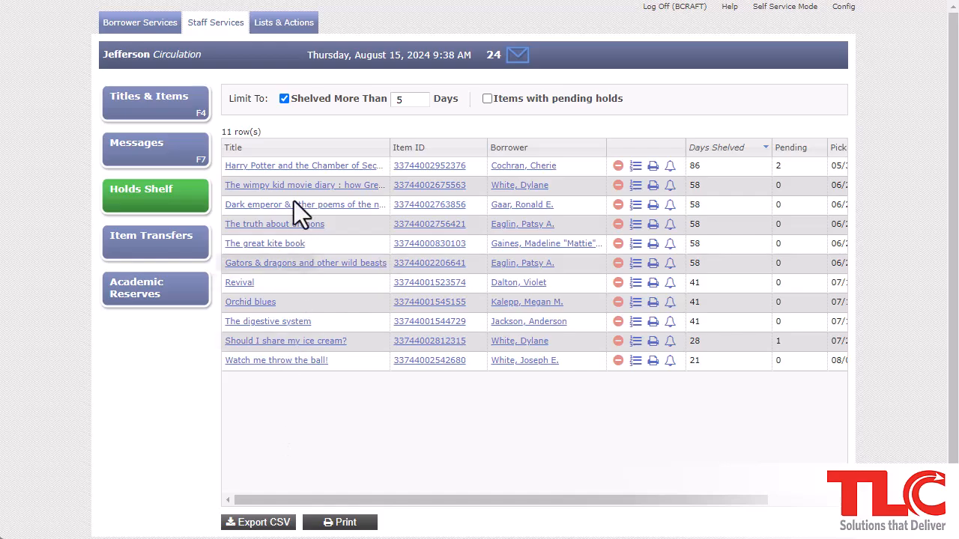
pyautogui.click(285, 99)
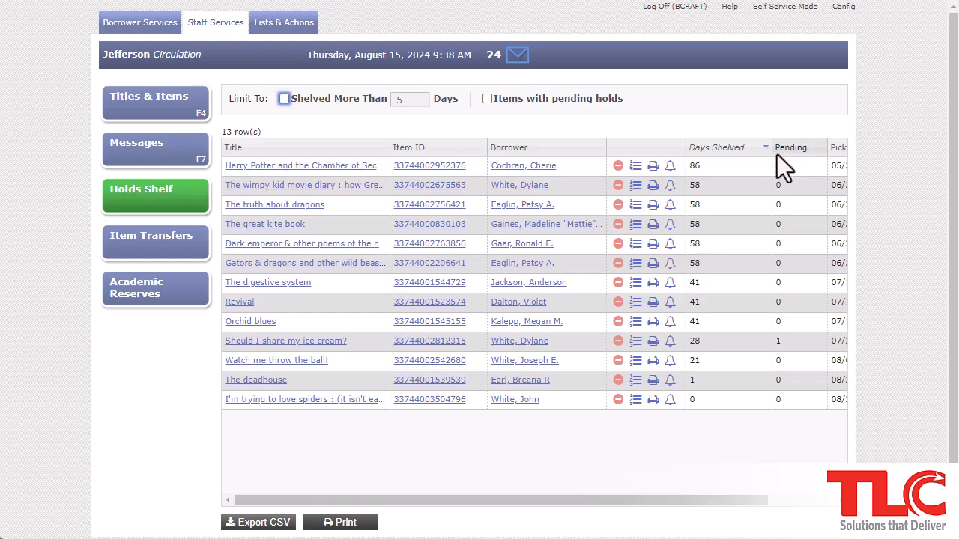
# Move the pending hold on Harry Potter and the Chamber of Secrets to the top of its queue
pyautogui.click(636, 168)
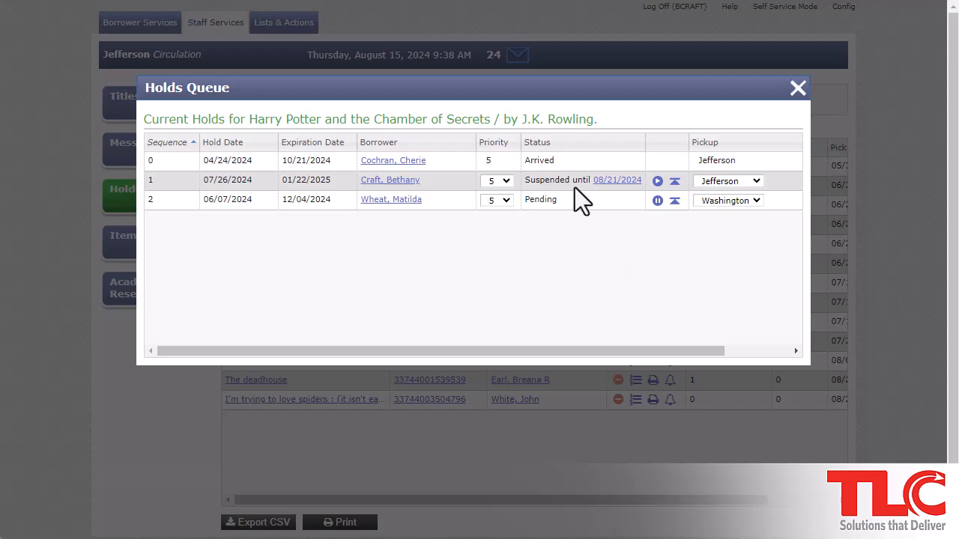
pyautogui.click(674, 201)
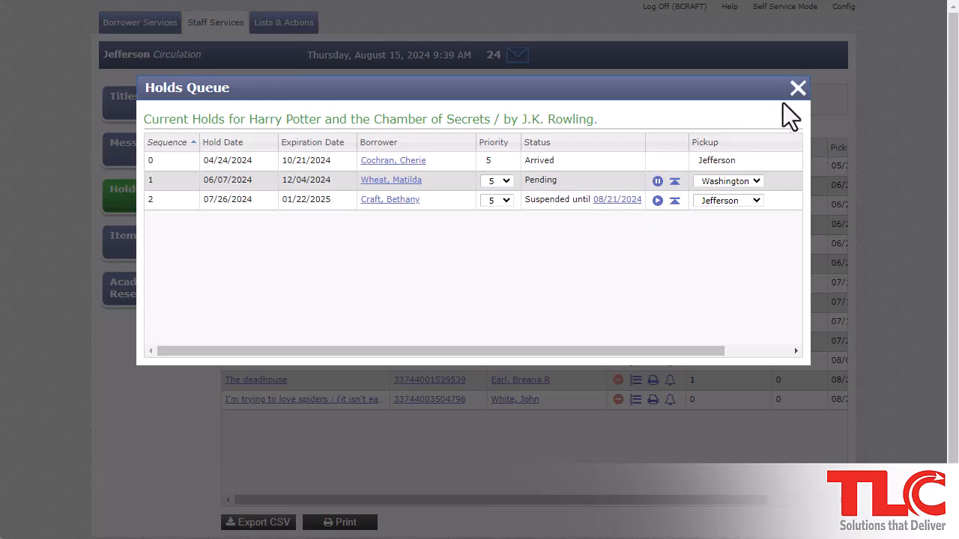
pyautogui.click(798, 89)
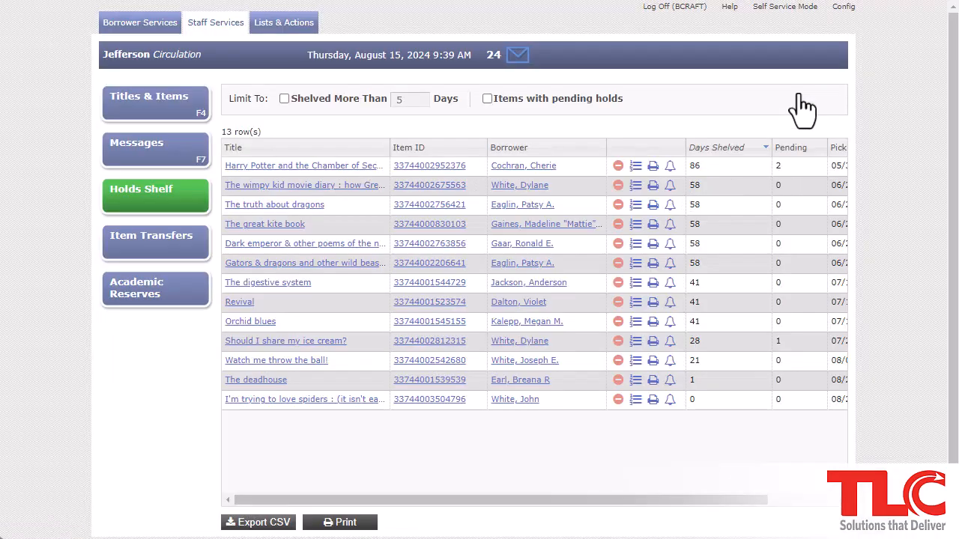
# Set Item Transfers to assign items to the DIS Display Collection within this location
pyautogui.click(132, 257)
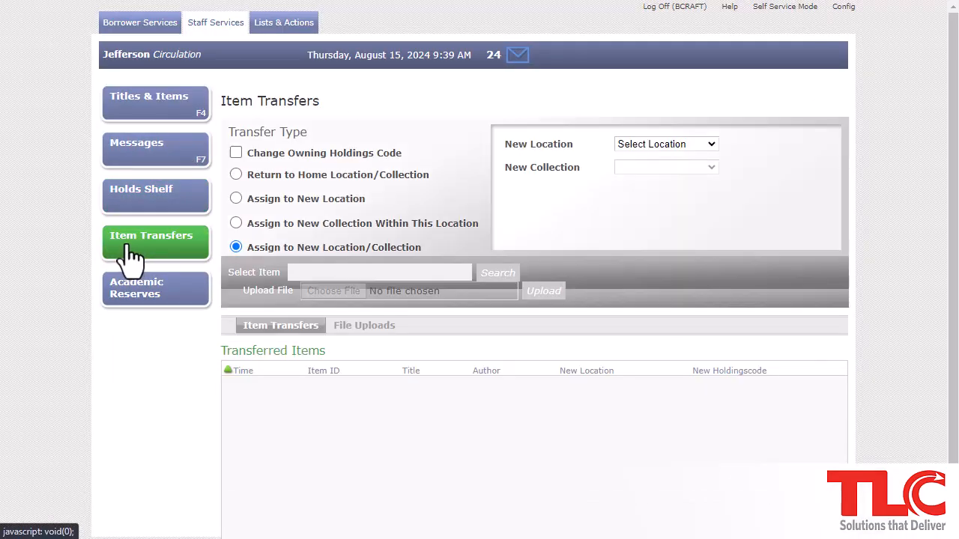
pyautogui.click(236, 154)
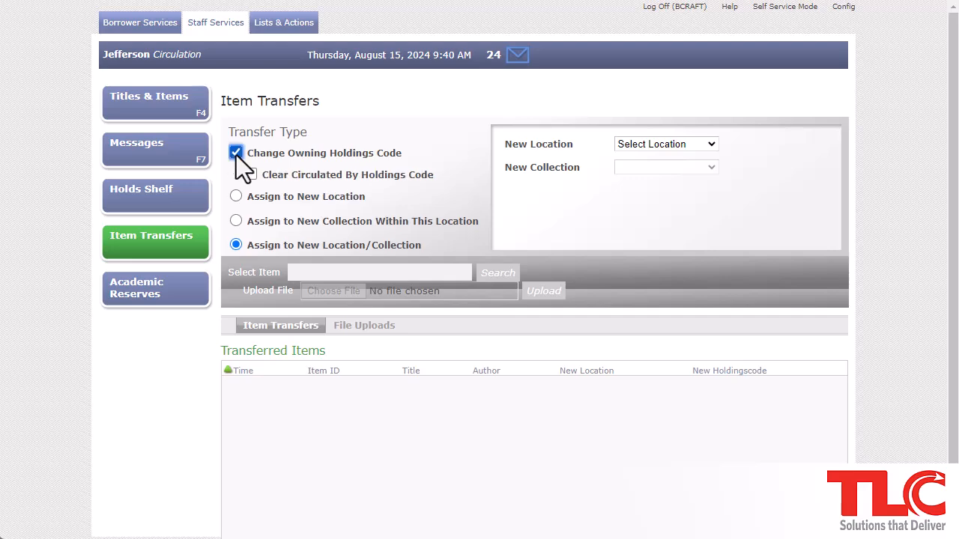
pyautogui.click(236, 154)
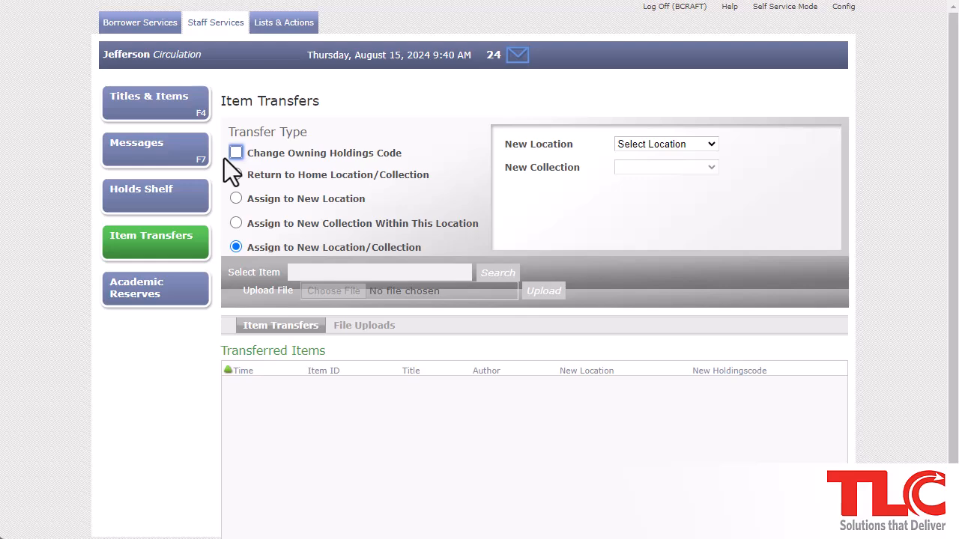
pyautogui.click(236, 223)
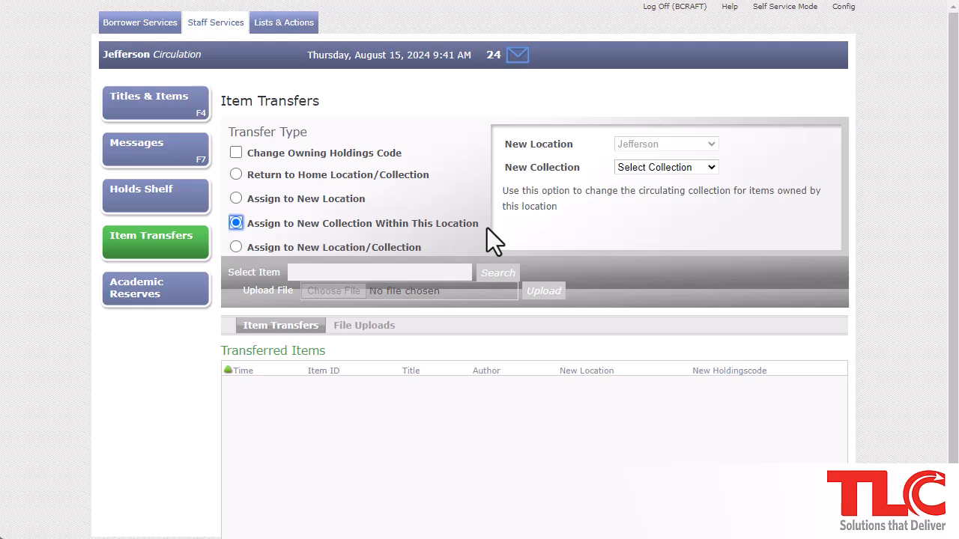
pyautogui.click(654, 171)
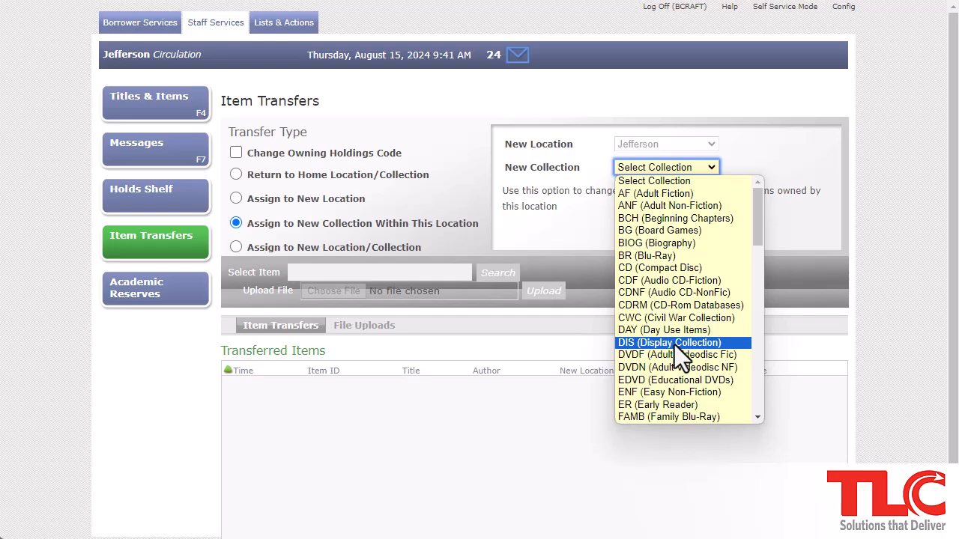
pyautogui.click(674, 343)
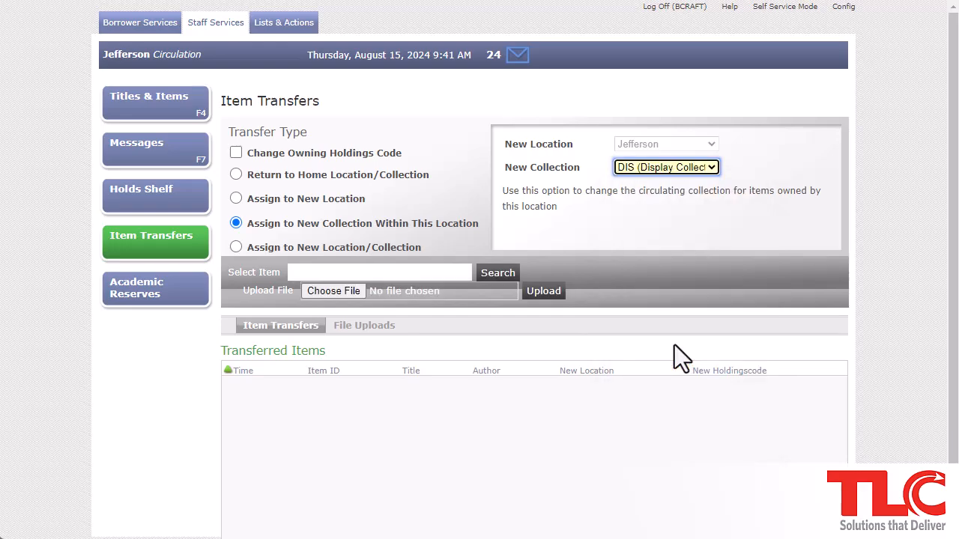
pyautogui.click(674, 344)
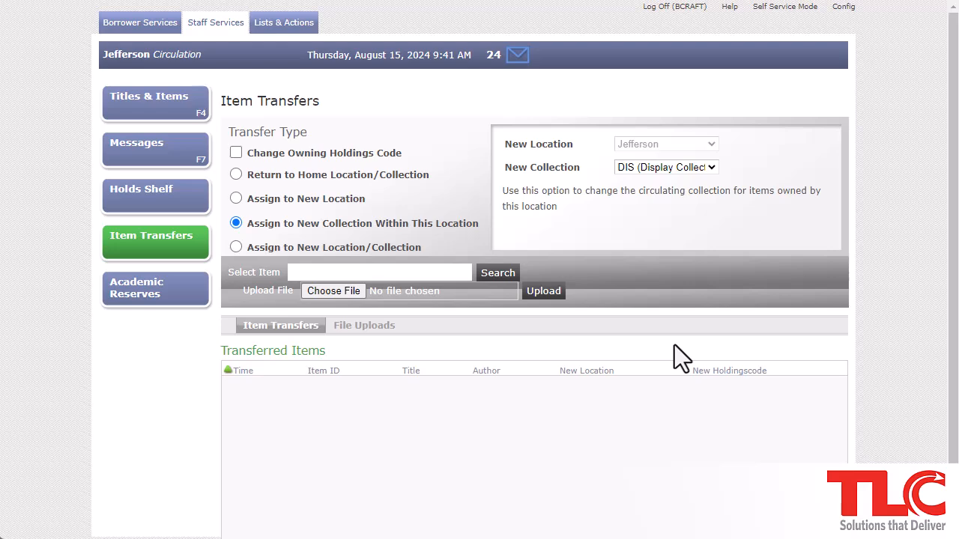
pyautogui.click(455, 271)
pyautogui.write('33744001070386')
pyautogui.press('Return')
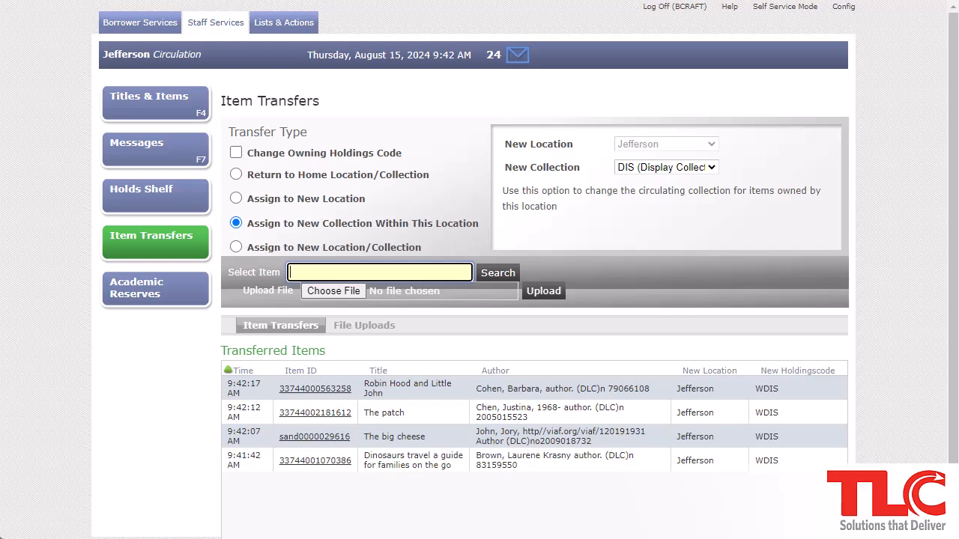
pyautogui.click(328, 390)
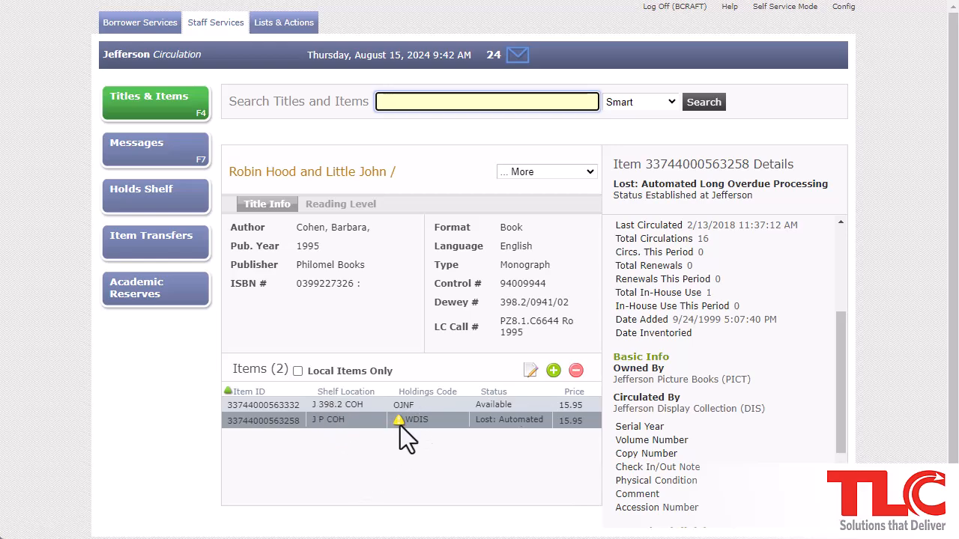
pyautogui.moveTo(399, 423)
pyautogui.click(153, 253)
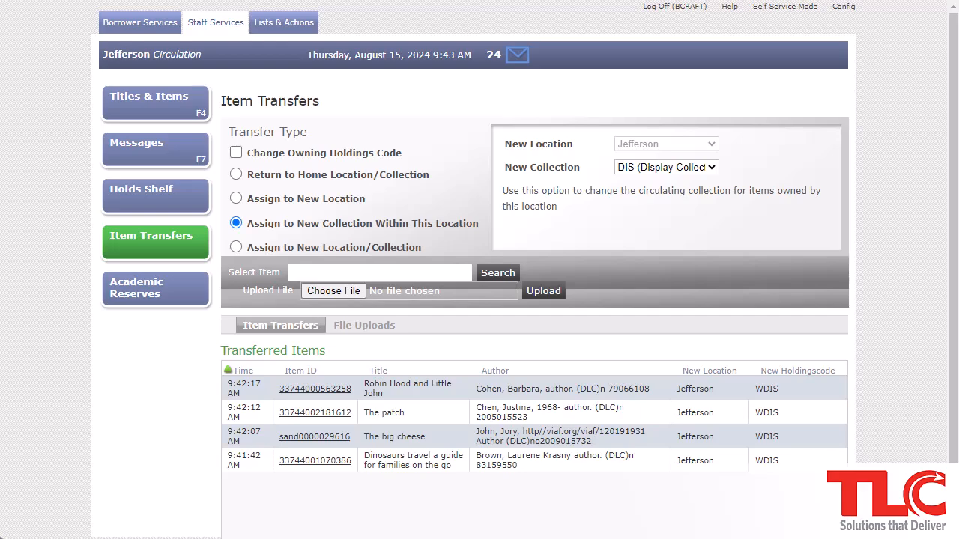
pyautogui.click(316, 177)
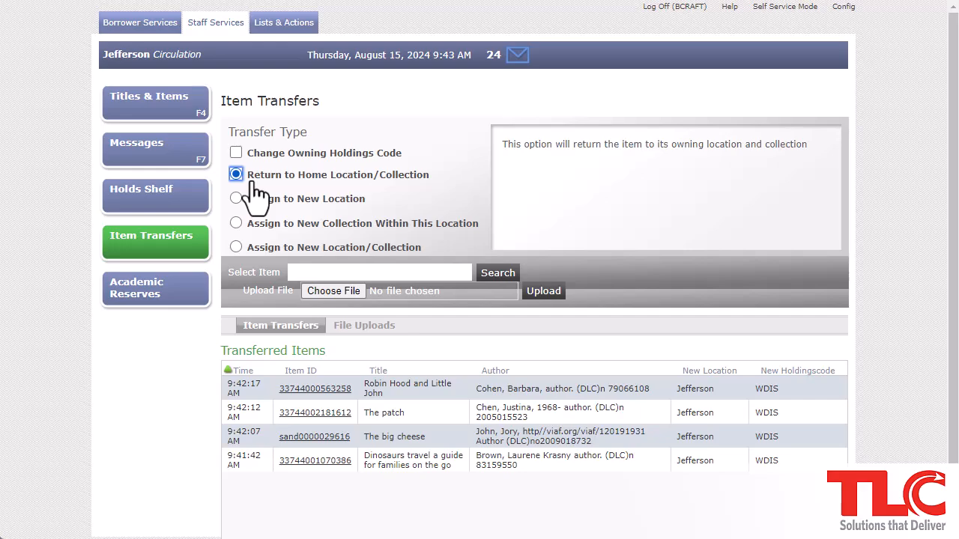
pyautogui.click(303, 272)
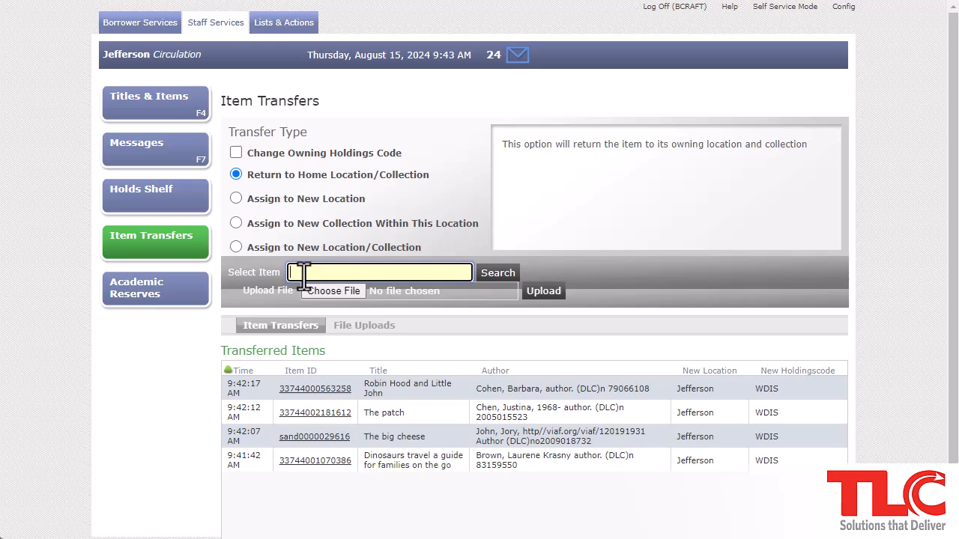
pyautogui.write('33744000563258')
pyautogui.press('Return')
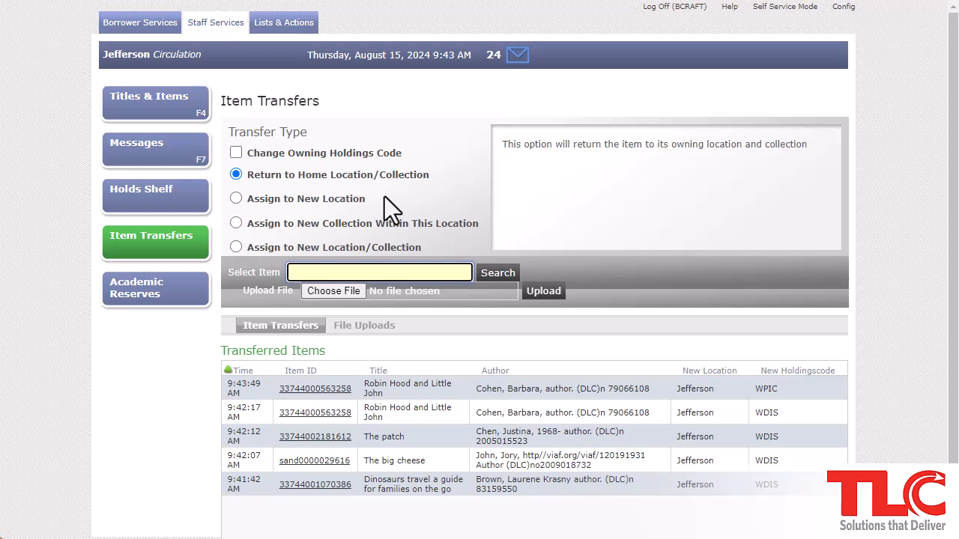
# Toggle 'Change Owning Holdings Code' on and then back off
pyautogui.click(356, 159)
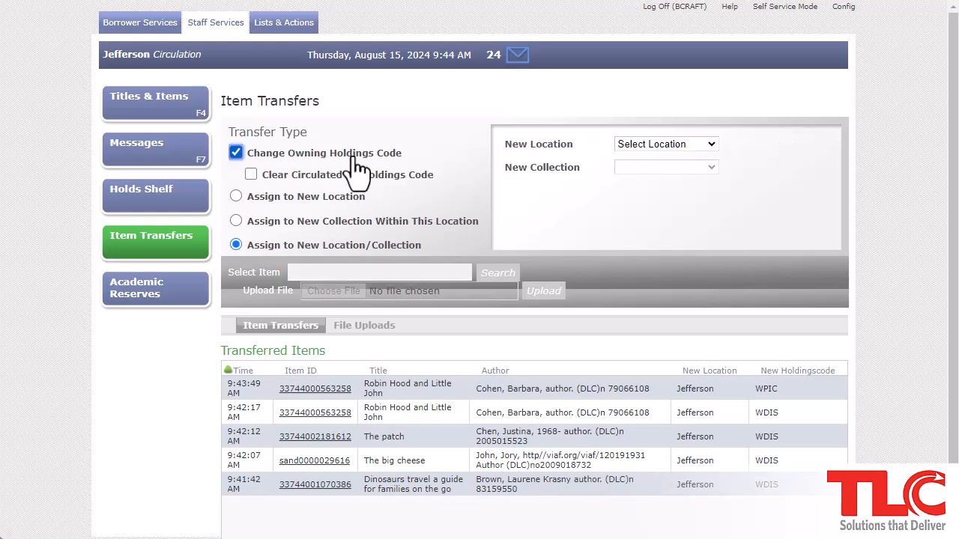
pyautogui.click(356, 158)
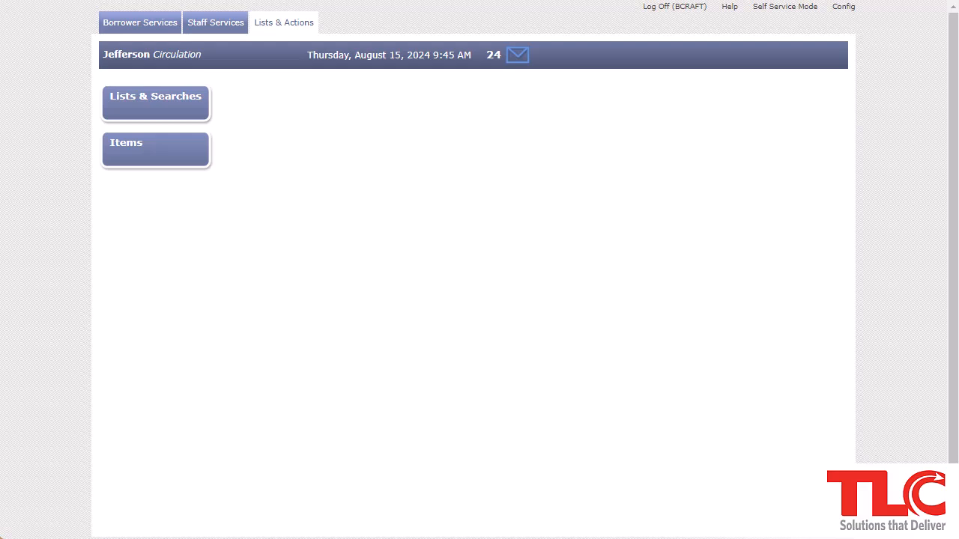
# Open the Items search and add a Location filter for owning location Jefferson
pyautogui.click(125, 157)
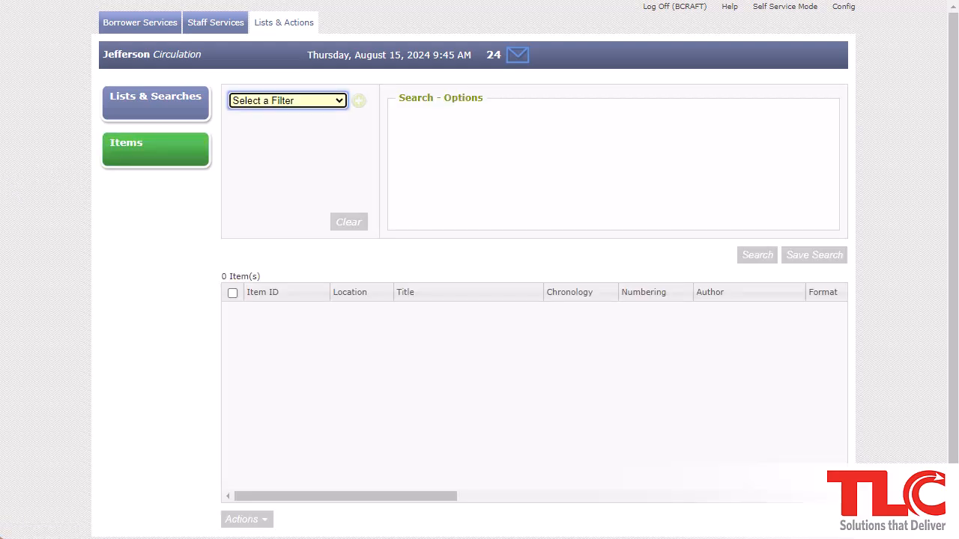
pyautogui.click(330, 103)
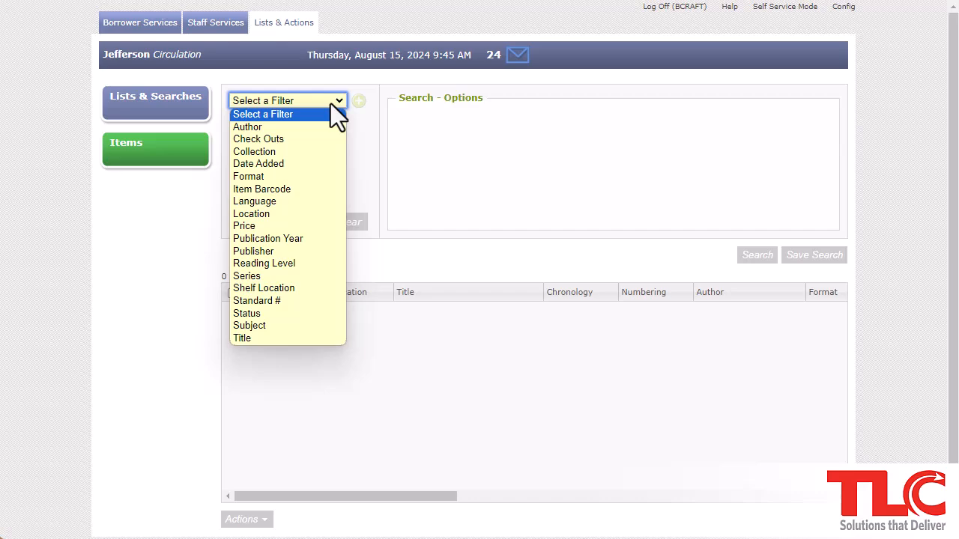
pyautogui.click(275, 215)
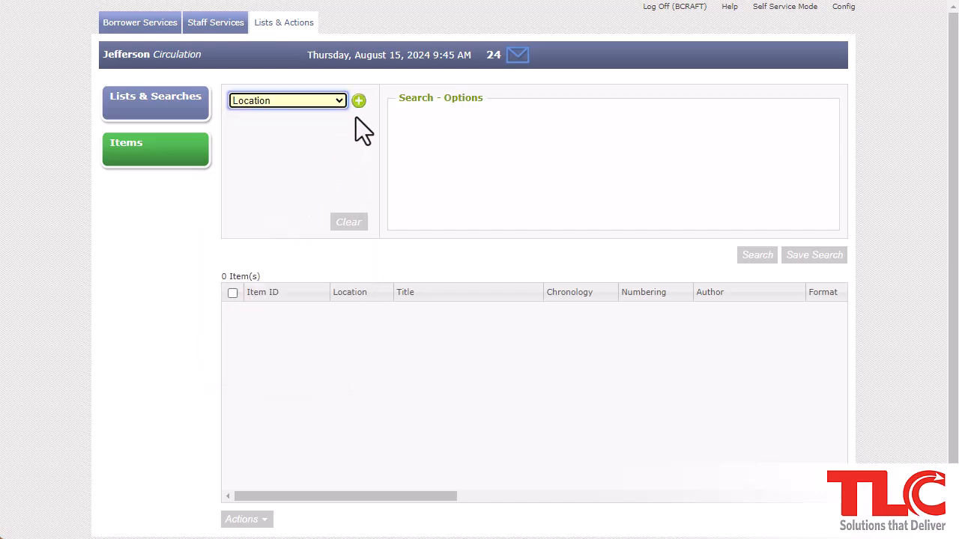
pyautogui.click(359, 102)
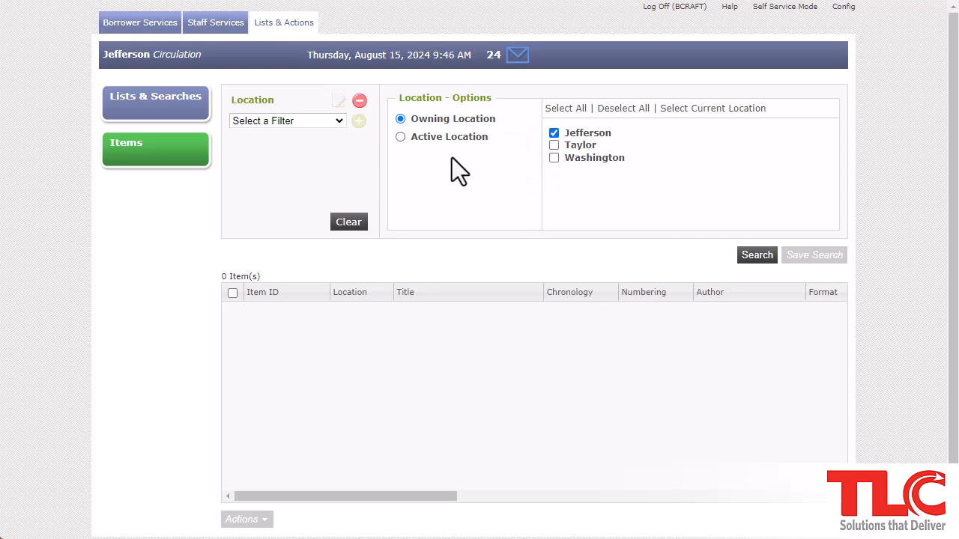
# Add a Collection filter limited to BIOG (Biography)
pyautogui.click(340, 120)
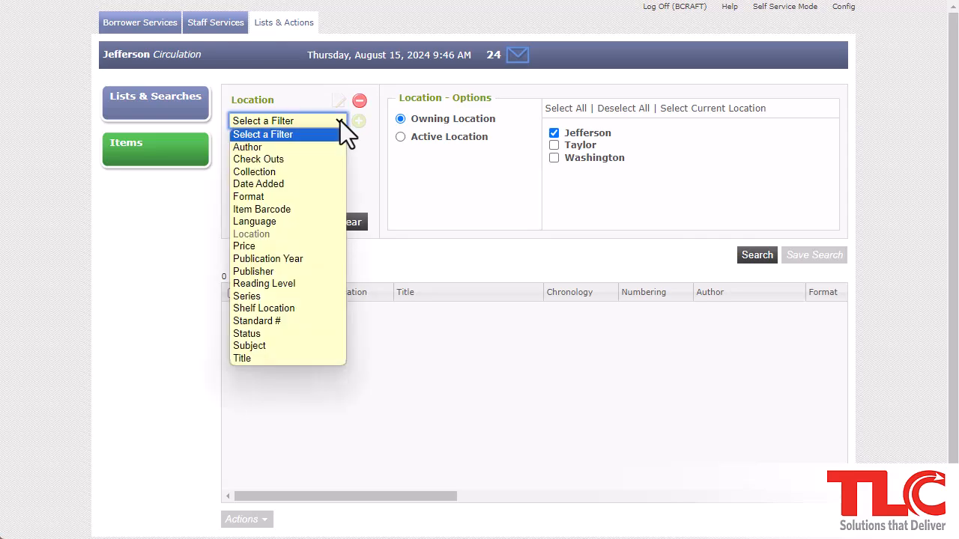
pyautogui.click(325, 173)
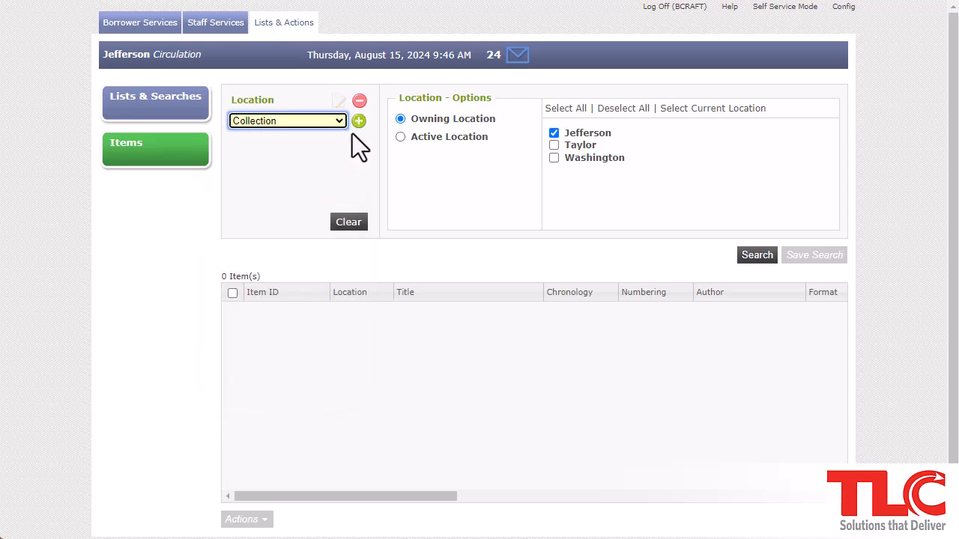
pyautogui.click(359, 123)
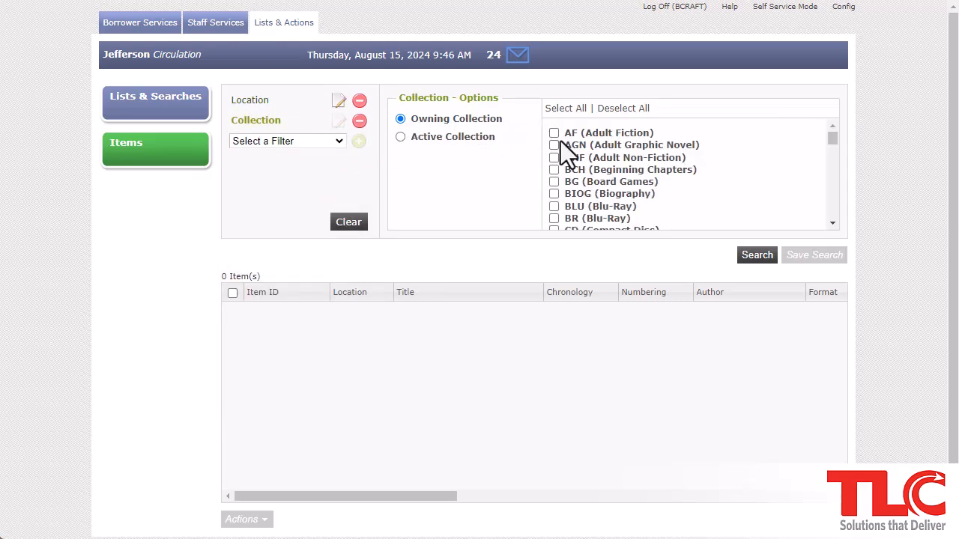
pyautogui.click(581, 196)
# Add a Check Outs filter to the item search
pyautogui.click(337, 143)
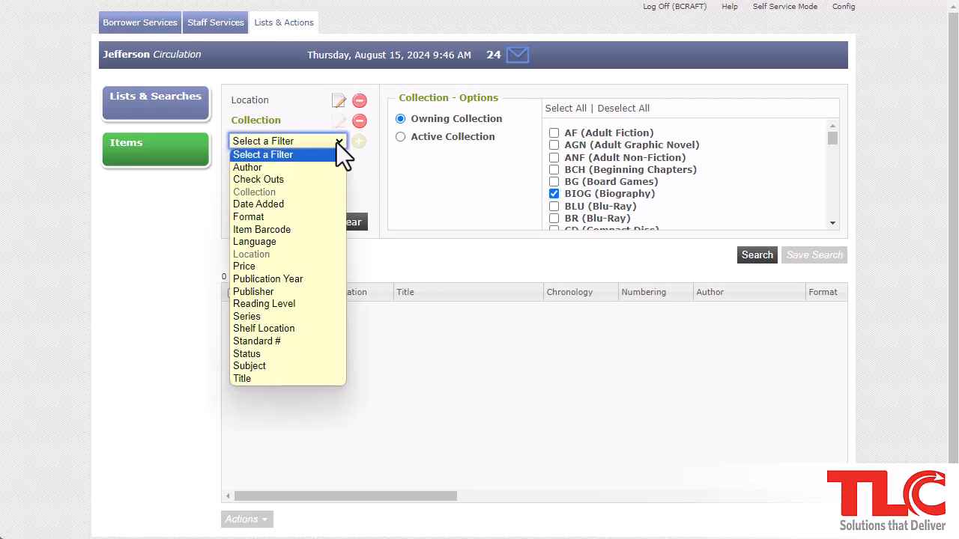
pyautogui.click(320, 181)
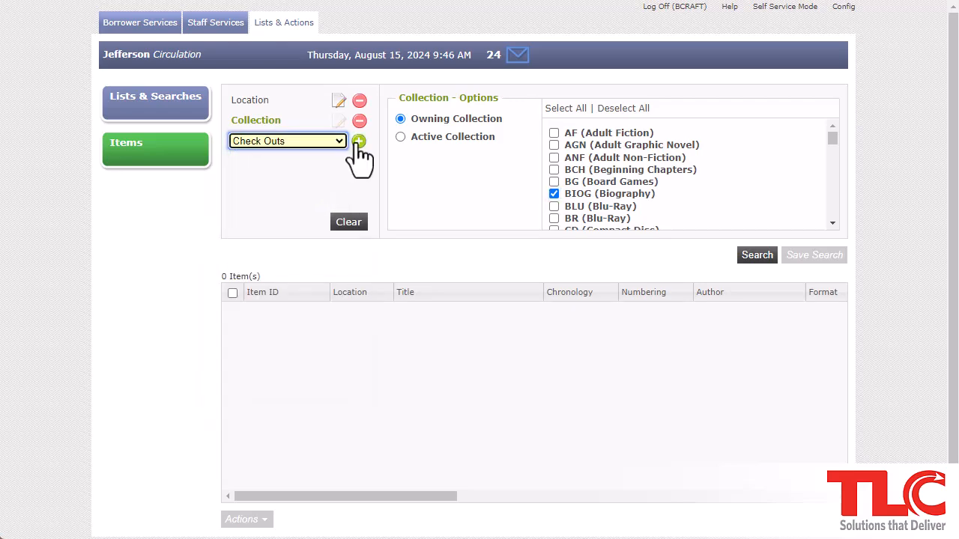
pyautogui.click(358, 144)
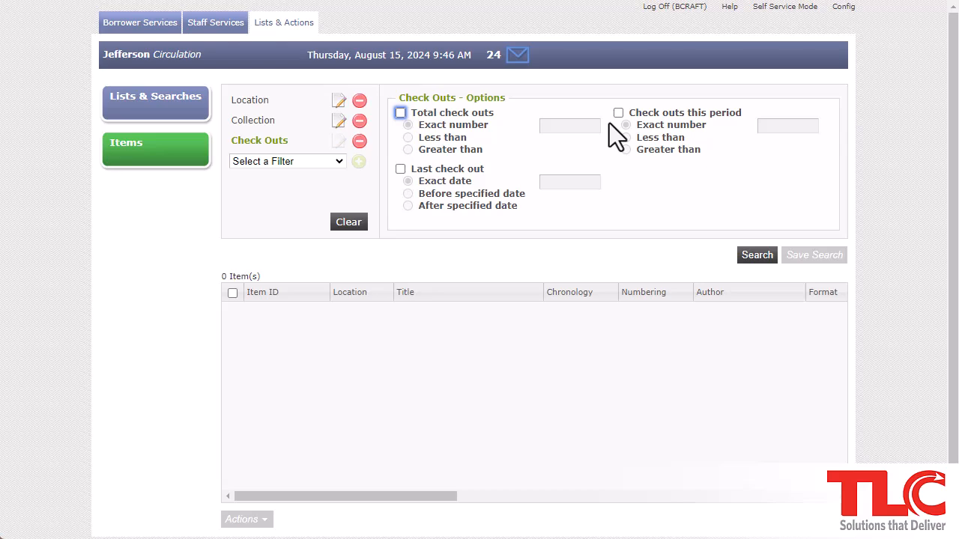
# Set the Check Outs filter to last check out before 08/01/2023
pyautogui.click(479, 171)
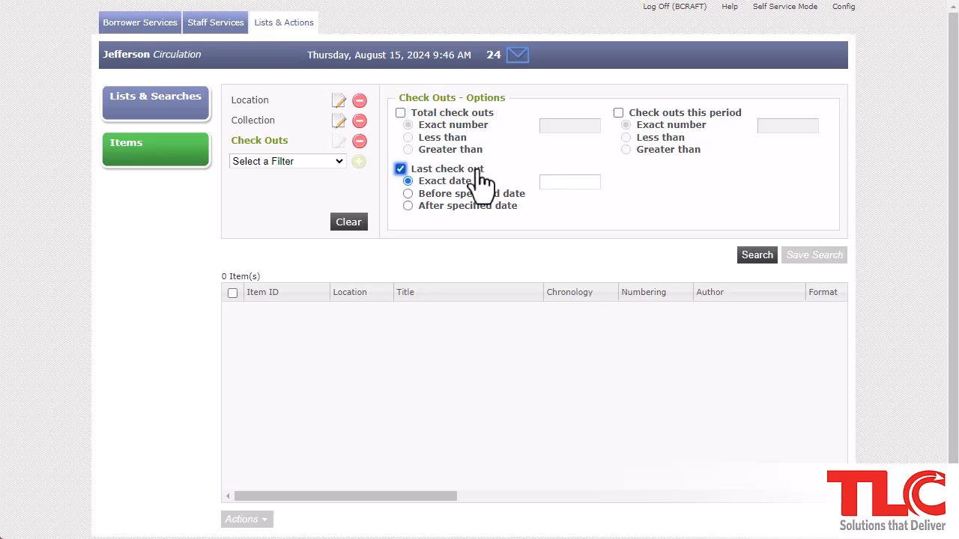
pyautogui.click(492, 196)
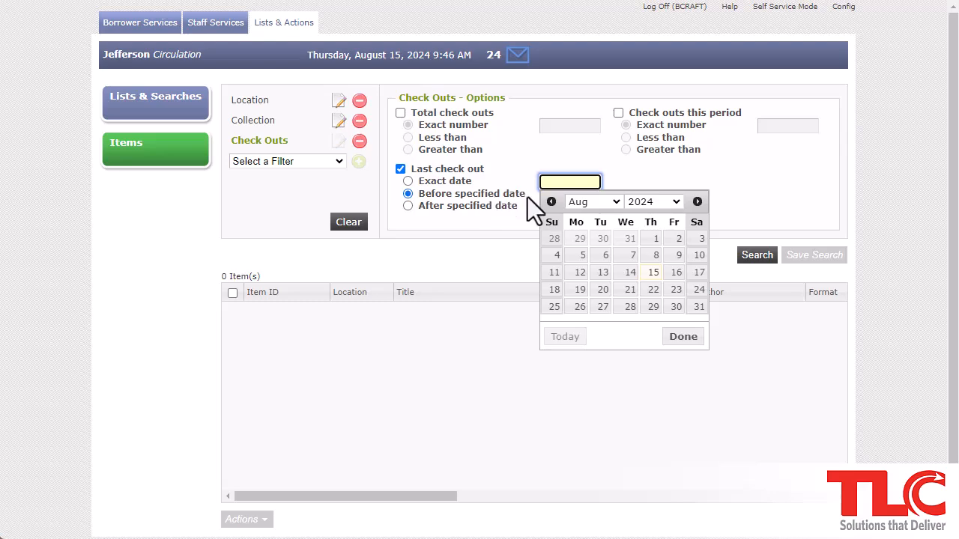
pyautogui.click(649, 202)
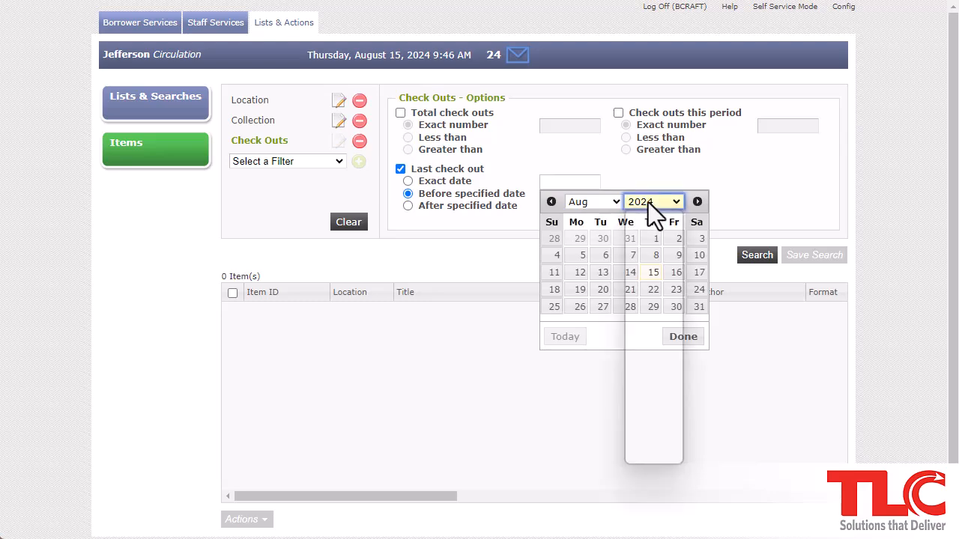
pyautogui.click(642, 445)
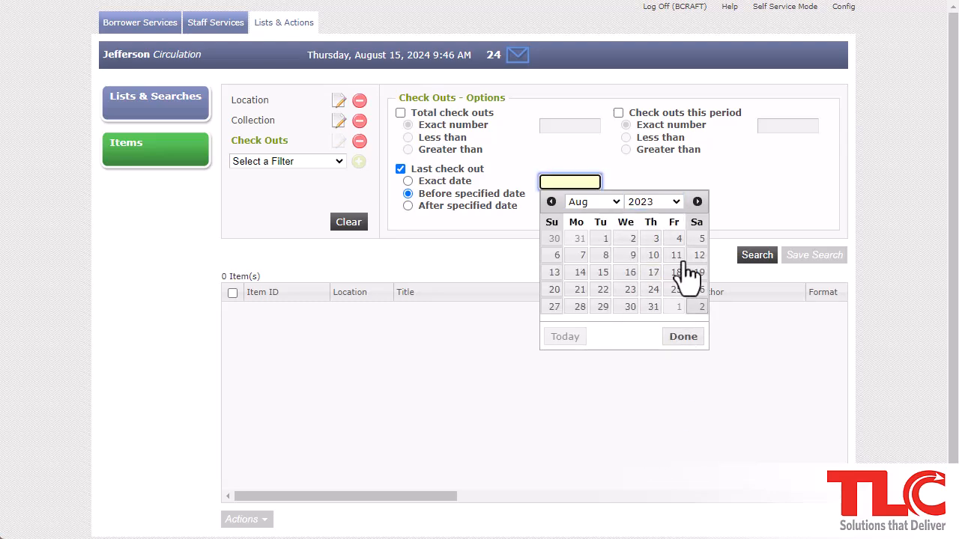
pyautogui.click(602, 238)
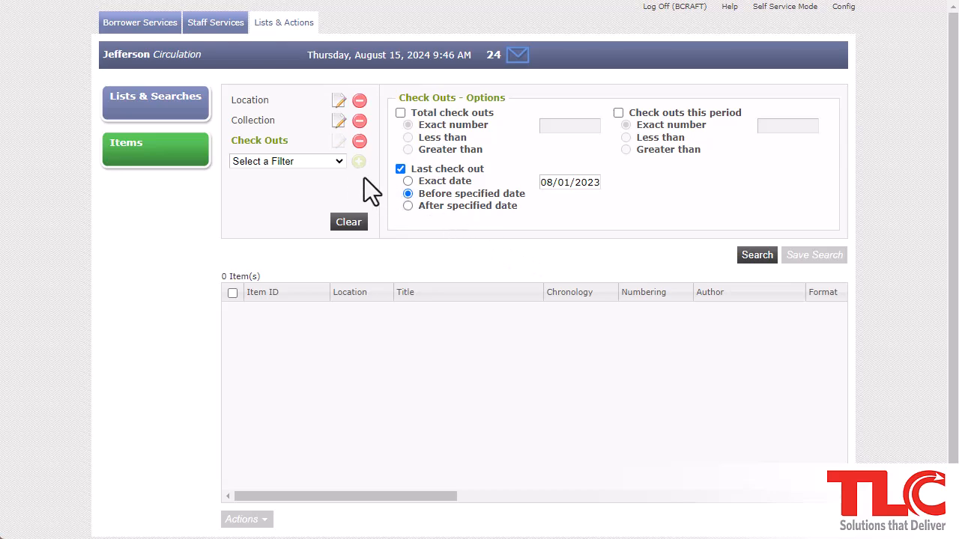
pyautogui.click(338, 159)
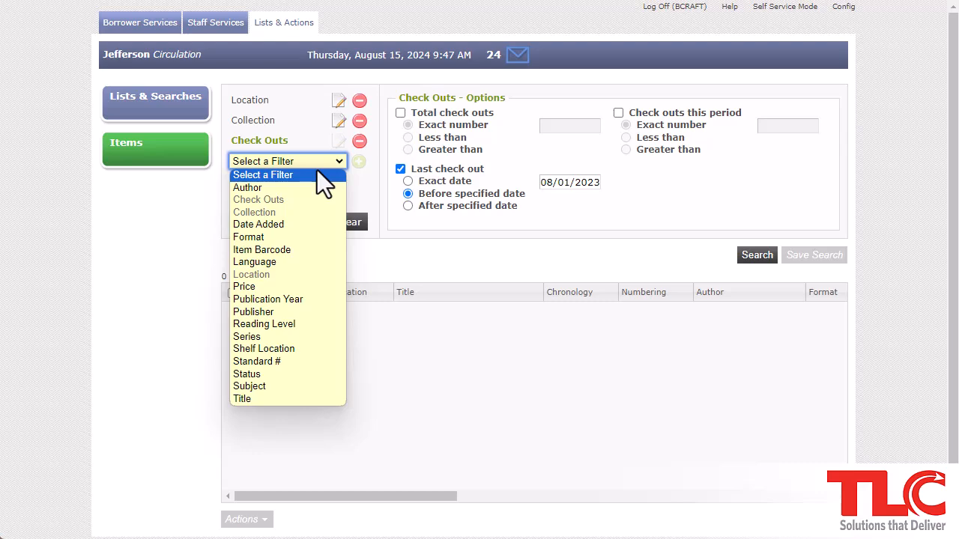
pyautogui.click(372, 185)
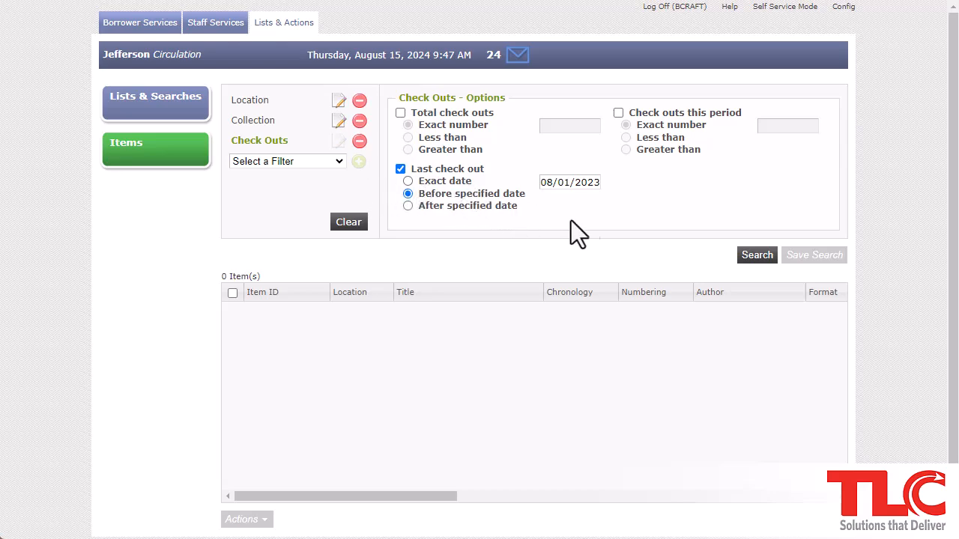
# Run the search, select all 251 results, and open the Actions menu
pyautogui.click(752, 256)
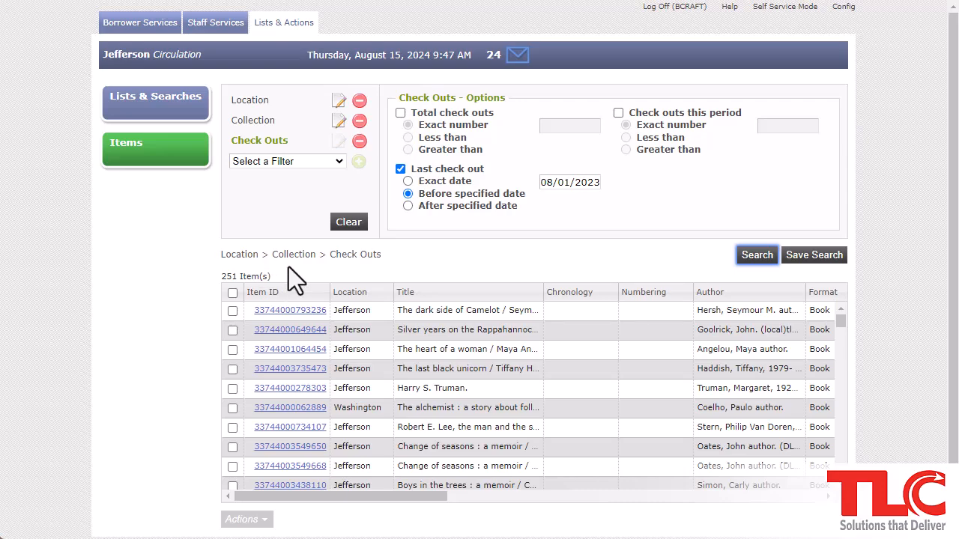
pyautogui.click(232, 292)
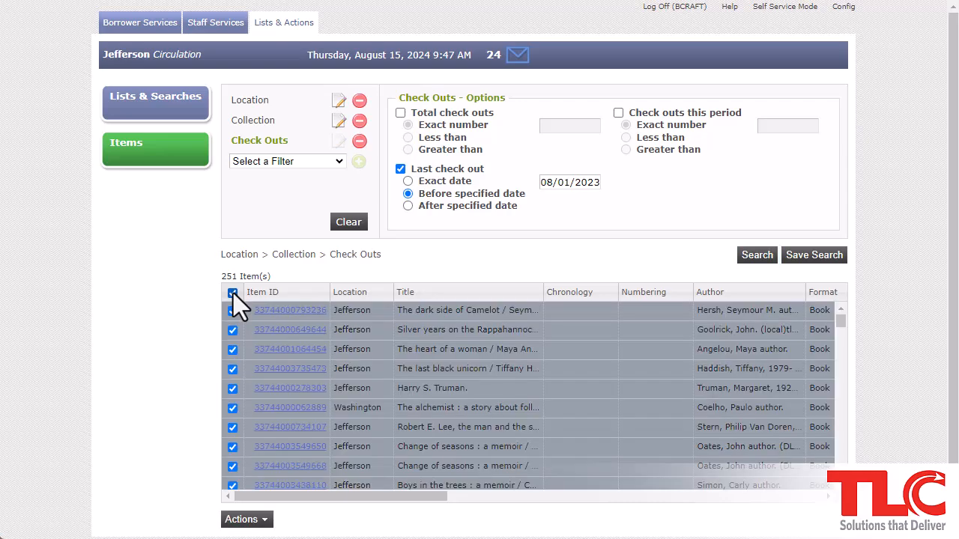
pyautogui.click(263, 523)
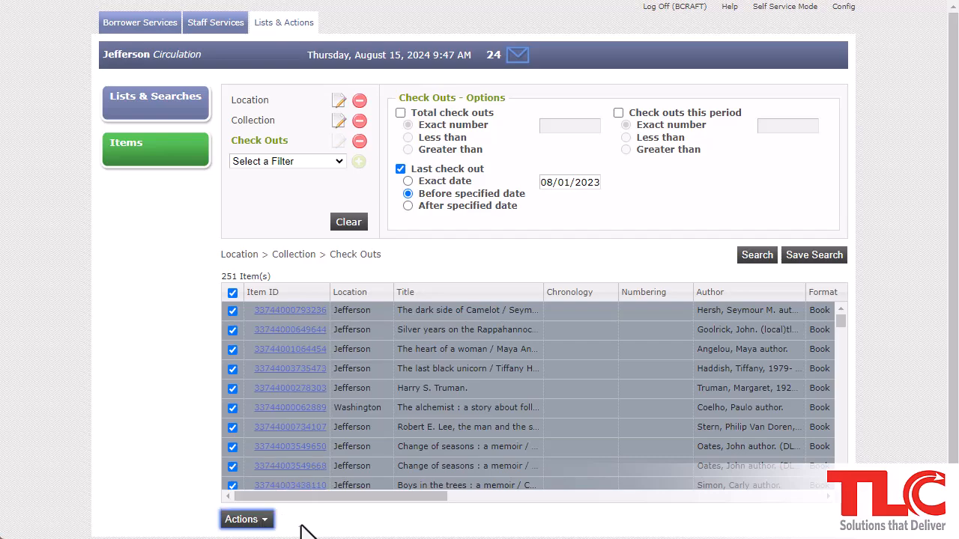
pyautogui.moveTo(258, 522)
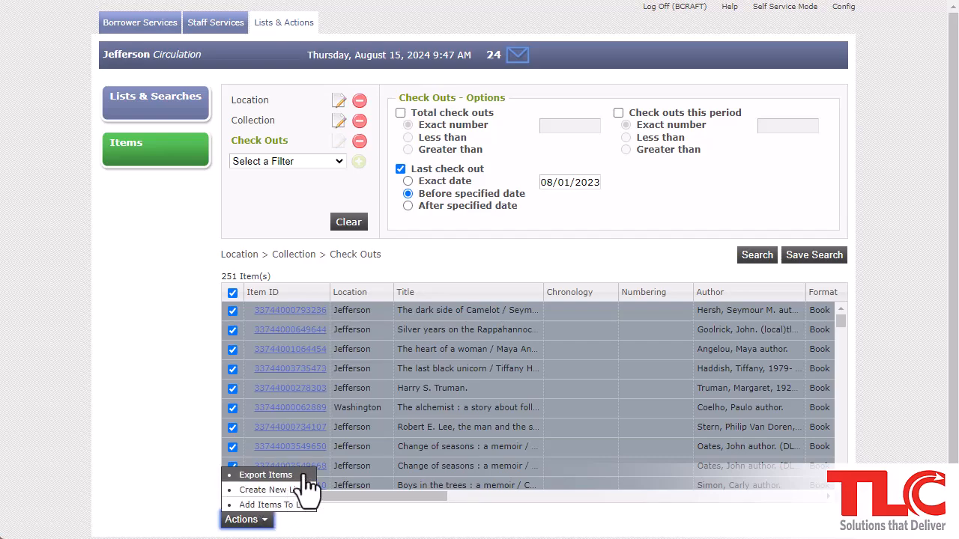
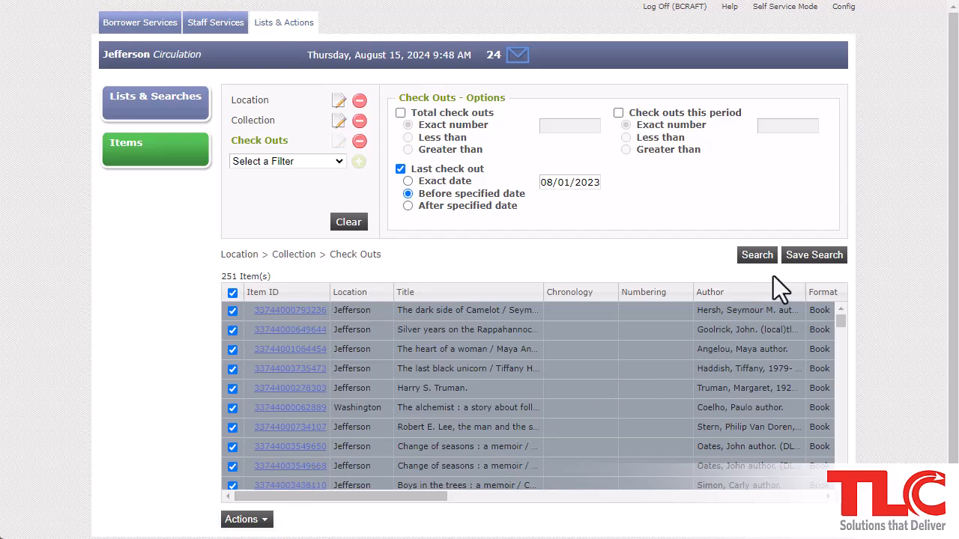
# Clear the selection from all 251 items in the check-out search results
pyautogui.click(233, 293)
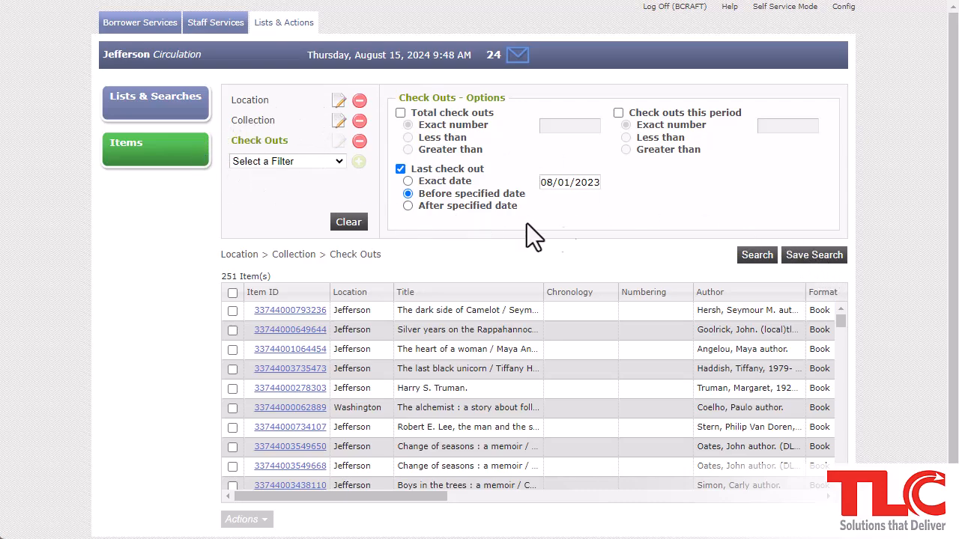
# Save the search as shared 'Weeding List - Biography' with description 'biography items to weed'
pyautogui.click(809, 264)
pyautogui.click(570, 170)
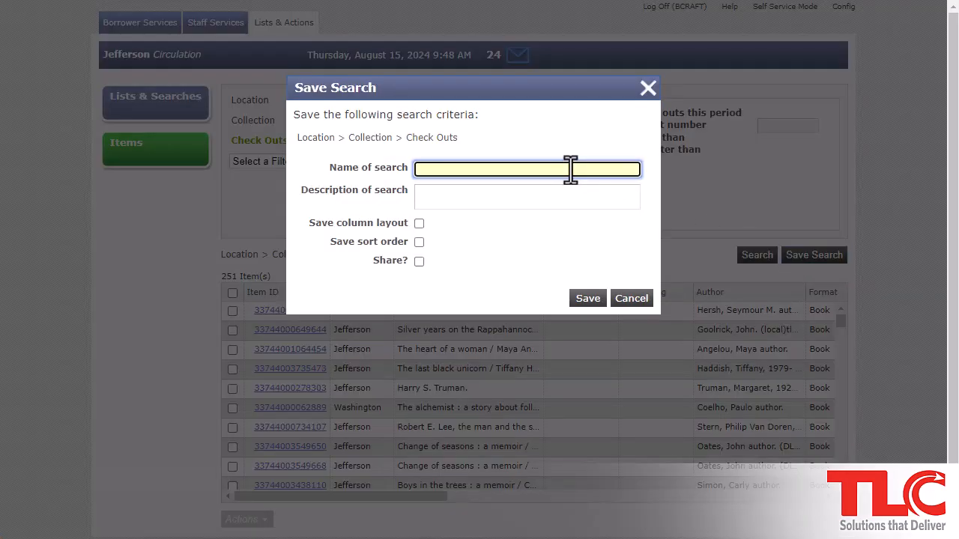
pyautogui.write('Weeding List - Biography')
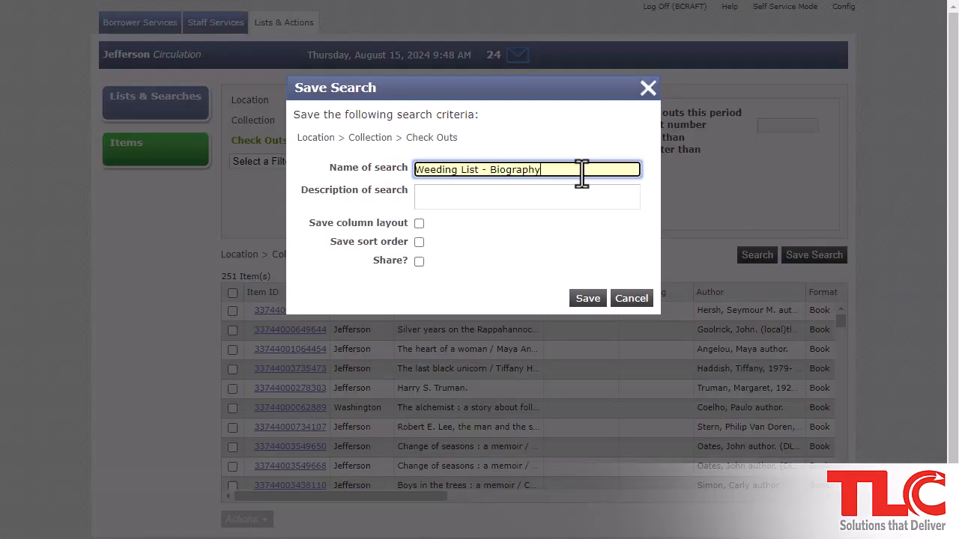
pyautogui.press('Tab')
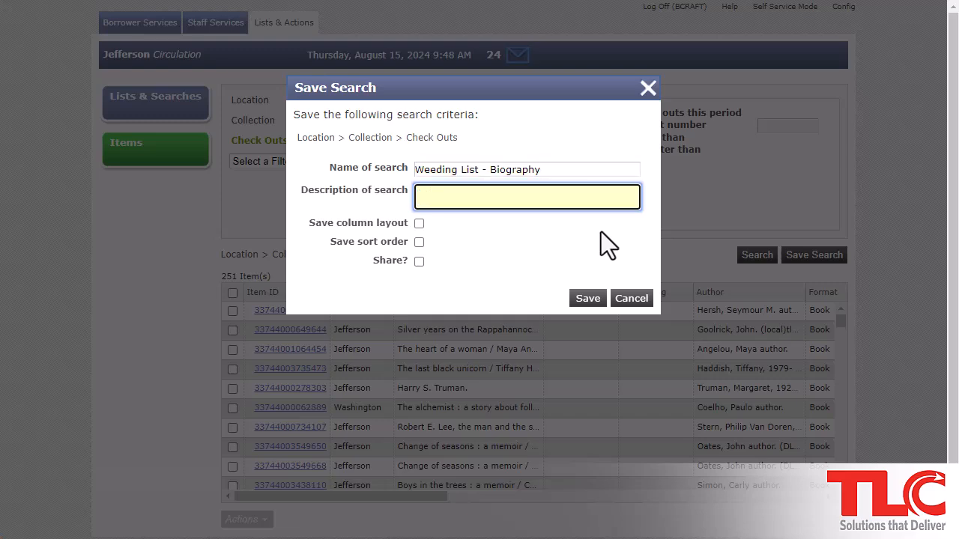
pyautogui.write('biography items to weed')
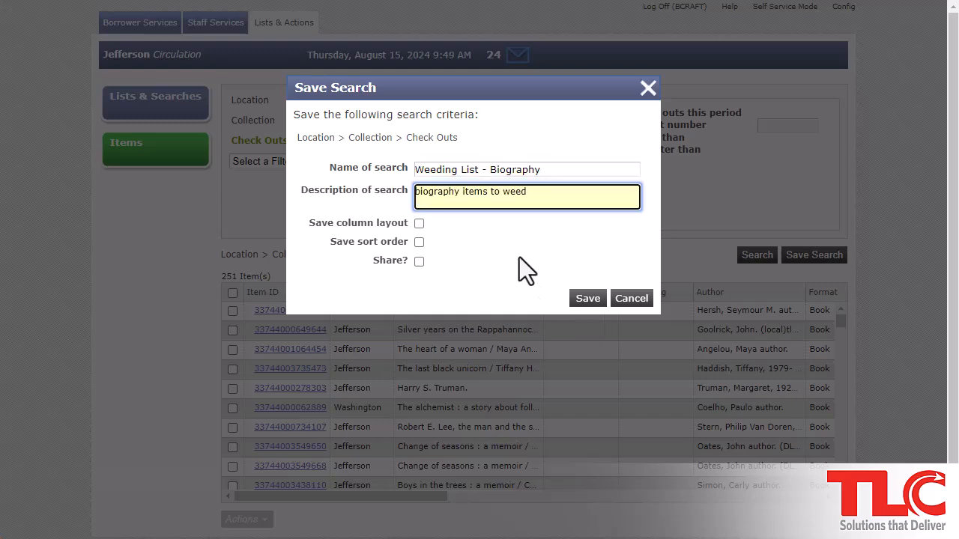
pyautogui.click(419, 262)
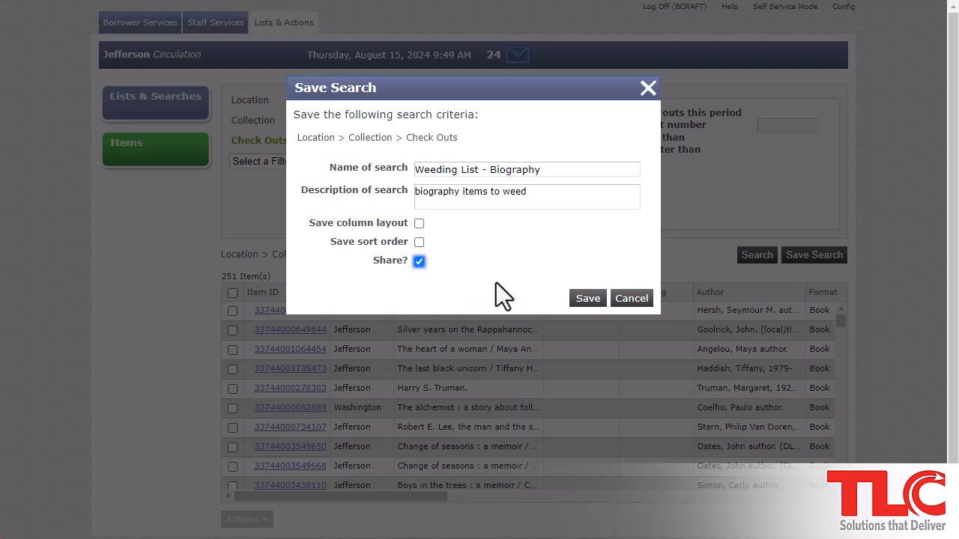
pyautogui.click(578, 303)
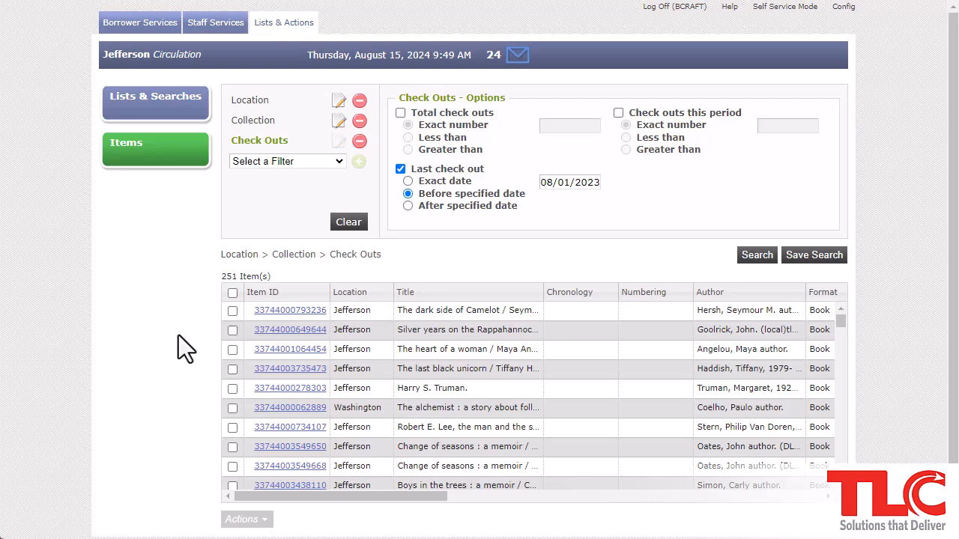
# Select all results except the second row, third row and Harry S. Truman row
pyautogui.click(234, 292)
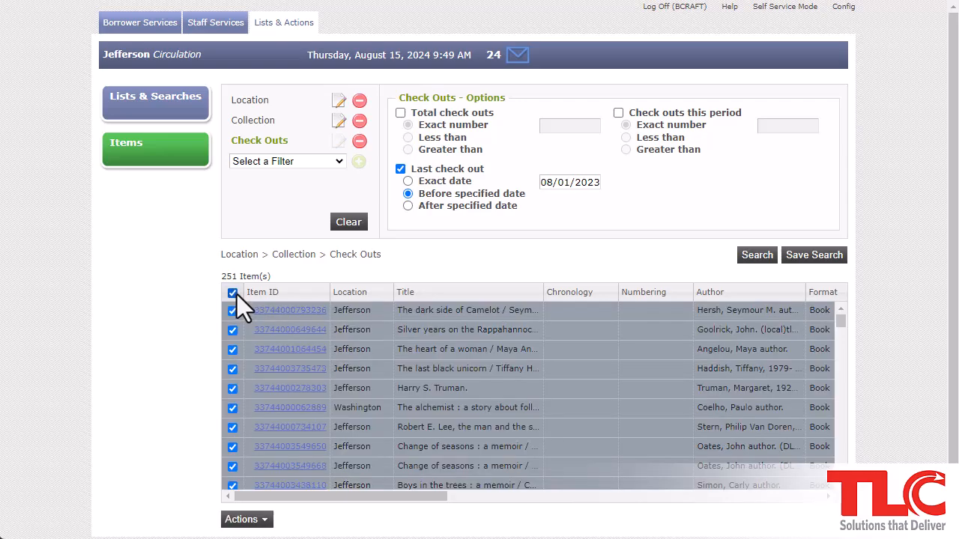
pyautogui.click(232, 329)
pyautogui.click(232, 349)
pyautogui.click(232, 388)
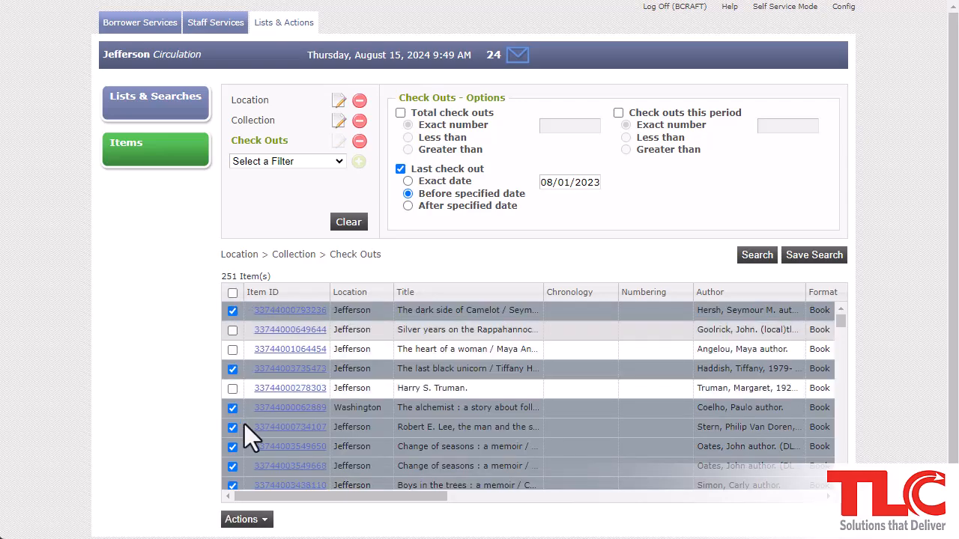
pyautogui.click(263, 517)
pyautogui.click(256, 515)
pyautogui.click(257, 520)
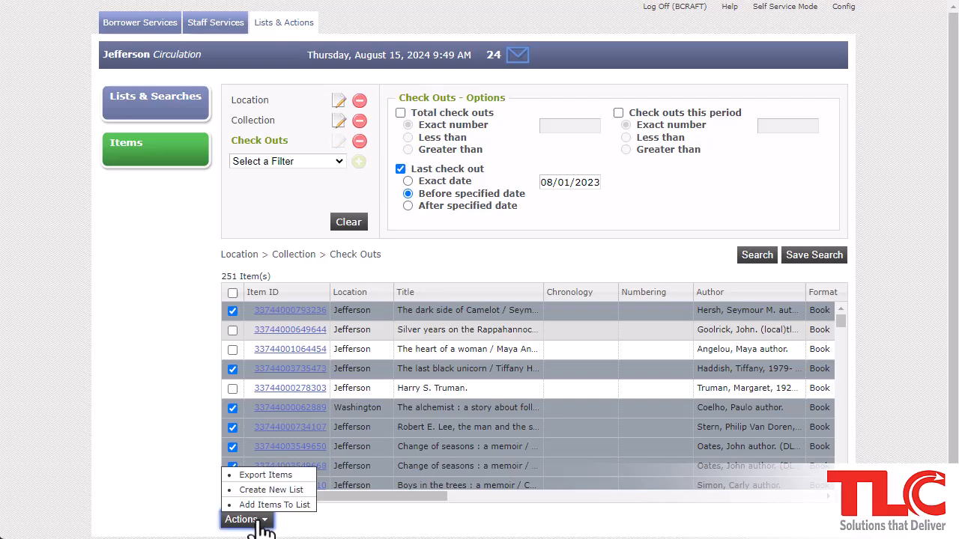
# Create a new list 'Weeding - Biography' described 'Items to weed' from the selected items
pyautogui.click(302, 491)
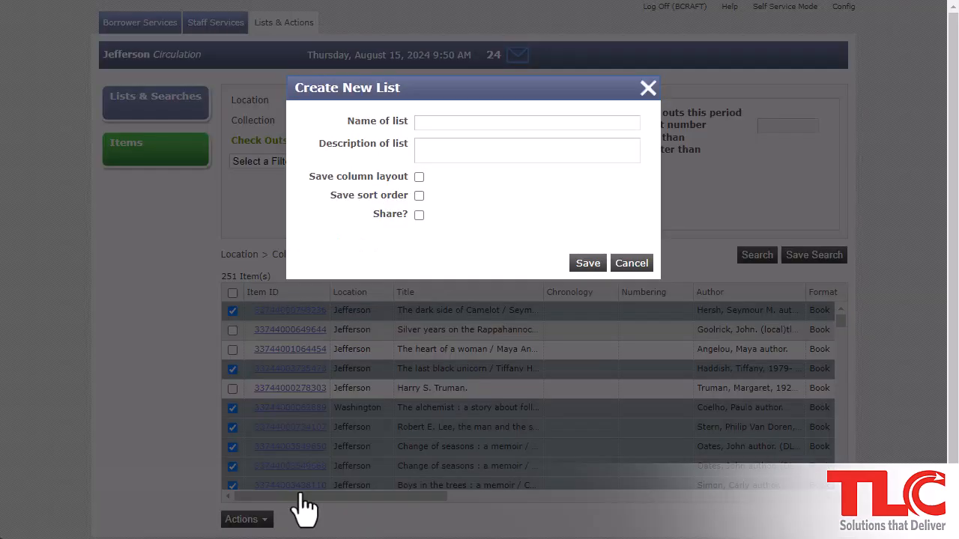
pyautogui.click(479, 122)
pyautogui.write('Weeding - Biography')
pyautogui.click(465, 148)
pyautogui.write('Items to weed')
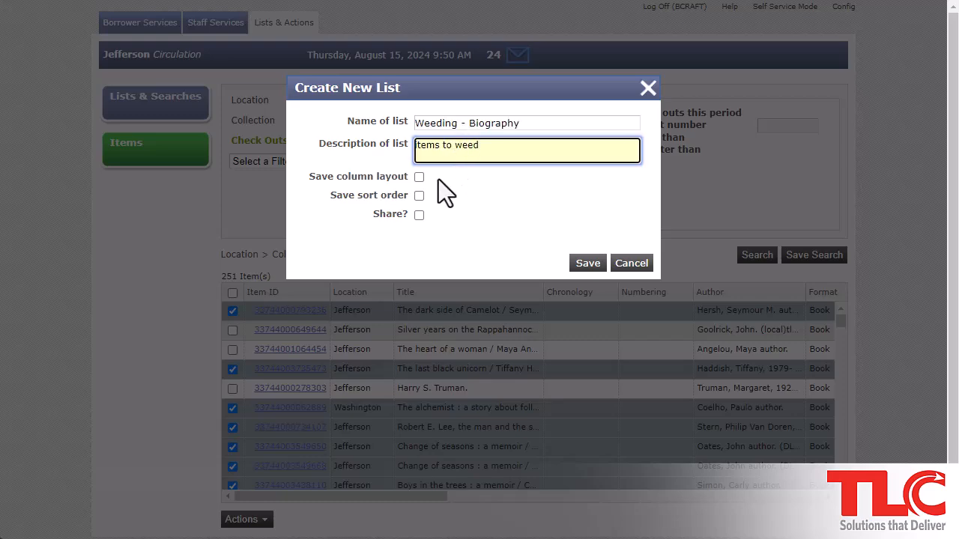
pyautogui.click(583, 272)
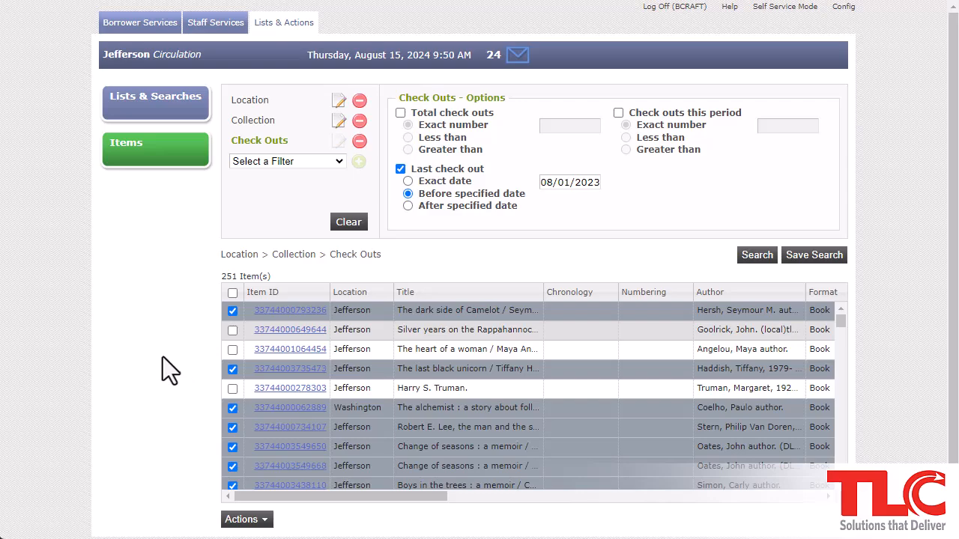
# Browse Lists & Searches, toggle Shared Lists, and open the 'Weeding List - Biography' search
pyautogui.click(179, 118)
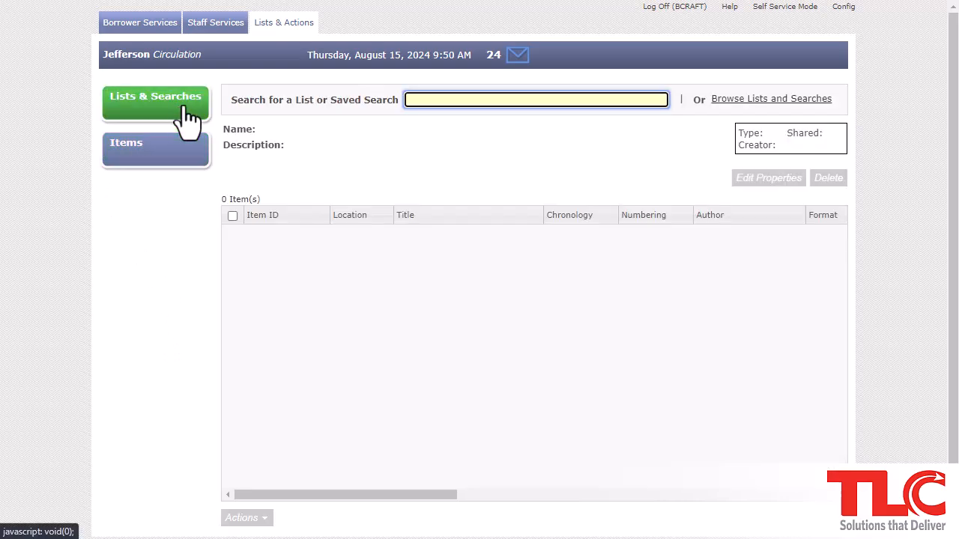
pyautogui.click(777, 103)
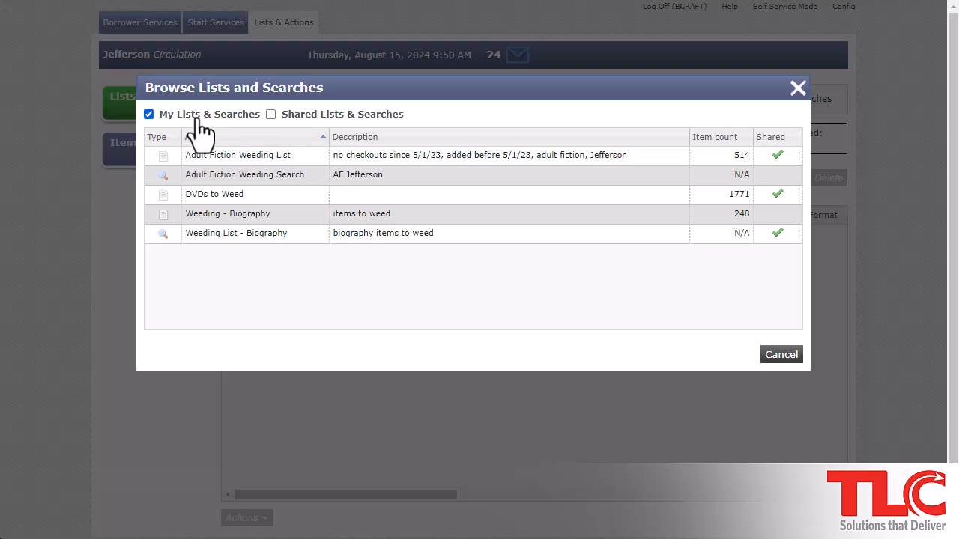
pyautogui.click(271, 114)
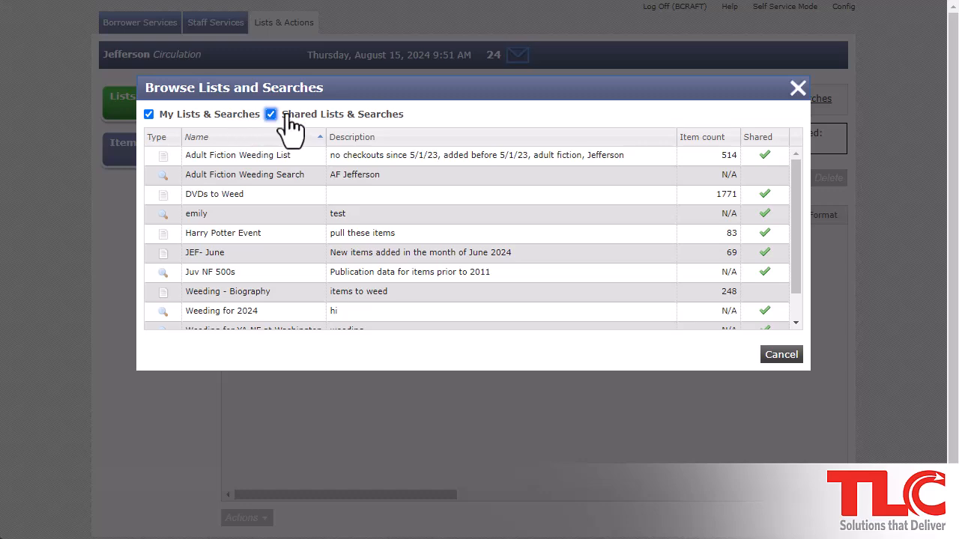
pyautogui.click(271, 114)
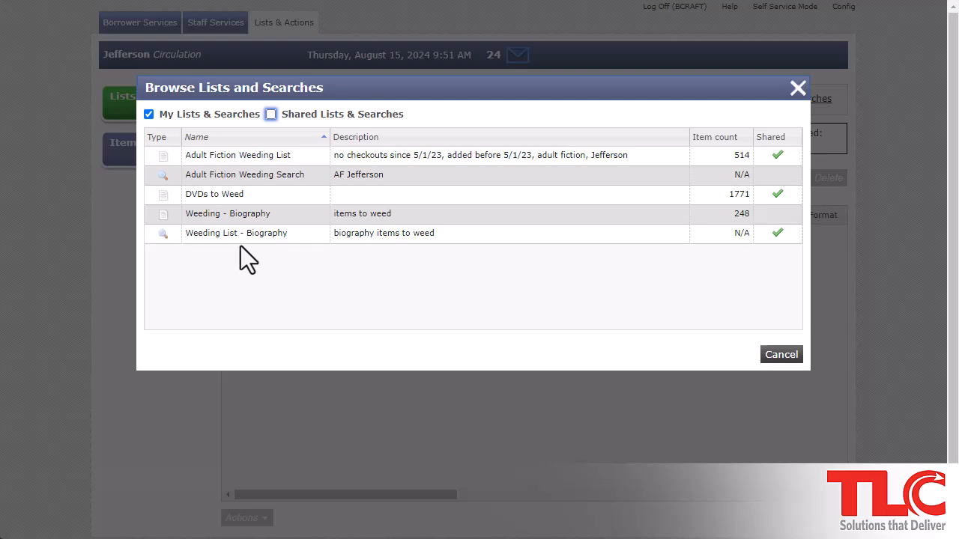
pyautogui.click(736, 238)
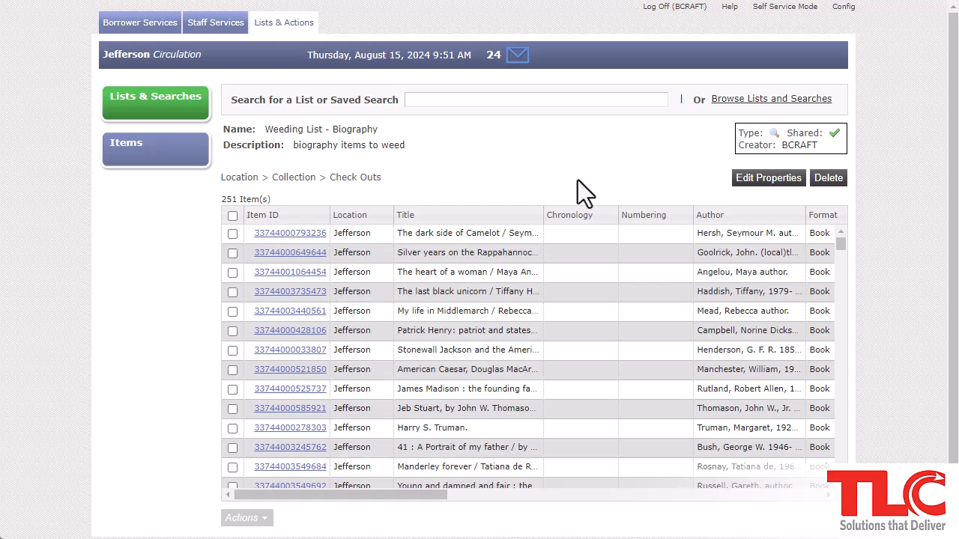
# Hide Chronology, Numbering, Overdue Status, Owning Holdings Code, Published, Price, Inventoried, Language, AR Reading Level
pyautogui.click(533, 215)
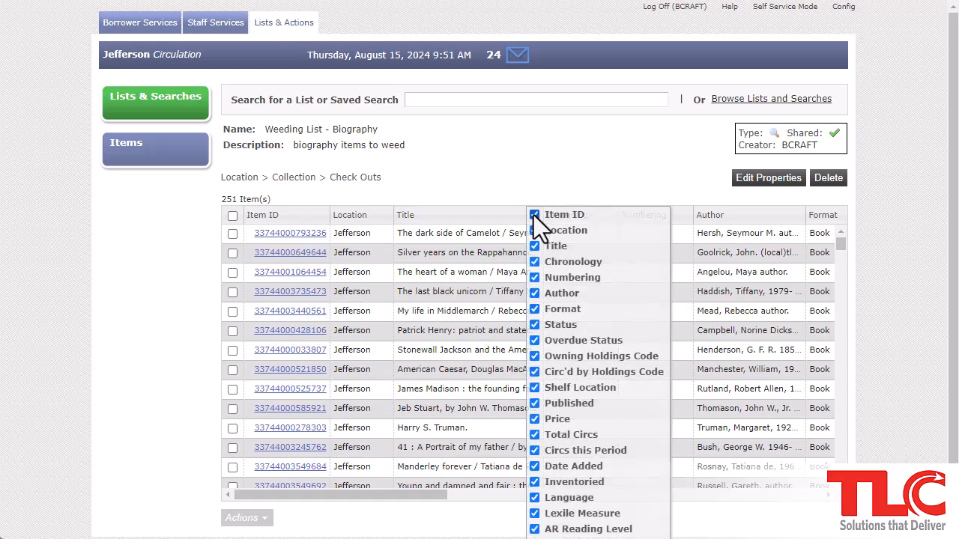
pyautogui.click(591, 263)
pyautogui.click(594, 279)
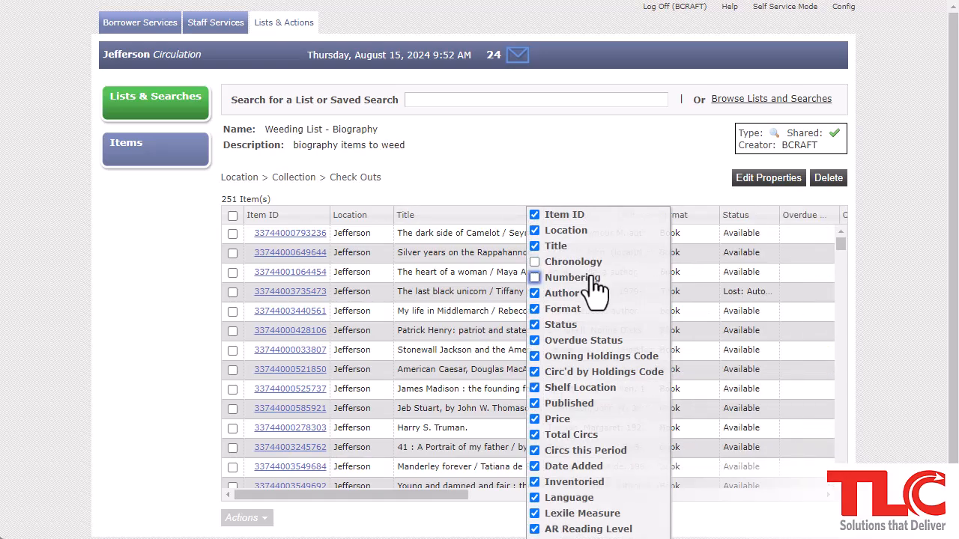
pyautogui.click(599, 340)
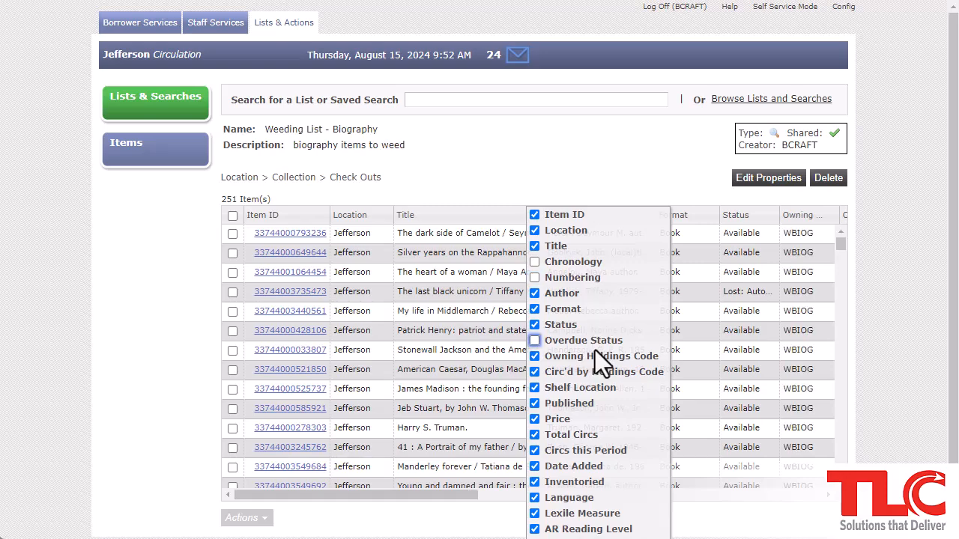
pyautogui.click(597, 356)
pyautogui.click(578, 405)
pyautogui.click(568, 422)
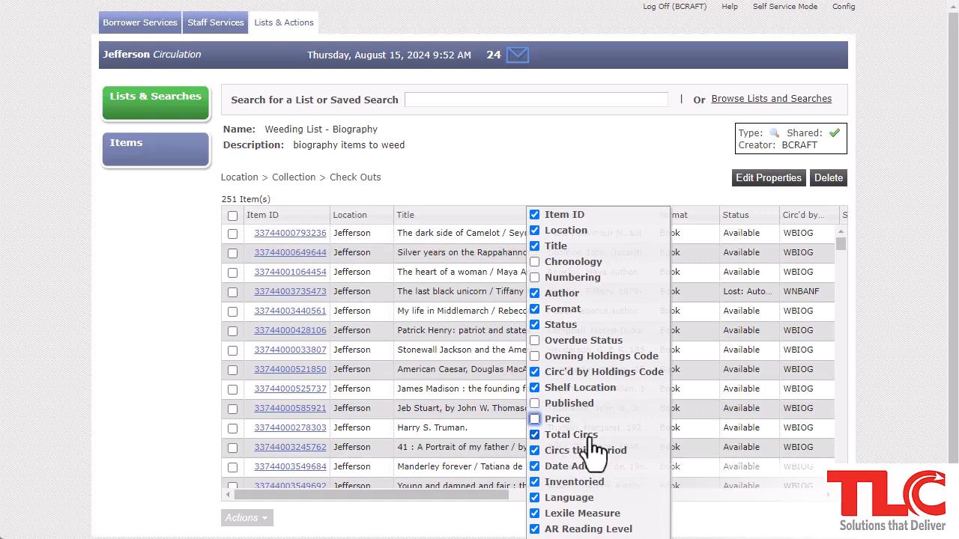
pyautogui.click(607, 480)
pyautogui.click(585, 498)
pyautogui.click(588, 528)
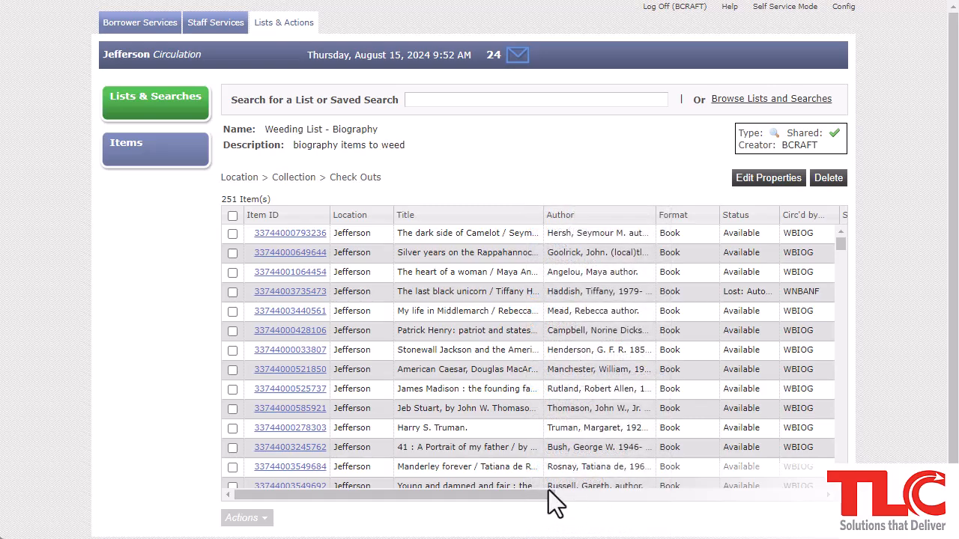
# Sort the items by Location and move the Circ'd by column next to Item ID
pyautogui.moveTo(546, 494); pyautogui.dragTo(492, 490)
pyautogui.click(354, 218)
pyautogui.moveTo(816, 223); pyautogui.dragTo(360, 215)
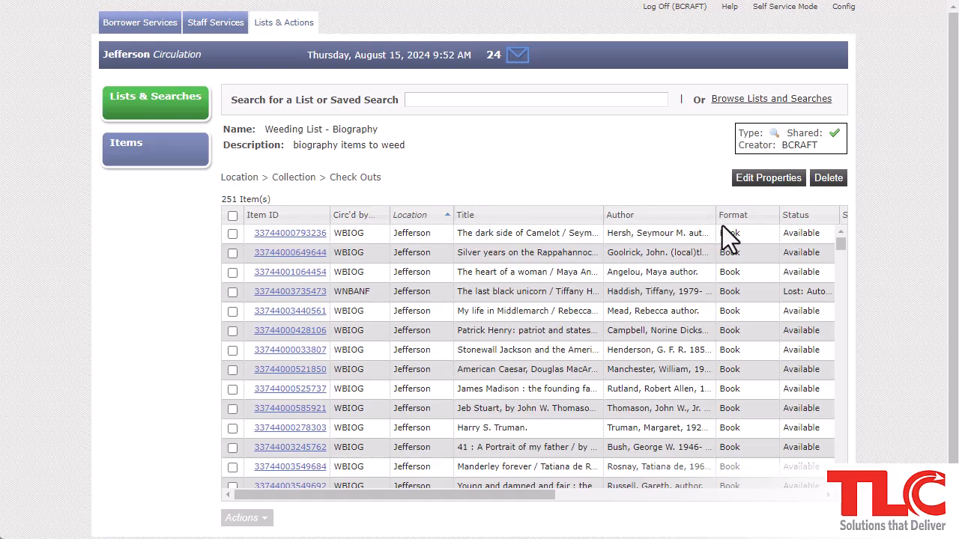
# Place Total Circs and Circs this Period right after Circ'd by, before Location
pyautogui.moveTo(510, 495); pyautogui.dragTo(654, 496)
pyautogui.moveTo(670, 220); pyautogui.dragTo(344, 222)
pyautogui.moveTo(730, 216); pyautogui.dragTo(442, 221)
pyautogui.moveTo(466, 495); pyautogui.dragTo(285, 498)
pyautogui.moveTo(628, 215); pyautogui.dragTo(423, 220)
pyautogui.moveTo(696, 217); pyautogui.dragTo(482, 219)
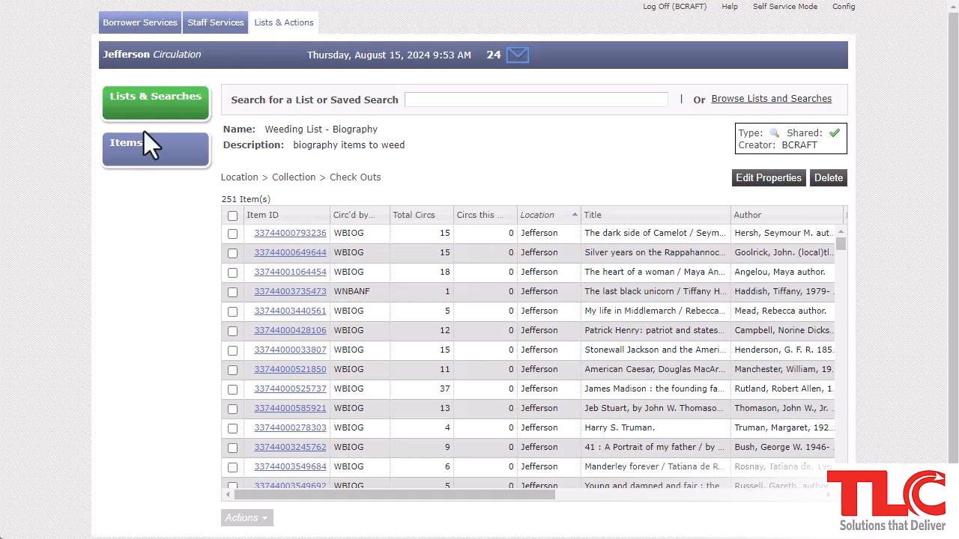
# Move Shelf Location before Title in a borrower's checked-out items, then return to Check In
pyautogui.click(142, 24)
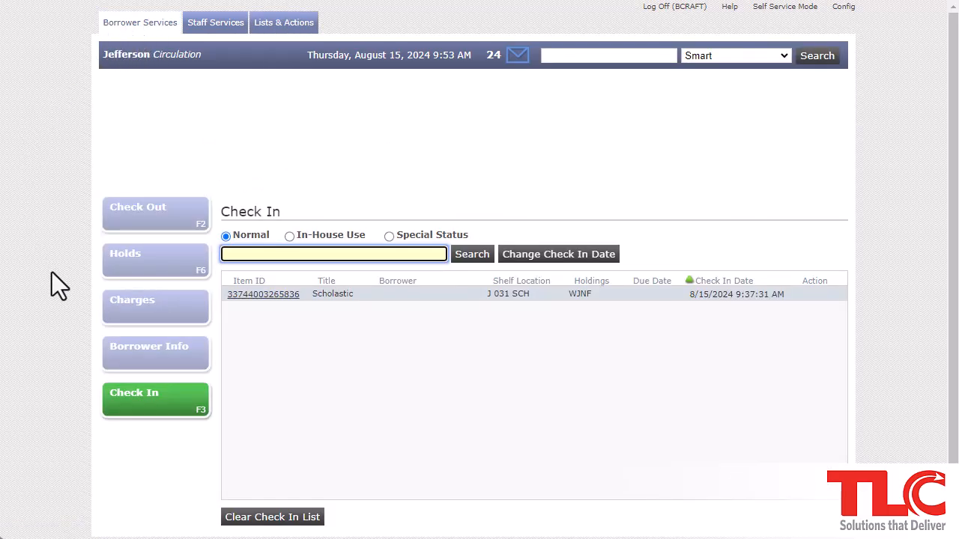
pyautogui.click(119, 216)
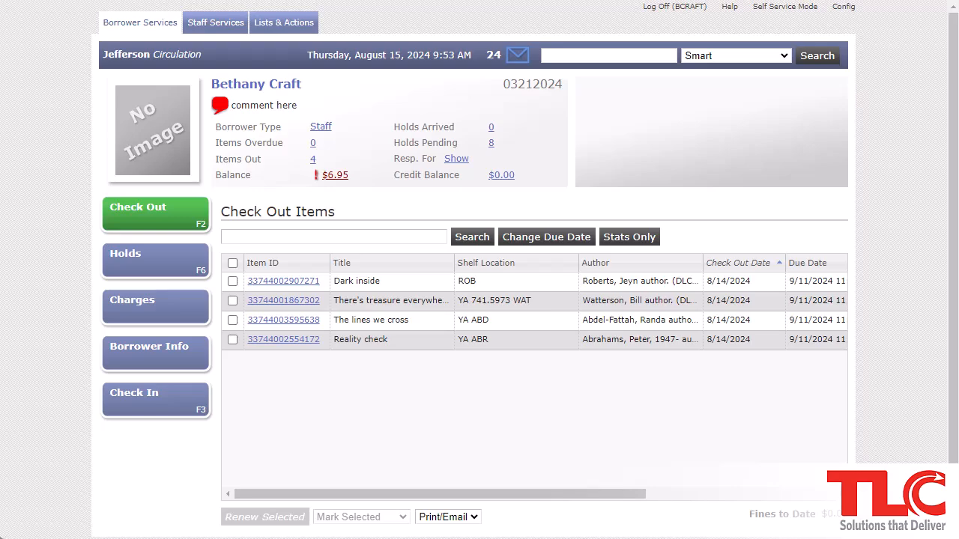
pyautogui.rightClick(317, 266)
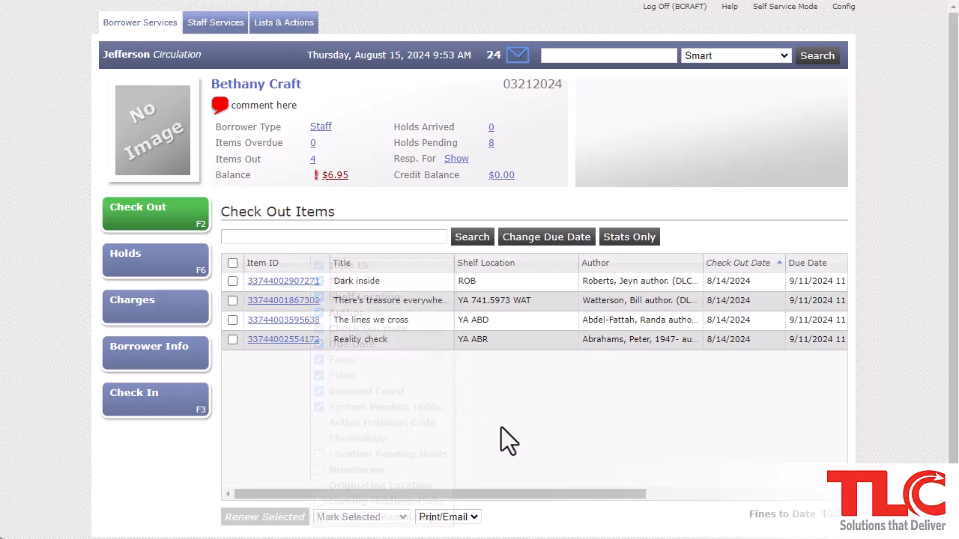
pyautogui.moveTo(502, 270); pyautogui.dragTo(376, 270)
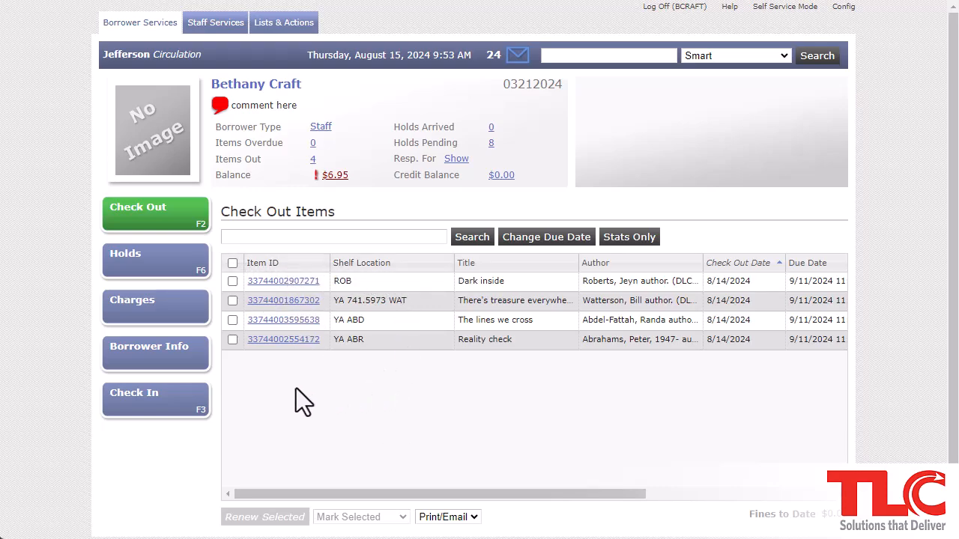
pyautogui.click(152, 412)
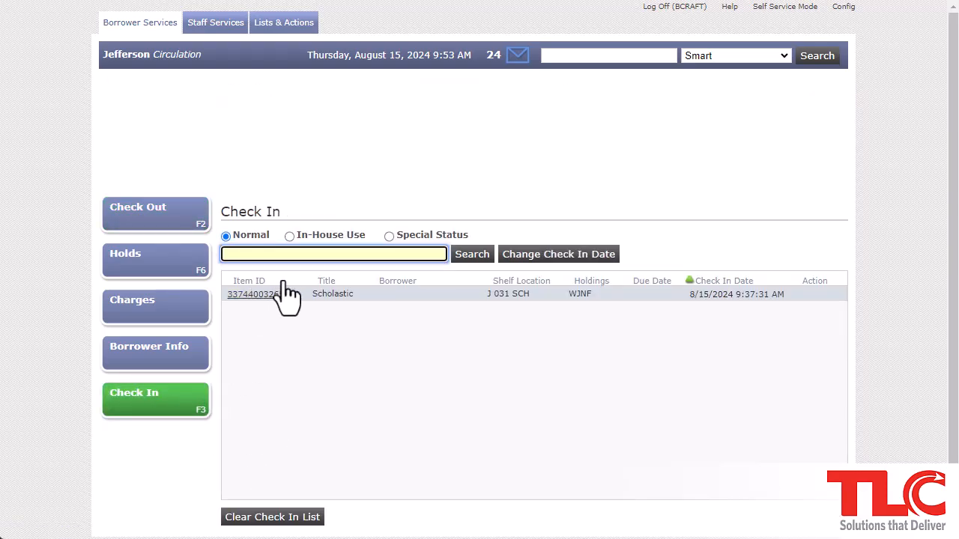